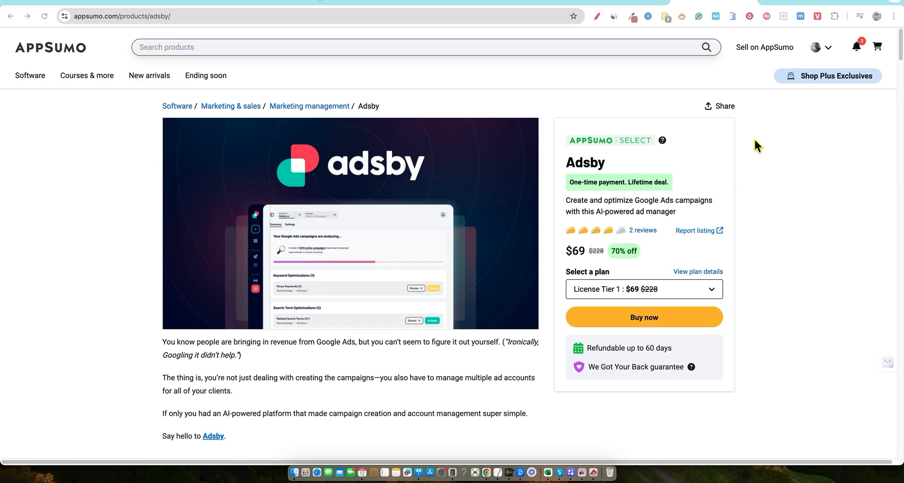
Look up the company size in the founders section of the Adsby deal page.
scroll(451, 361, down, 10)
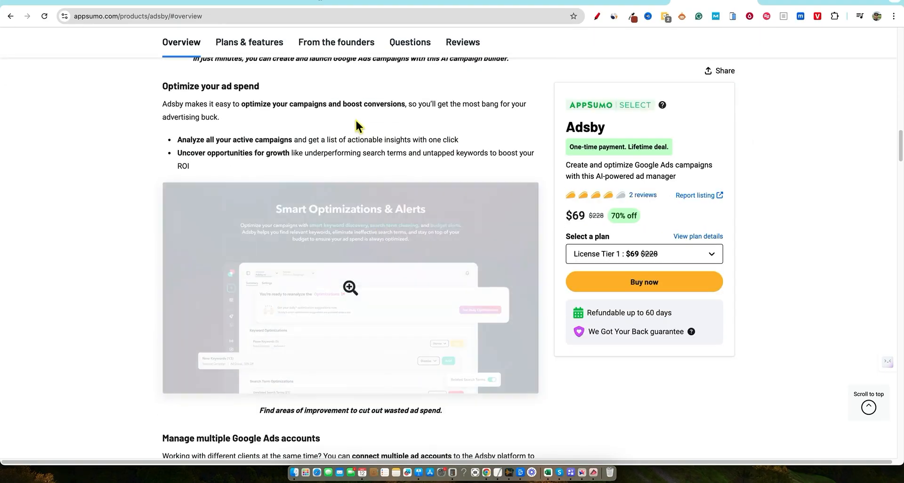
click(344, 41)
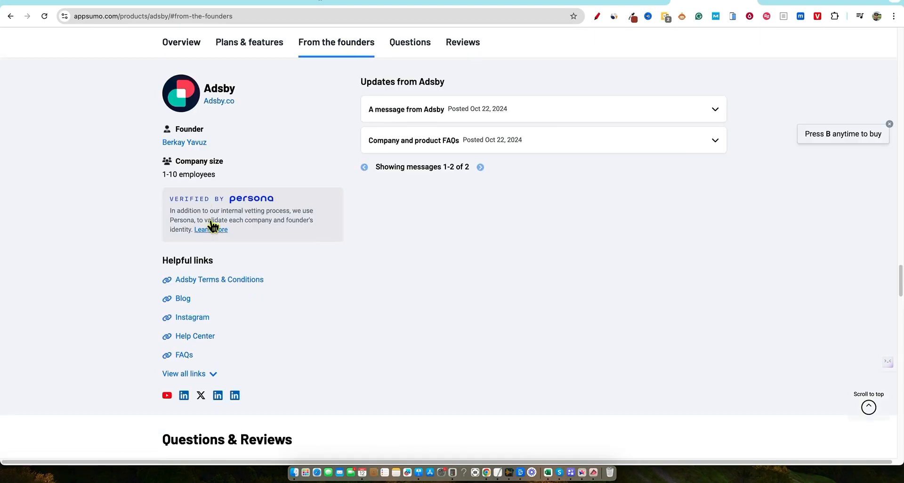
drag(162, 173, 261, 185)
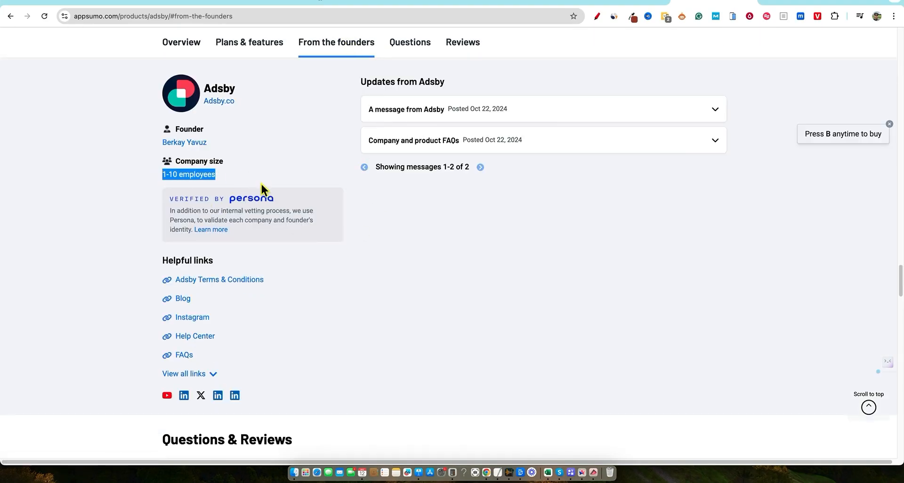
click(298, 165)
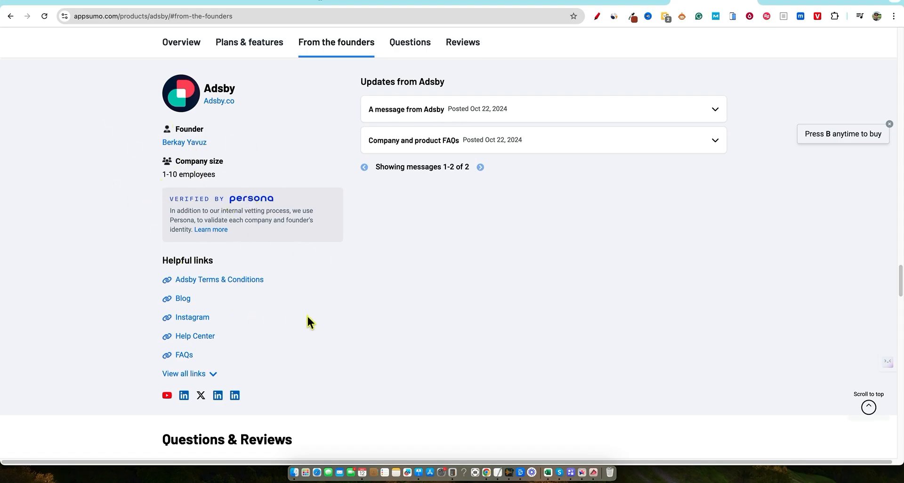
scroll(306, 317, down, 2)
scroll(296, 329, up, 3)
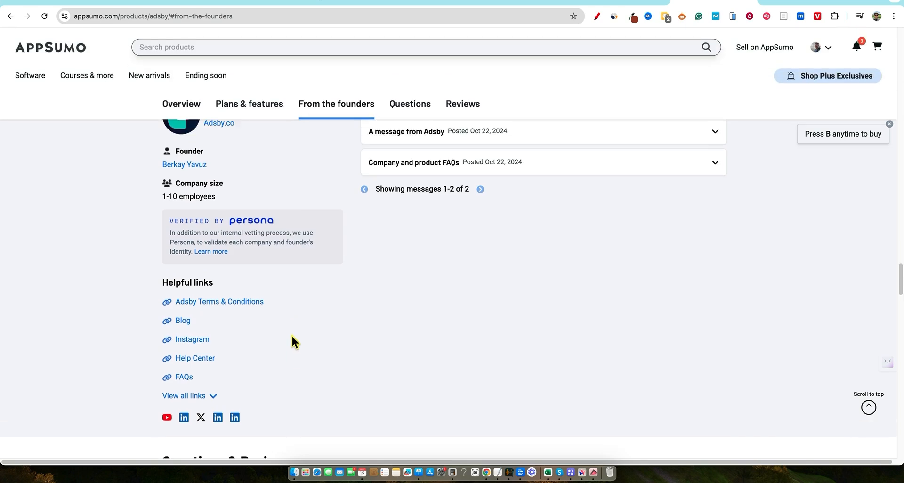
scroll(291, 336, up, 2)
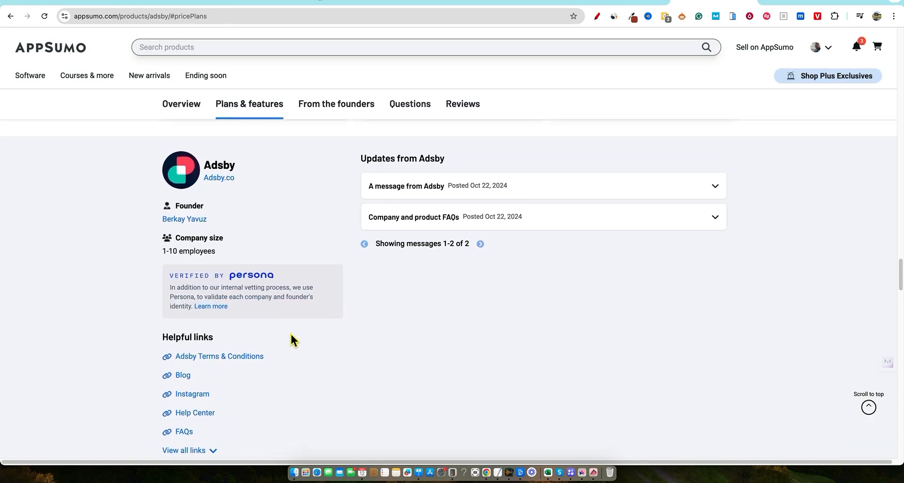
scroll(335, 344, down, 1)
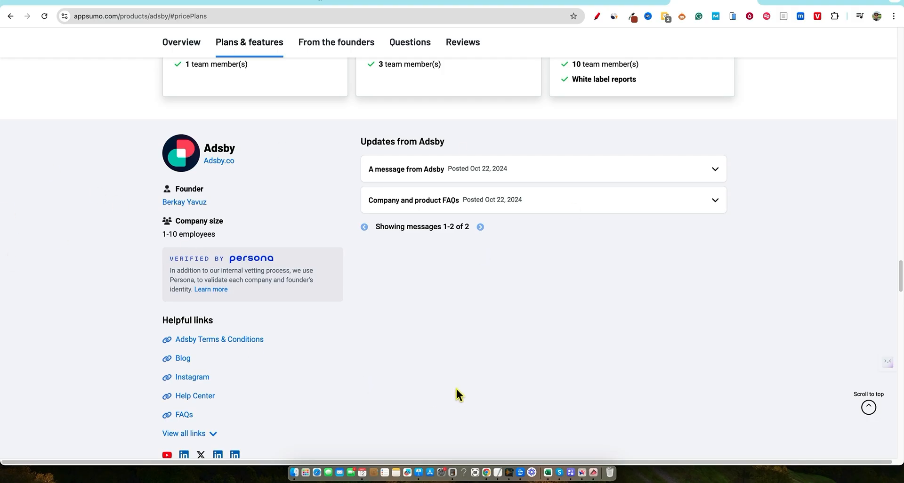
scroll(456, 389, down, 1)
scroll(457, 388, up, 1)
scroll(456, 388, down, 1)
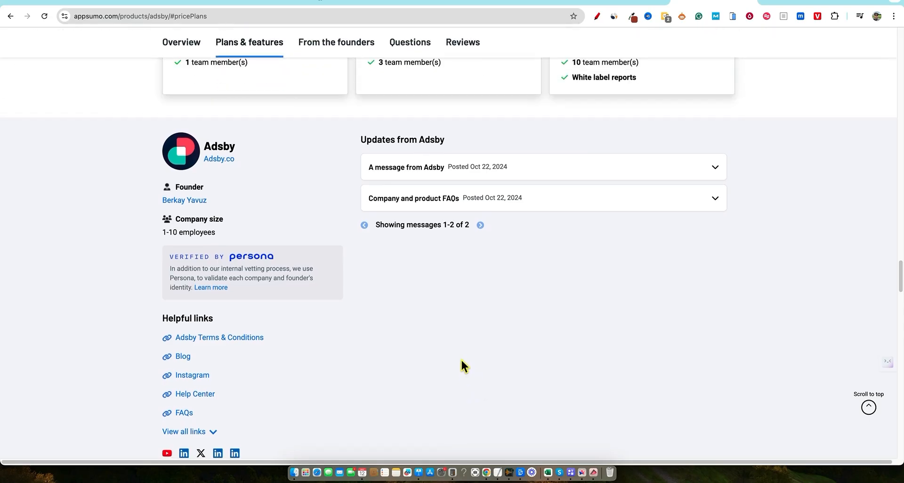
scroll(461, 361, down, 1)
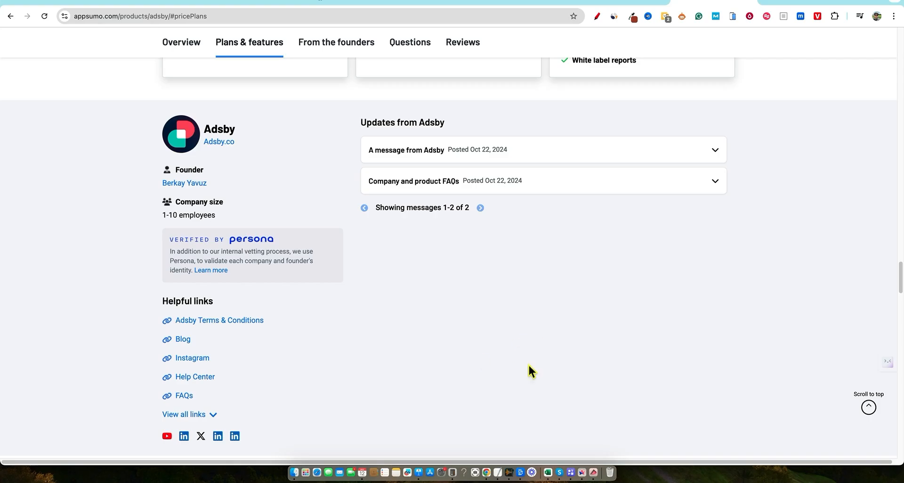
scroll(426, 407, down, 5)
scroll(428, 339, up, 5)
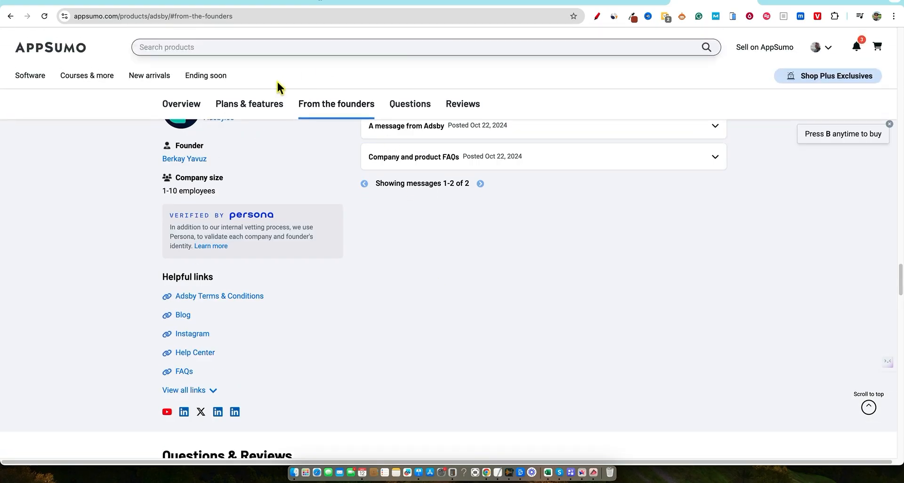
Review the Adsby deal terms, the features included in all plans, and the License Tier 1 offer.
click(262, 109)
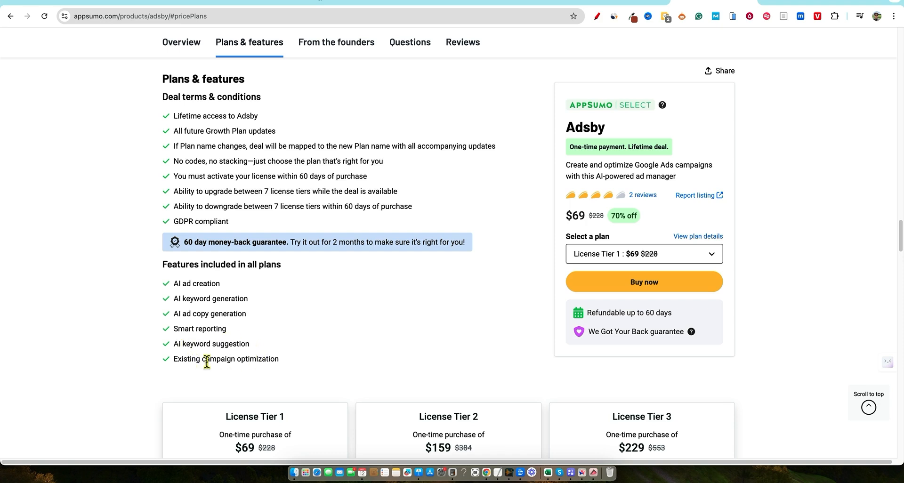
scroll(278, 363, down, 4)
scroll(301, 362, down, 3)
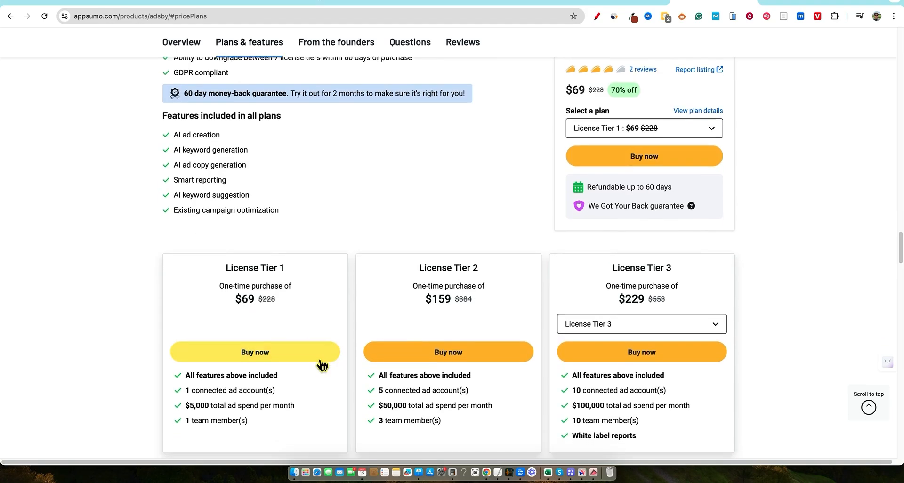
scroll(320, 365, down, 3)
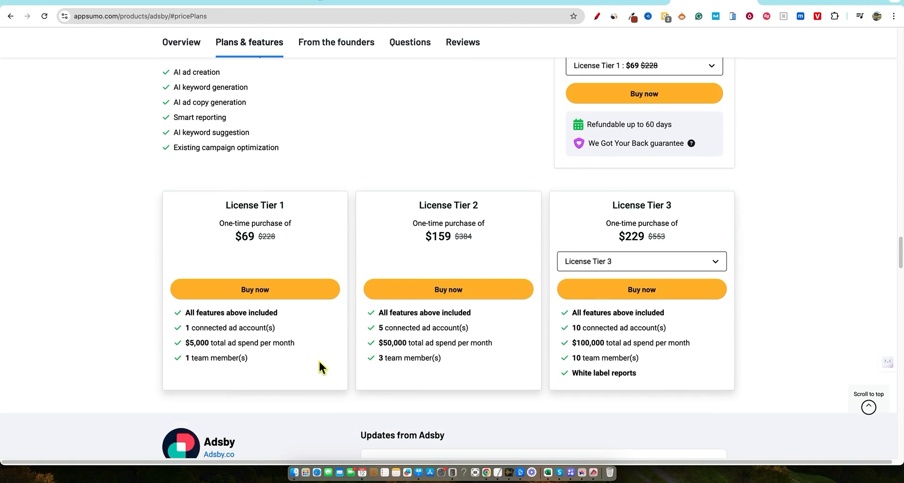
scroll(317, 357, up, 1)
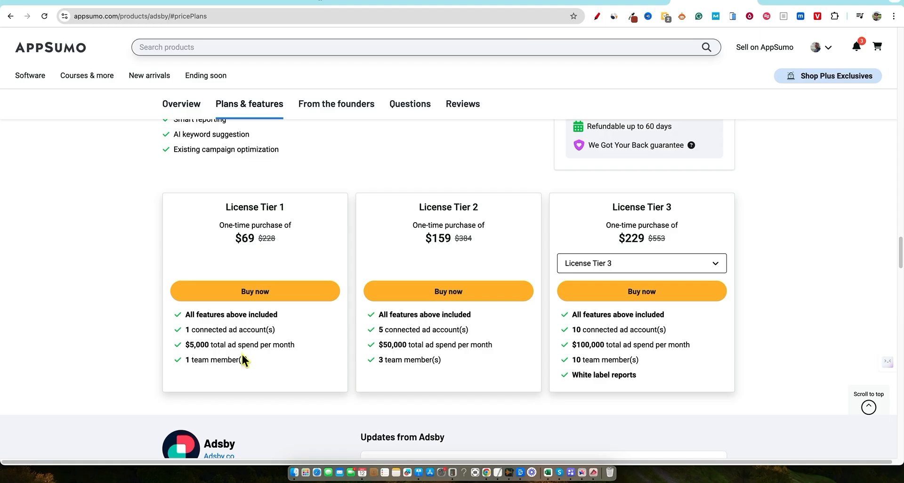
drag(237, 361, 172, 213)
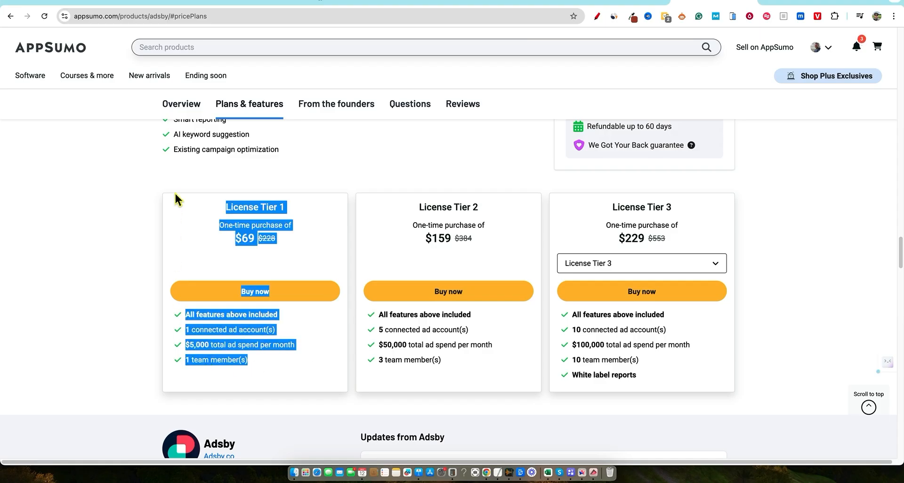
click(177, 195)
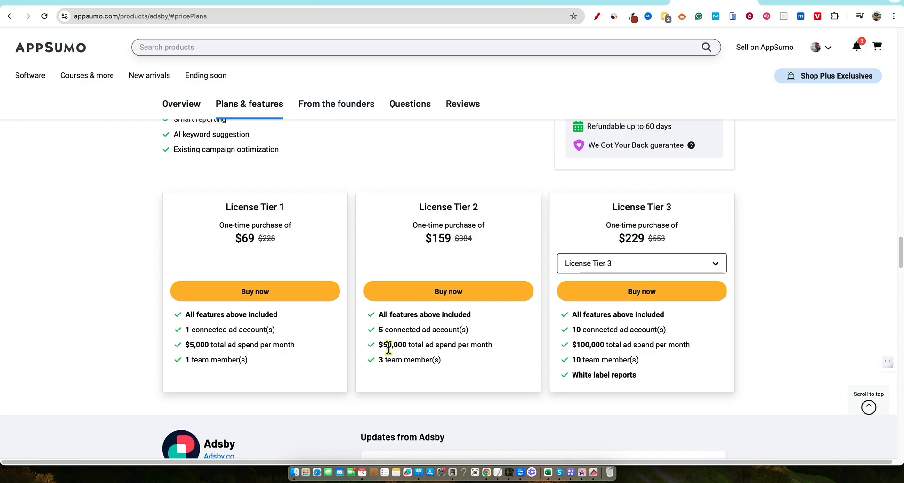
Examine the price, connected ad accounts and team member allowance of the License Tier 2 plan.
drag(435, 360, 380, 366)
click(508, 375)
drag(485, 335, 403, 239)
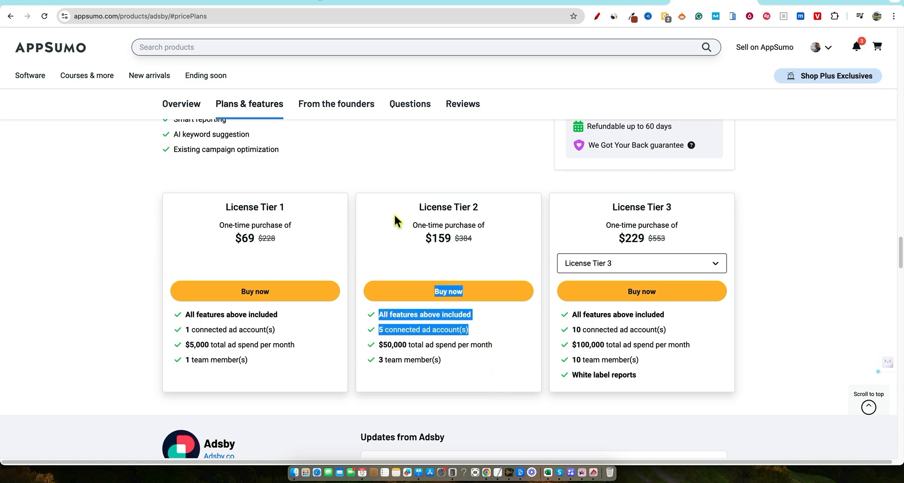
click(395, 191)
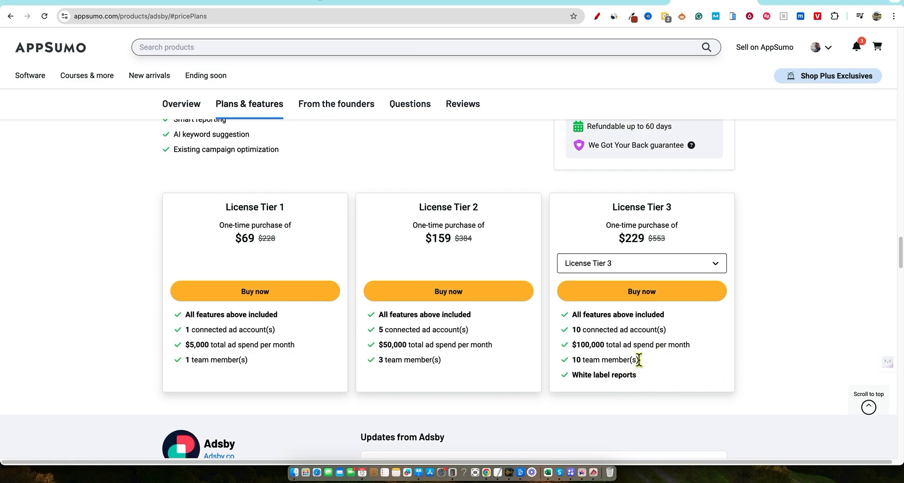
Compare License Tier 7 with License Tier 6 in the third plan card, leaving License Tier 7 selected.
click(714, 264)
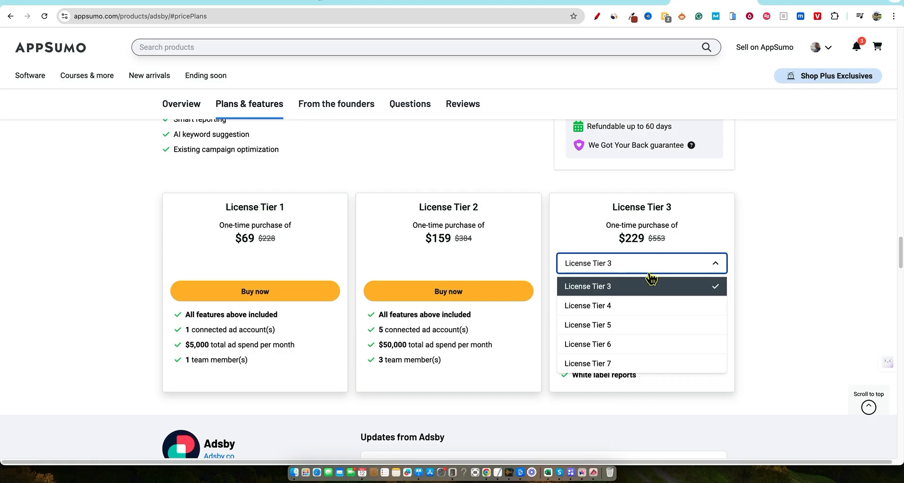
click(644, 365)
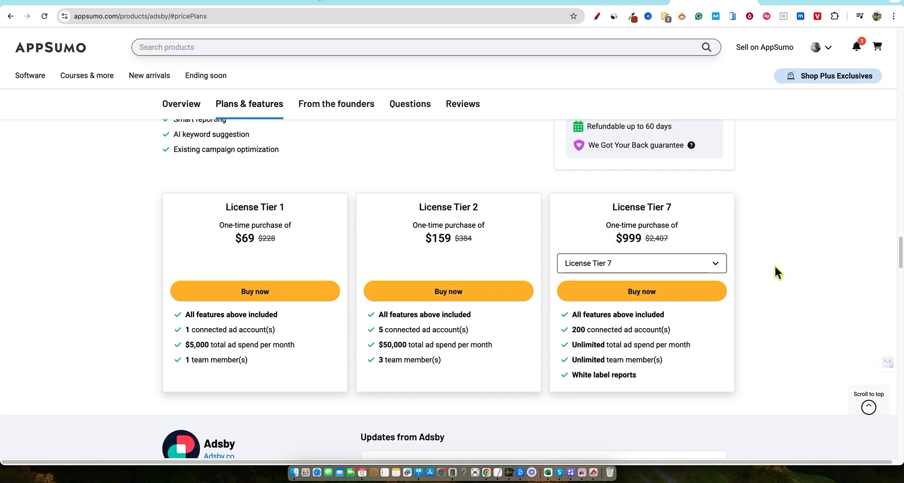
click(715, 266)
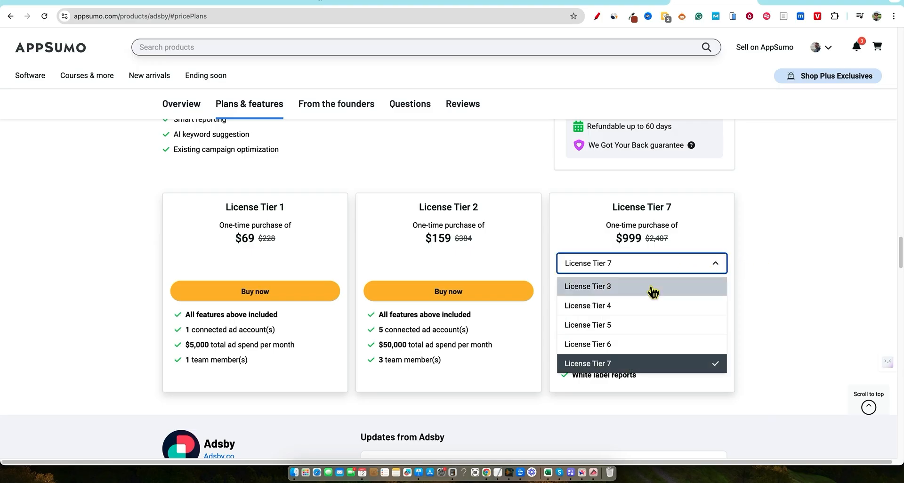
click(627, 344)
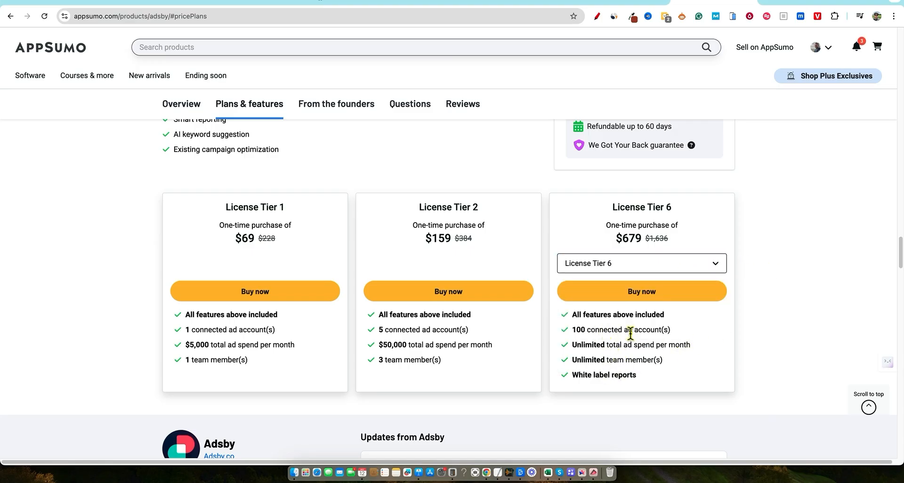
click(709, 267)
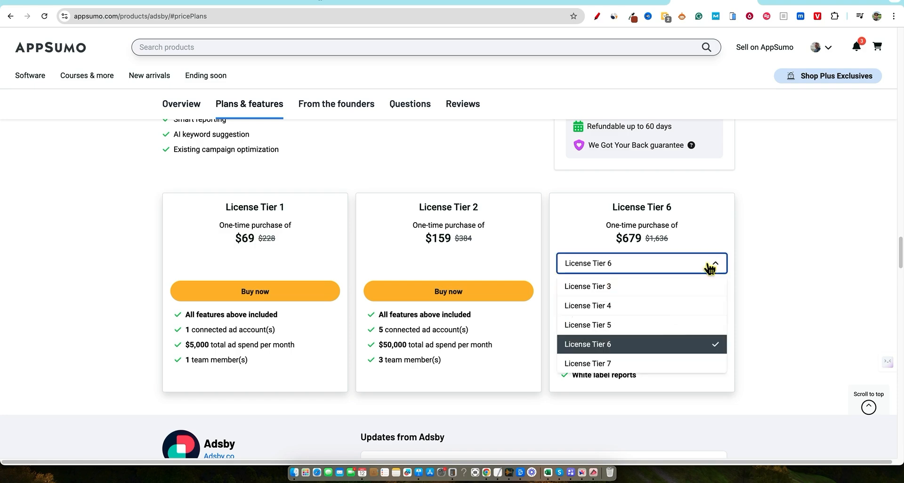
click(637, 364)
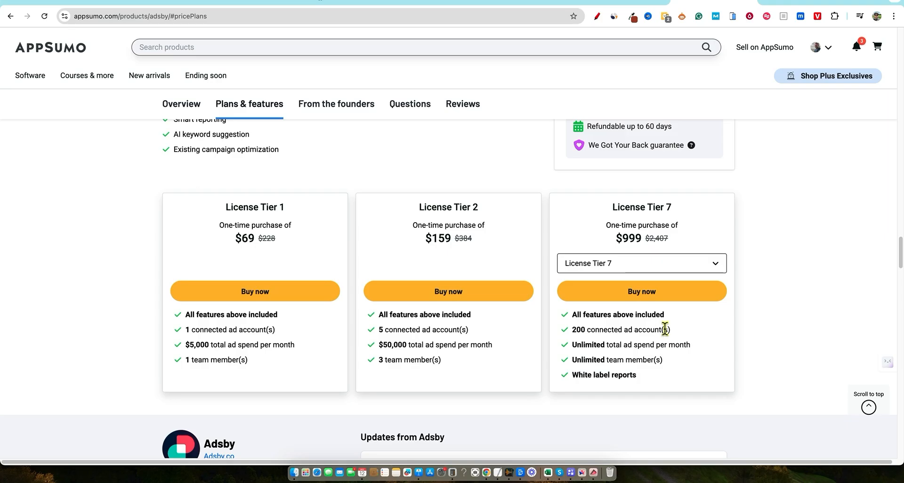
scroll(707, 348, down, 1)
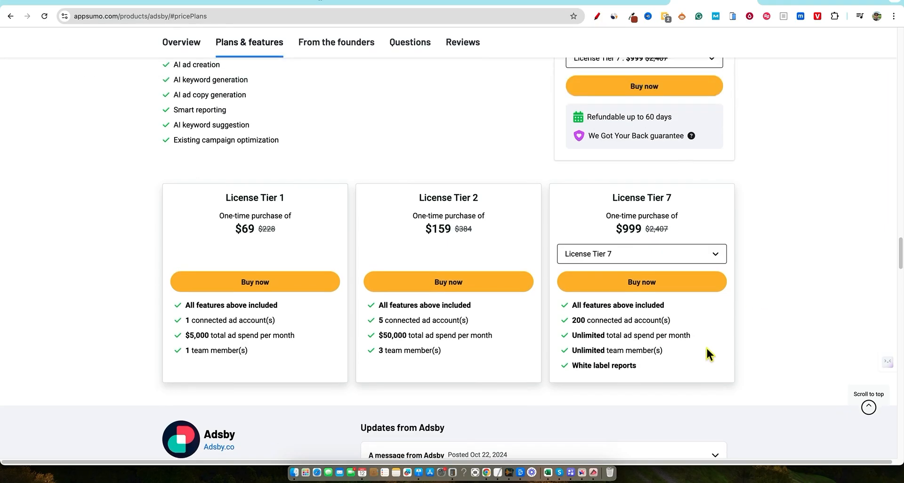
scroll(707, 348, up, 2)
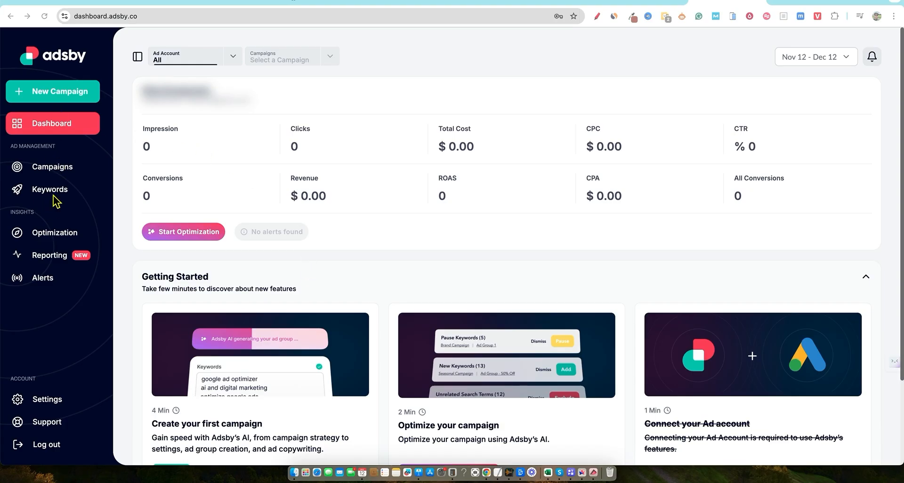
Look at the account settings in the Adsby dashboard.
click(47, 399)
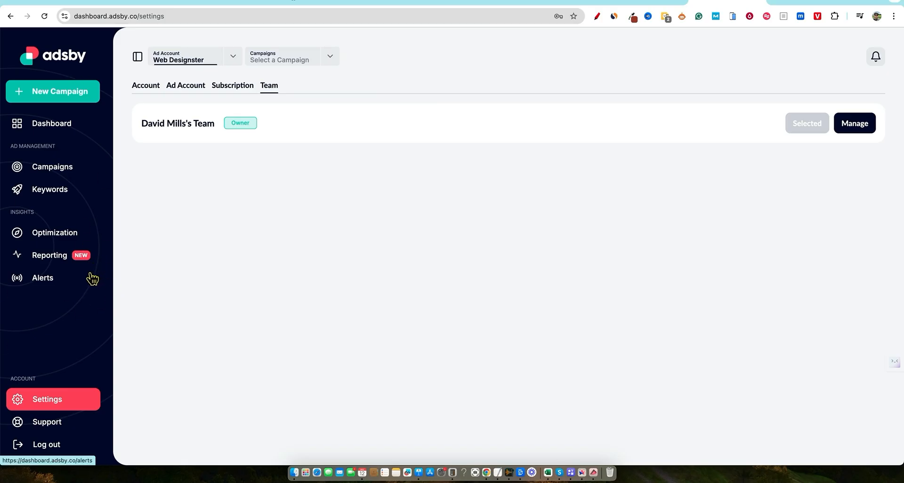
Open the Adsby keyword generator and enter "keto diet" as the search term.
click(63, 197)
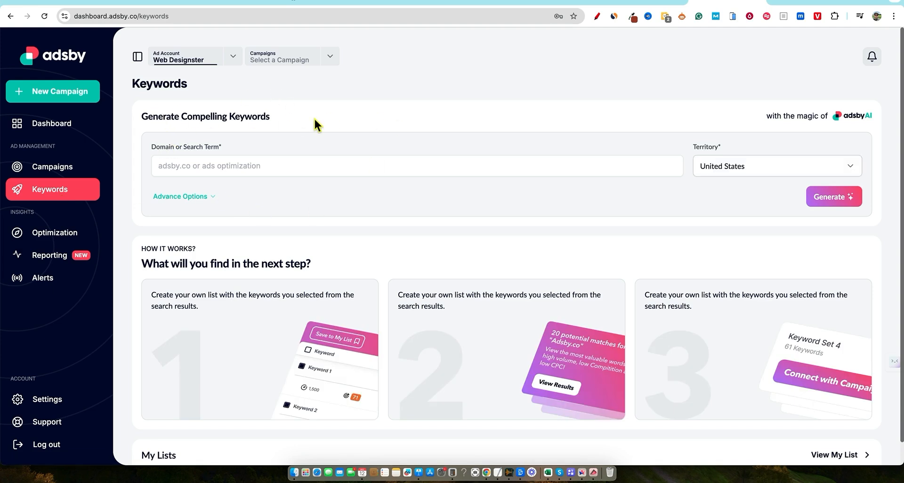
click(231, 170)
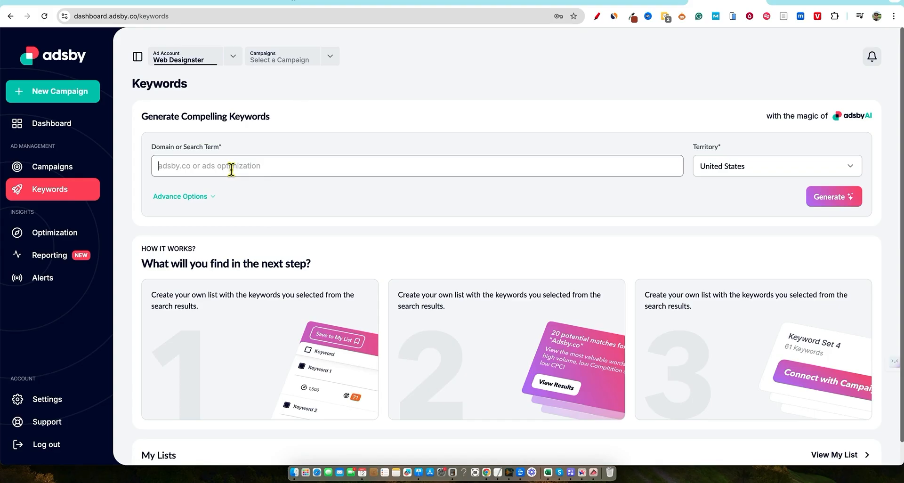
text(keto diet)
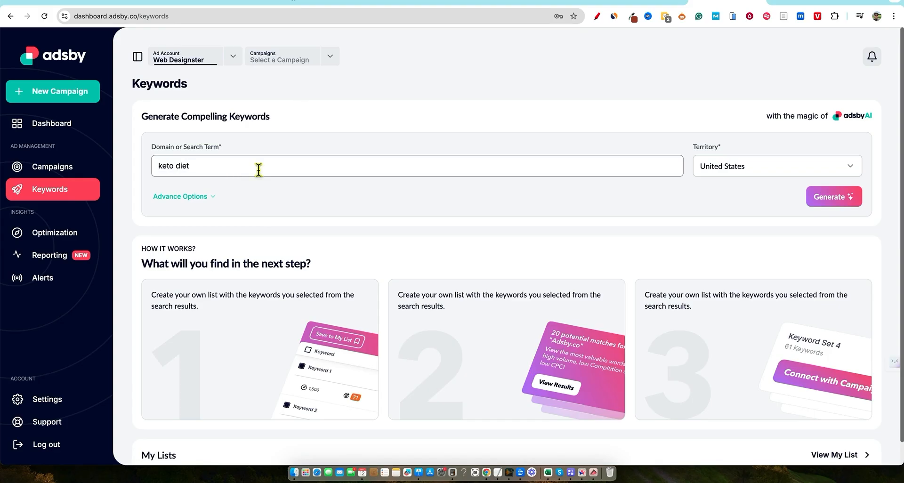
click(602, 142)
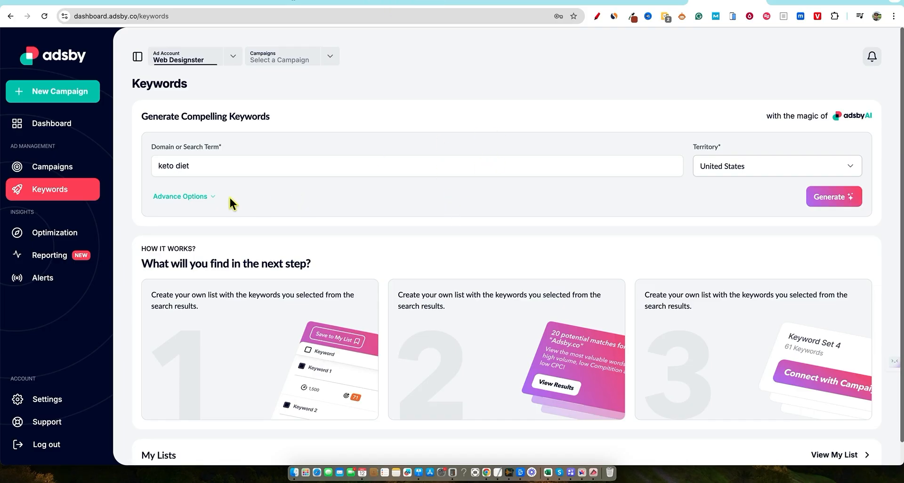
Set target audience "fitness enthusiast, keto, diet, lose weight" and business description "keto recipes and keto information for beginners", and generate the keywords.
click(213, 196)
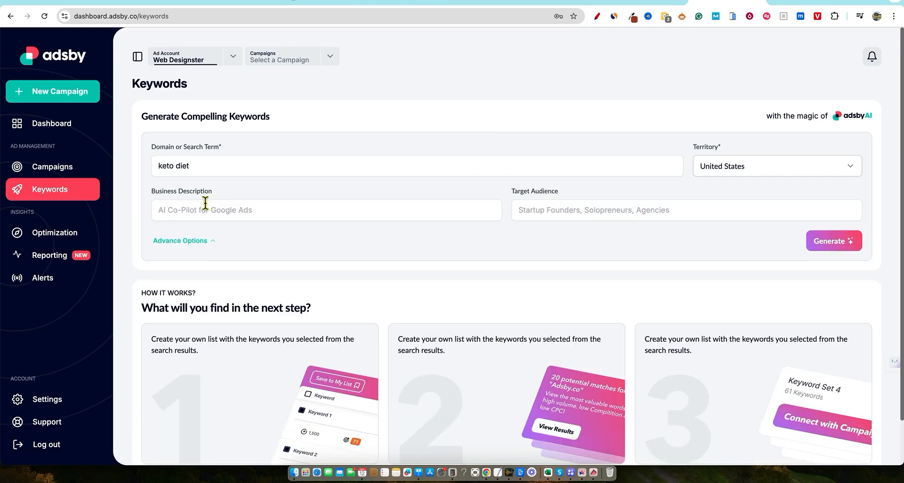
click(546, 207)
text(fitness enthusiast, keto, diet, lose weight)
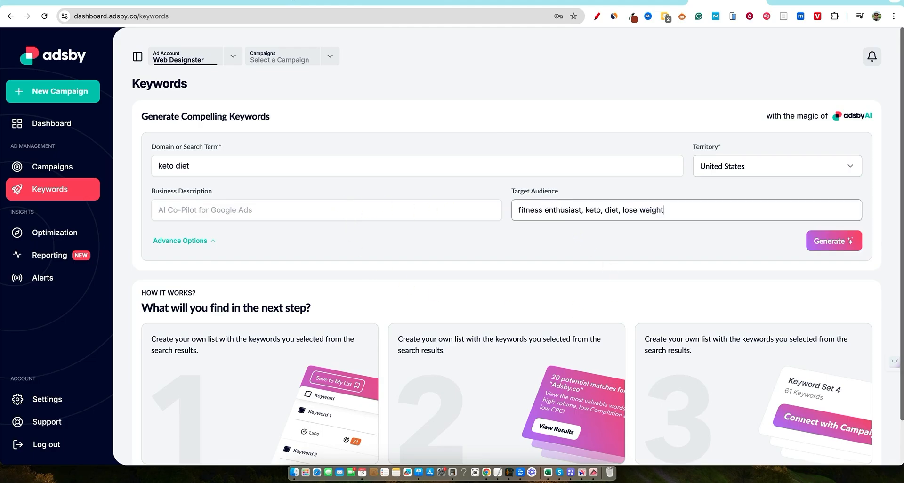
click(245, 212)
text(keto recipes and keto information for beginners)
click(403, 243)
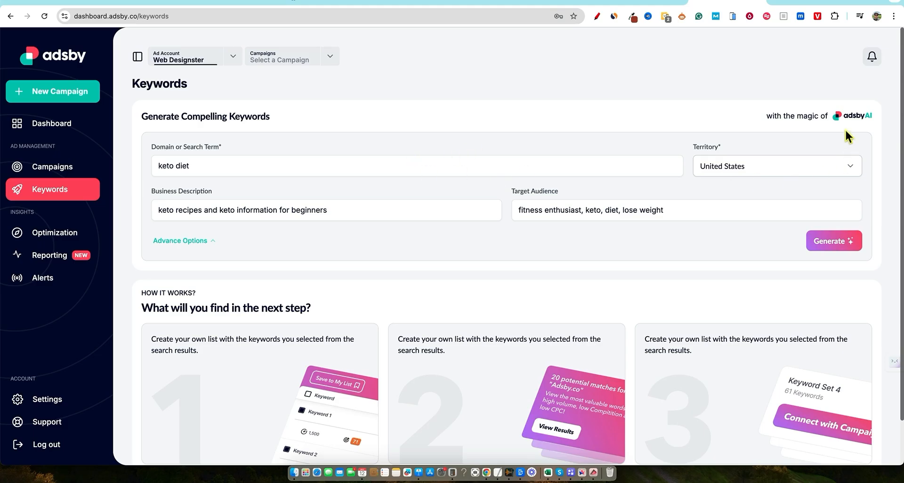
click(828, 243)
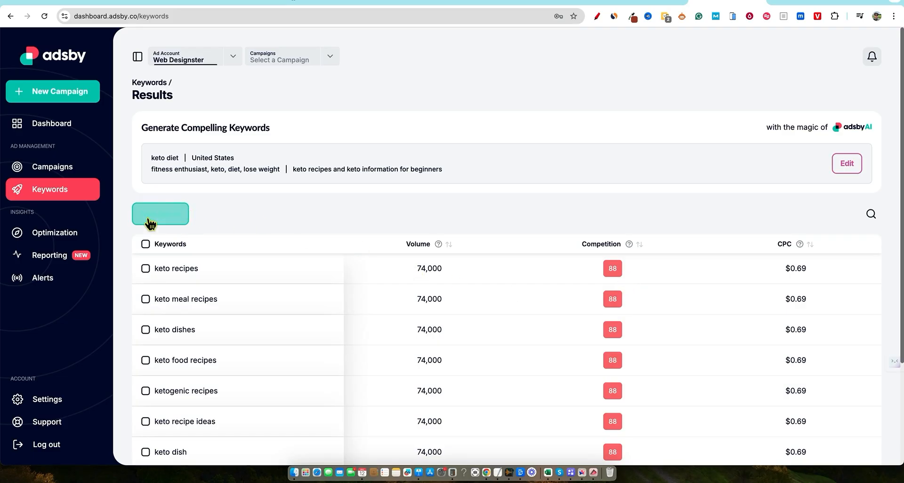
Show 50 rows per page in the keyword results and look through the longer list.
scroll(312, 213, down, 3)
scroll(312, 214, down, 3)
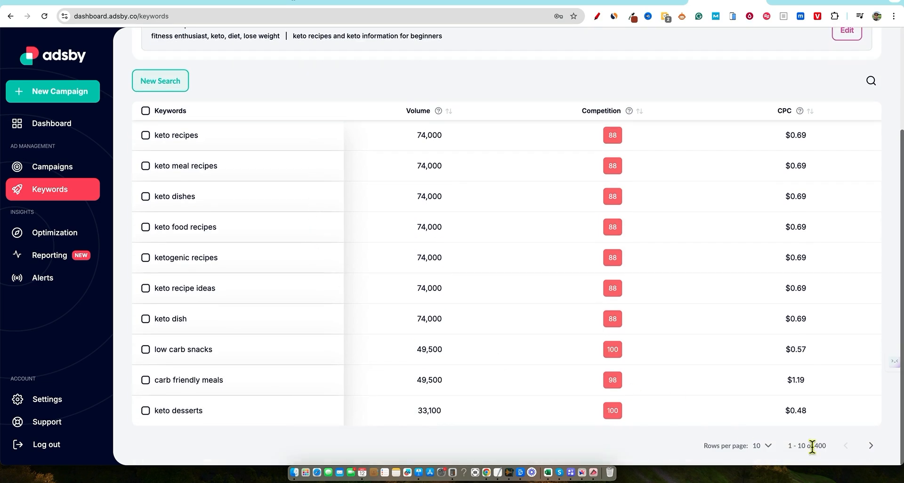
drag(826, 445, 787, 445)
click(653, 446)
click(762, 446)
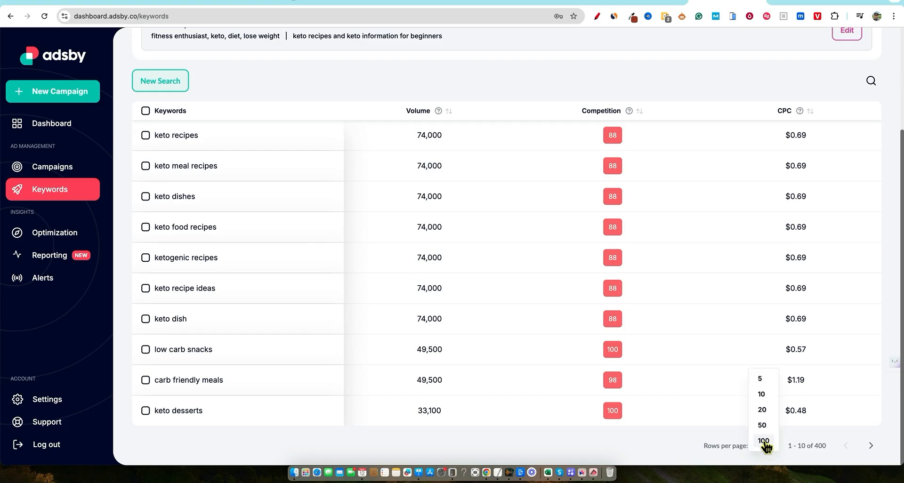
click(762, 426)
scroll(659, 350, down, 20)
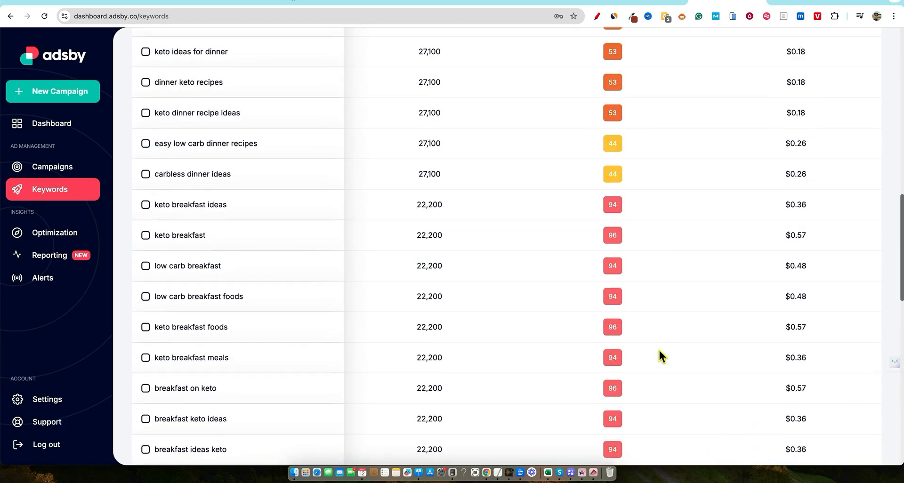
scroll(658, 359, up, 20)
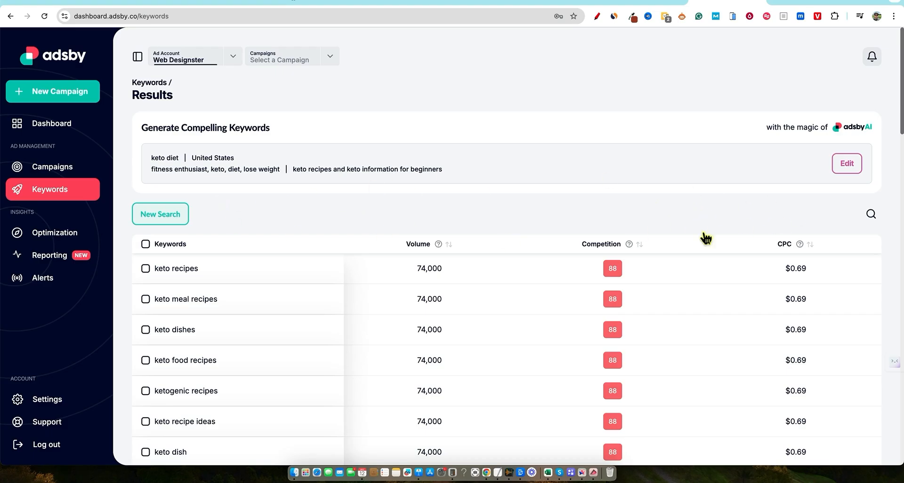
Open the search field of the keyword results and look over the keywords' volume, competition and CPC.
click(870, 214)
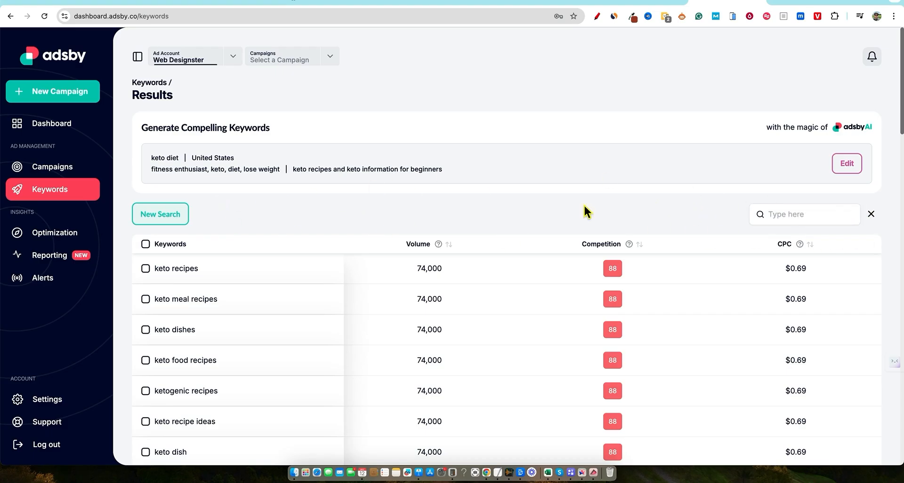
scroll(259, 299, down, 1)
scroll(267, 310, up, 1)
mouse_move(630, 247)
scroll(778, 294, down, 10)
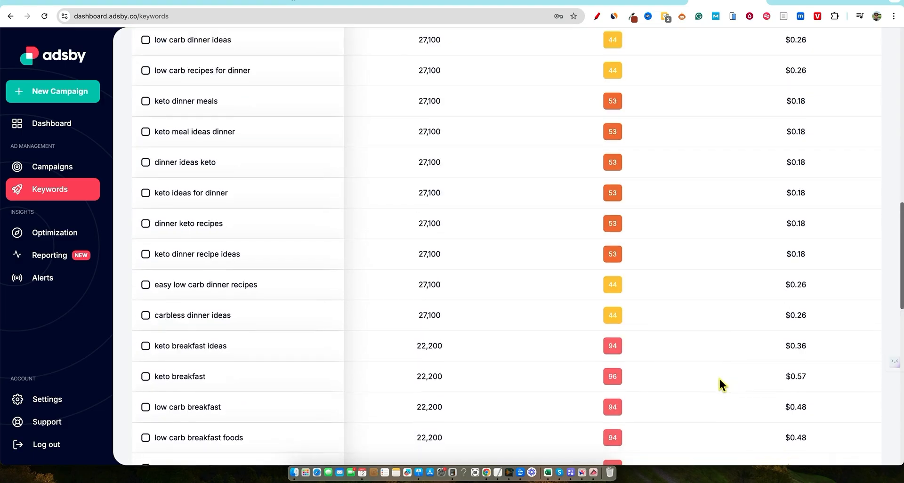
scroll(720, 379, down, 1)
scroll(624, 325, up, 15)
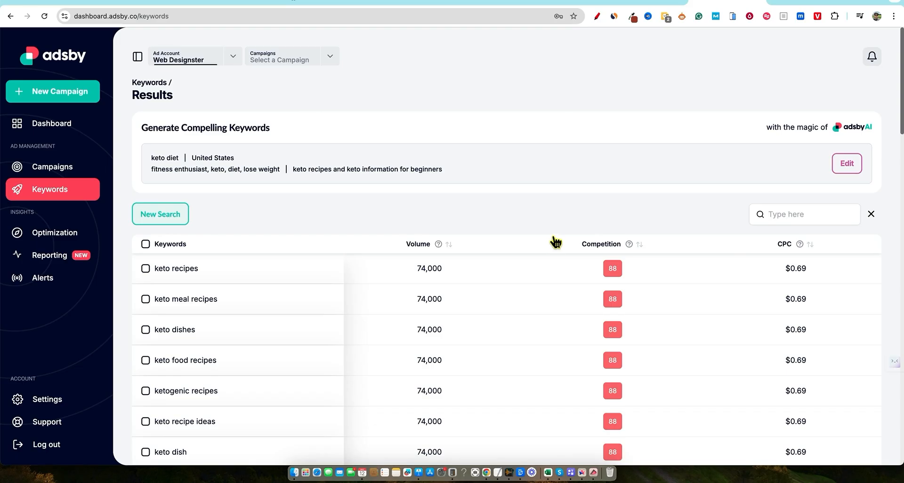
Sort the keyword results by competition, lowest first, and review the volumes of the low-competition keywords.
click(599, 247)
click(584, 246)
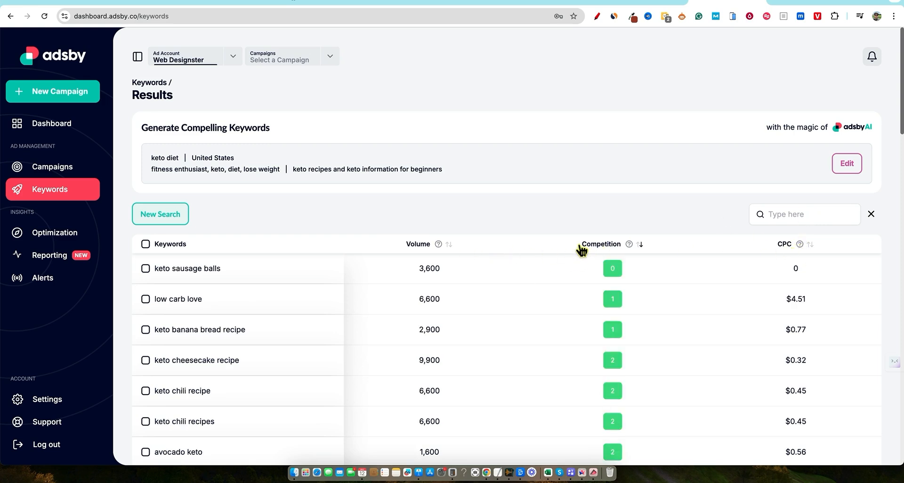
scroll(570, 255, down, 1)
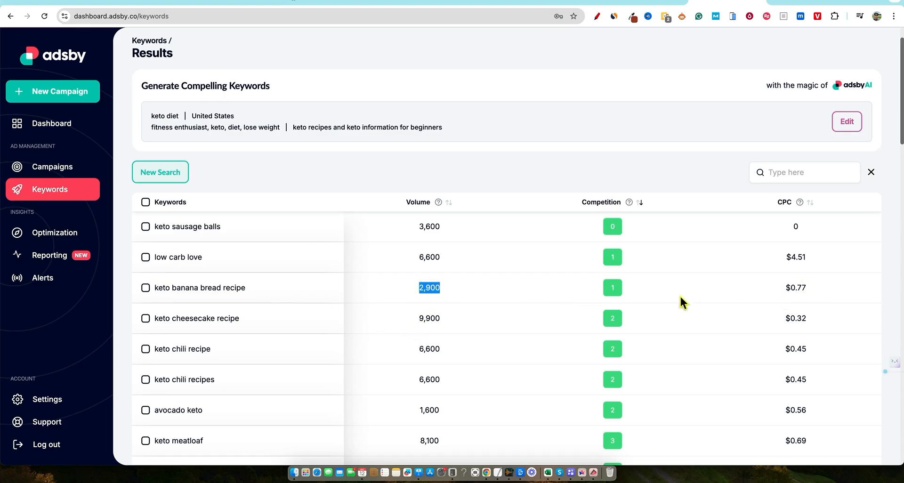
click(469, 293)
click(569, 212)
scroll(462, 287, down, 6)
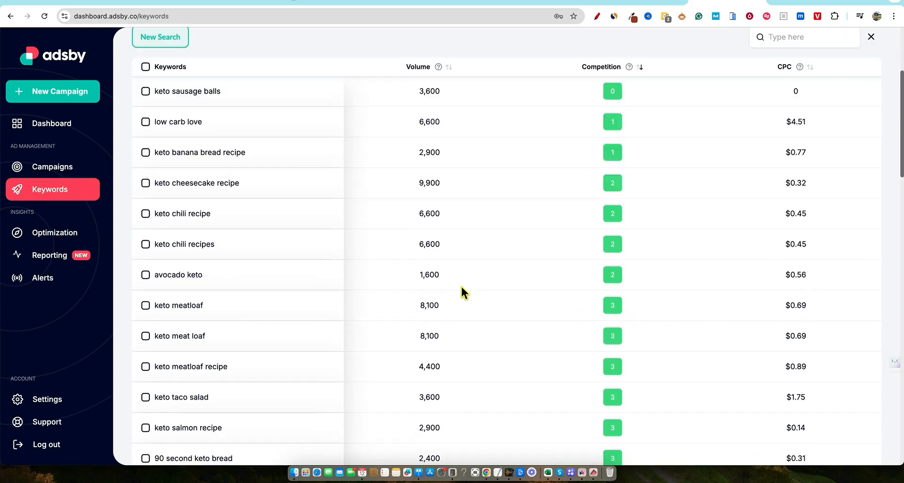
scroll(461, 287, down, 3)
scroll(461, 287, up, 10)
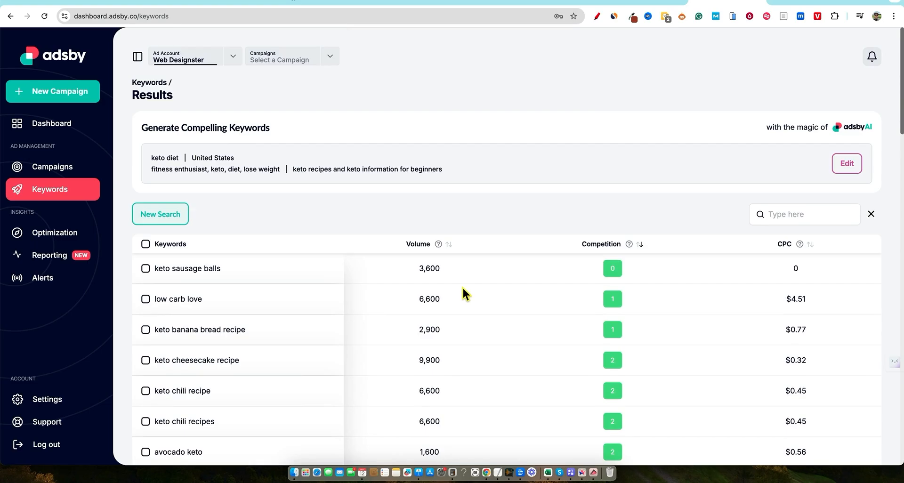
scroll(332, 325, down, 6)
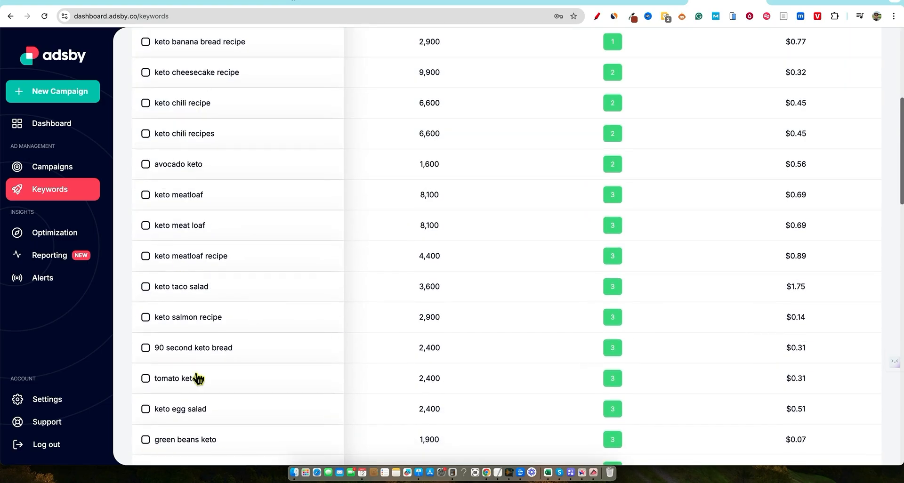
scroll(248, 307, up, 6)
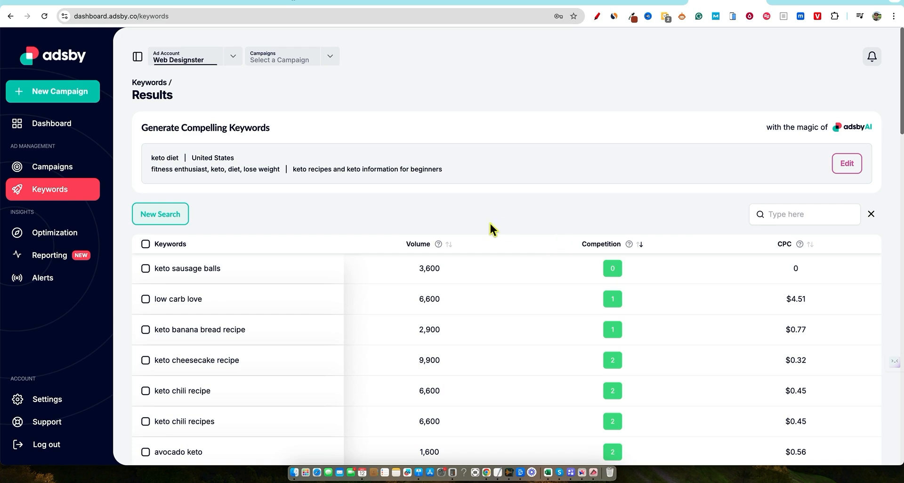
Select all keyword results to check the available bulk actions, and clear the selection.
click(145, 244)
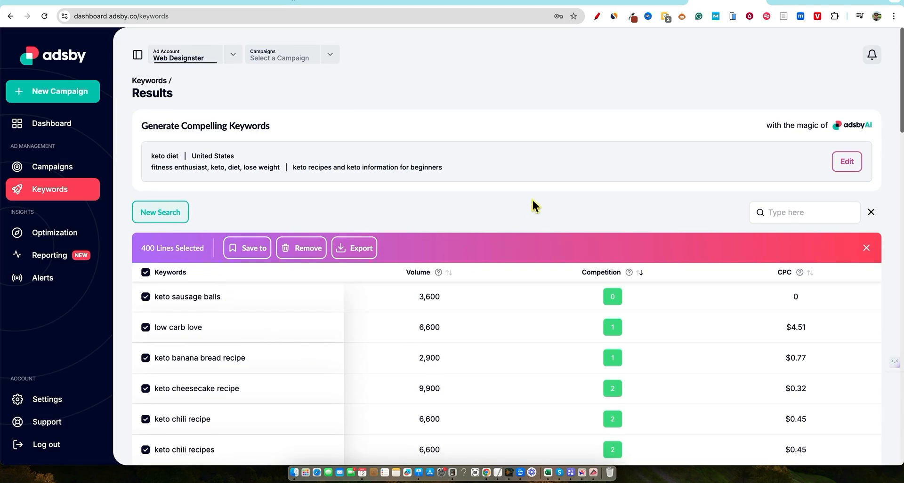
scroll(532, 200, down, 1)
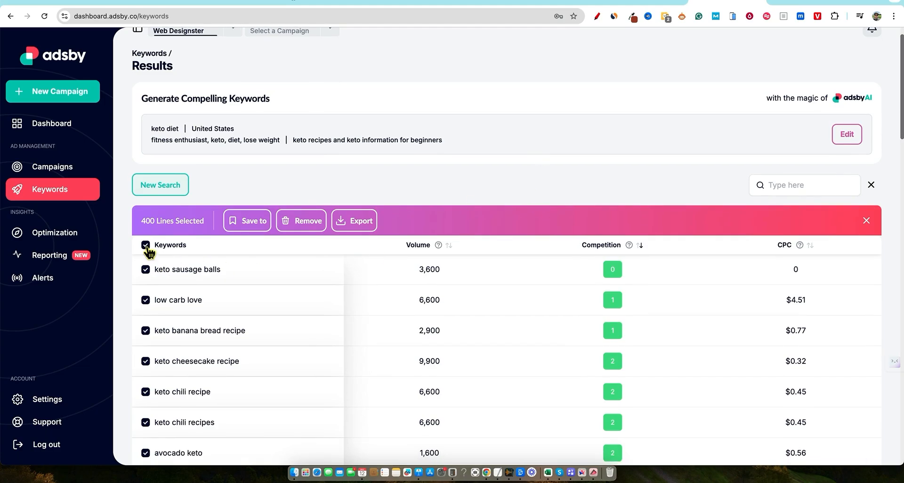
click(146, 246)
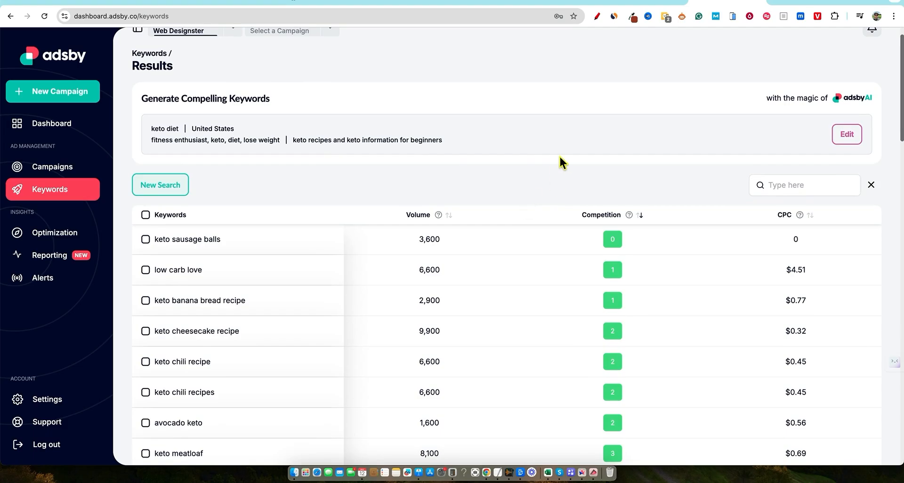
Leave the results, open the saved keyword lists and create a new list named "keto diet".
click(184, 188)
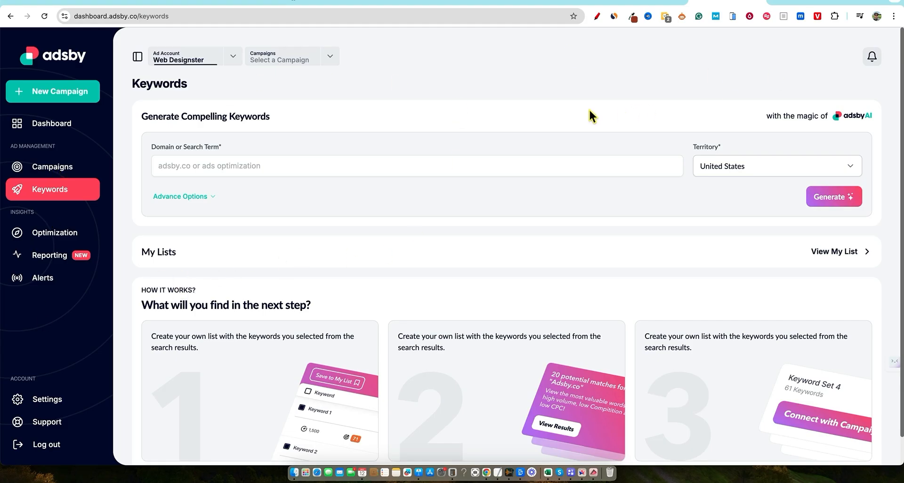
click(828, 257)
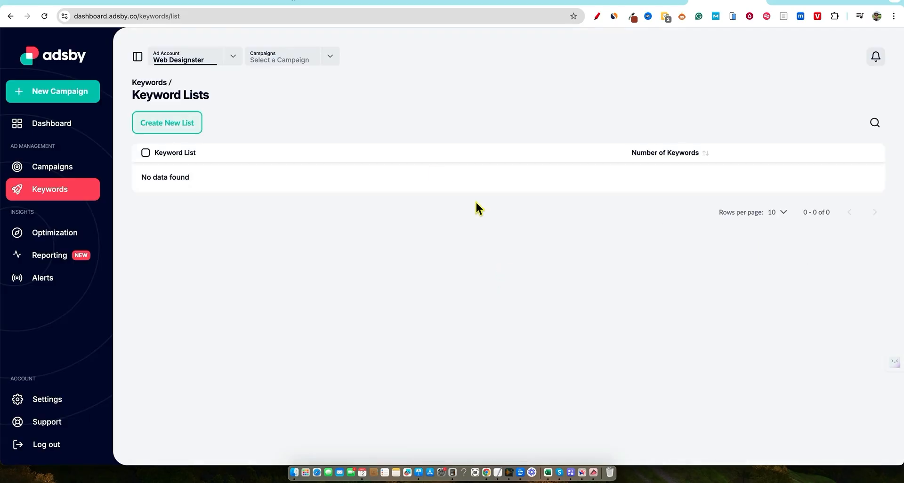
click(189, 127)
click(414, 259)
text(keto)
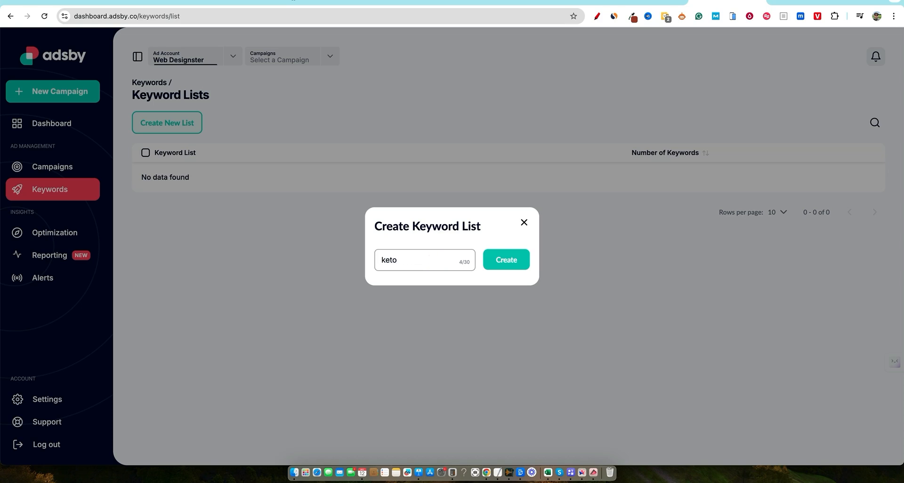
click(516, 261)
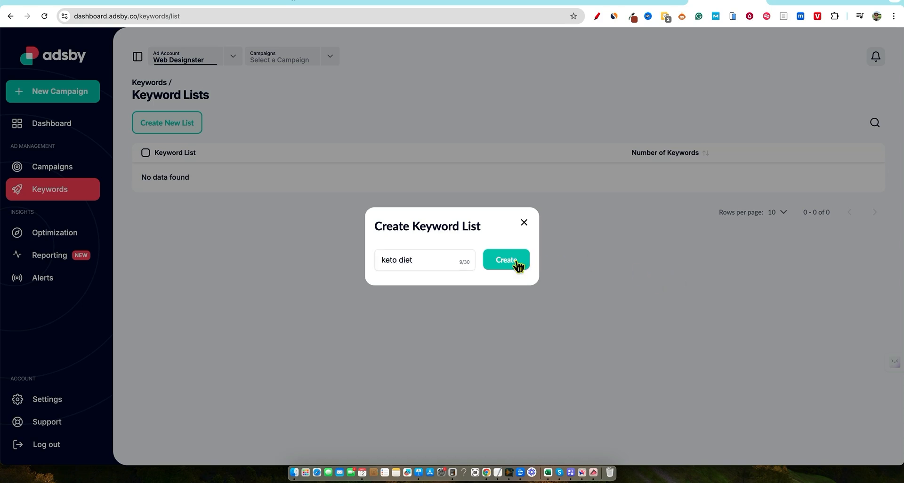
click(277, 286)
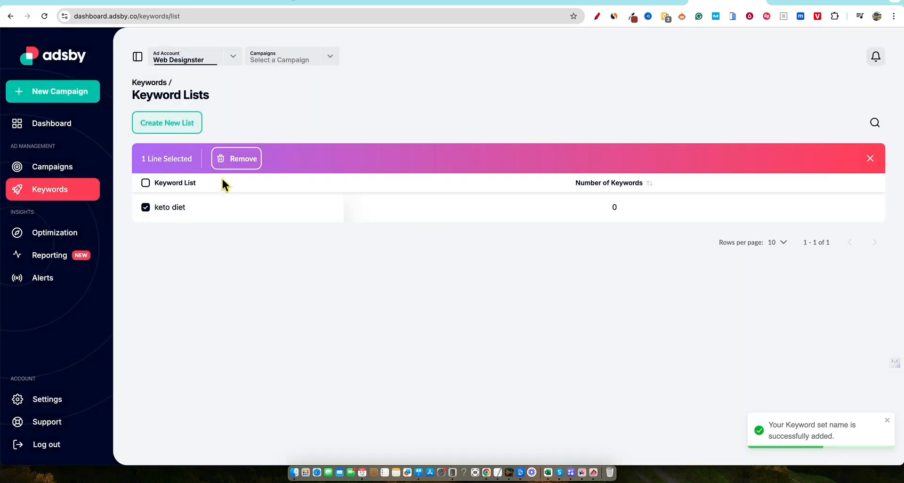
Return to the keyword generator and examine its advanced options and the ad account and campaign selectors.
click(53, 192)
scroll(273, 282, down, 1)
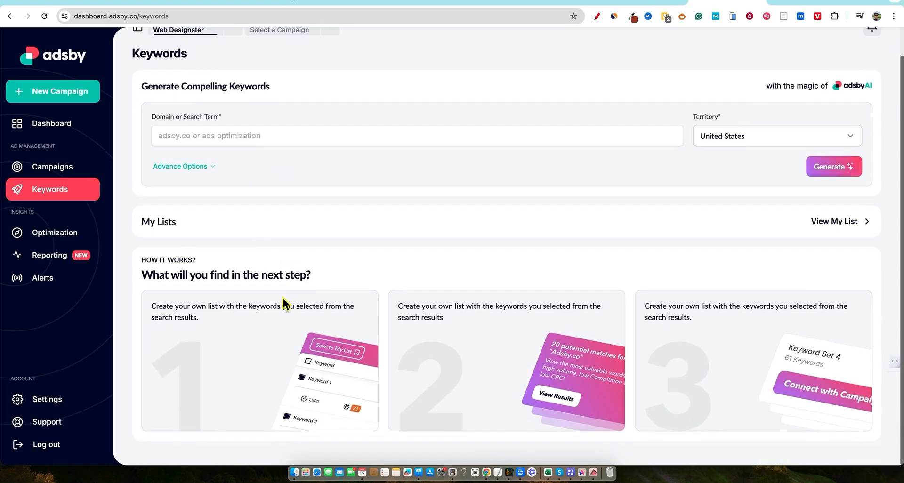
scroll(189, 271, up, 1)
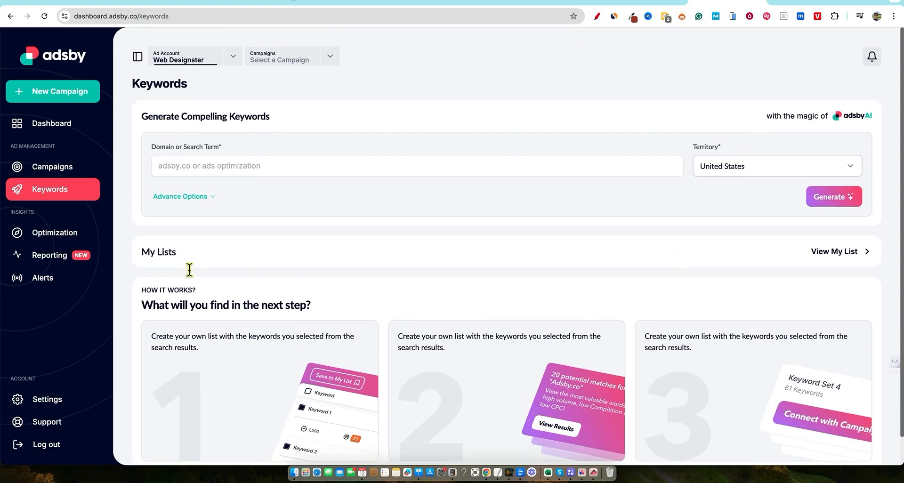
click(212, 196)
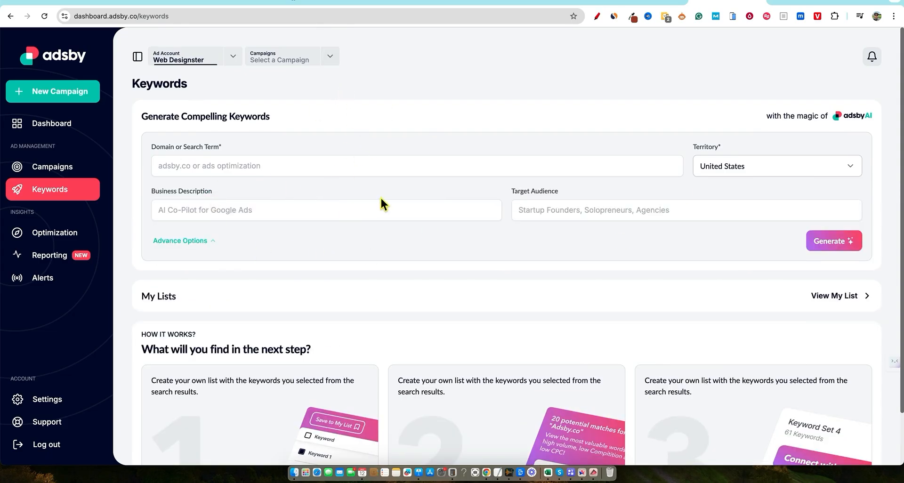
click(233, 58)
click(374, 117)
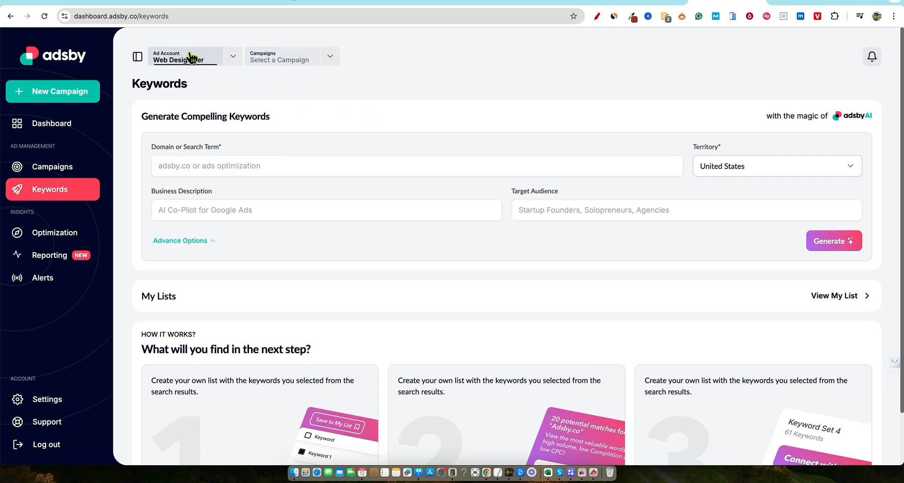
click(330, 61)
click(460, 84)
scroll(292, 268, down, 1)
scroll(293, 265, down, 1)
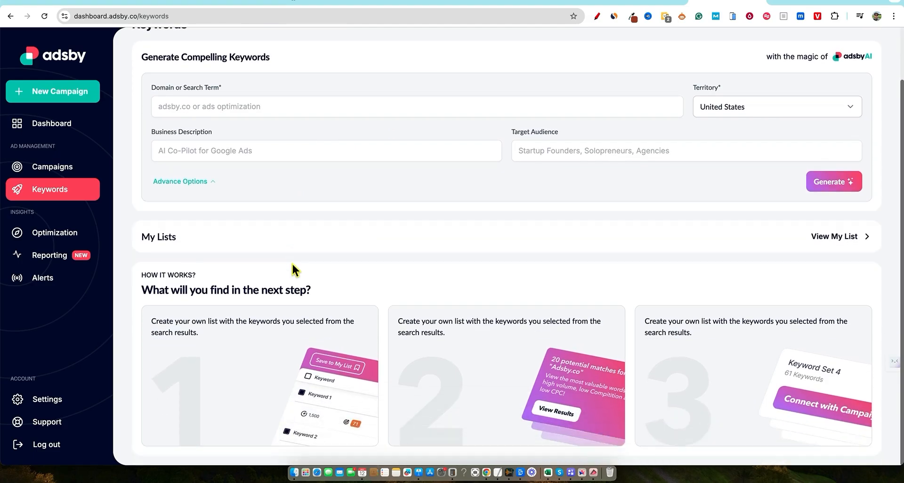
scroll(293, 265, up, 2)
Open the "keto diet" keyword list, look at its form for adding keywords, and close the form unfilled.
click(811, 296)
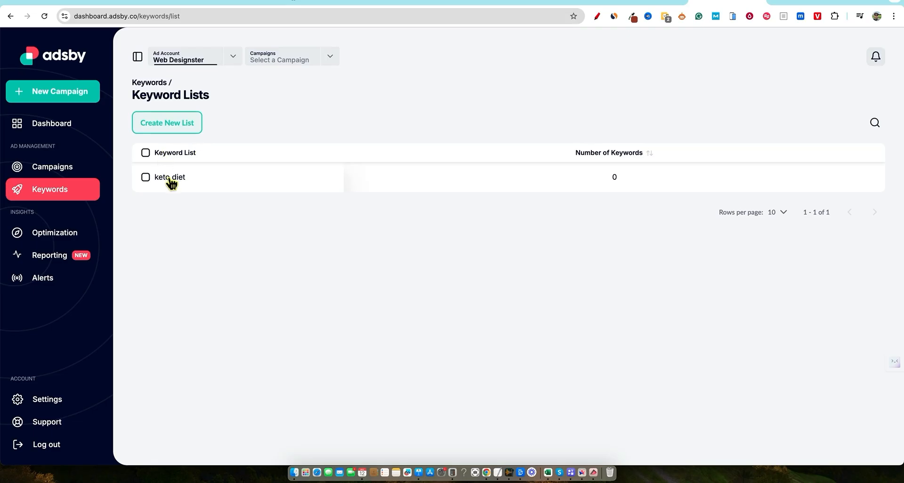
click(171, 179)
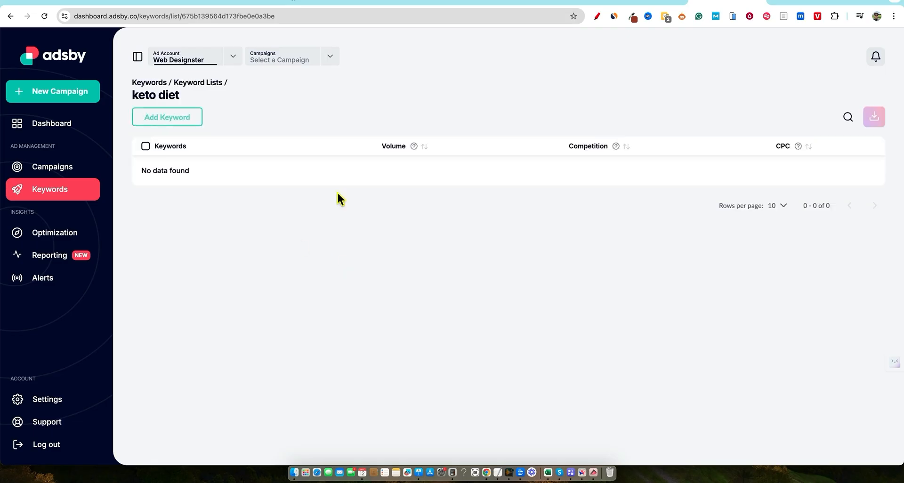
click(181, 118)
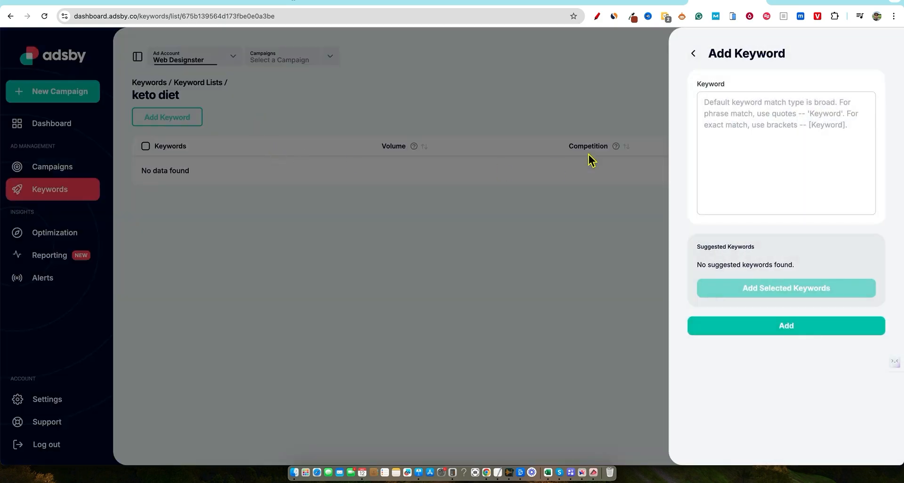
click(738, 114)
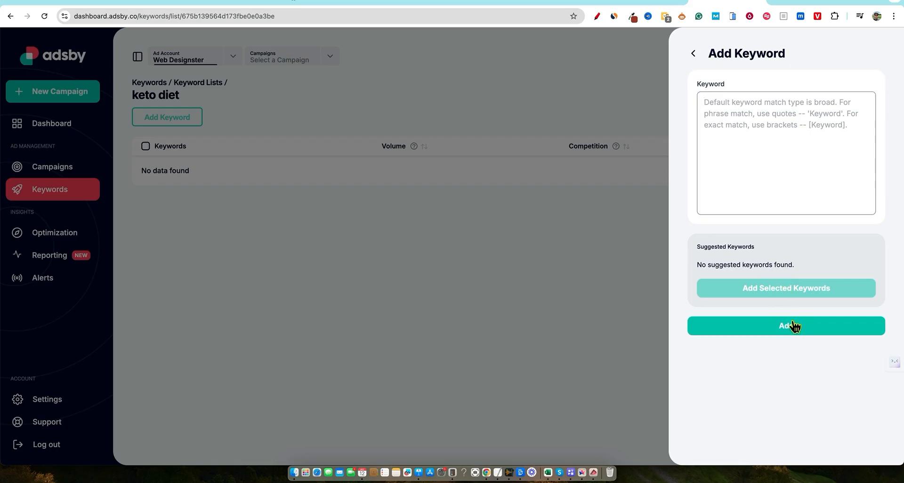
click(503, 281)
Generate keywords for the search term "keto diet" in the United States without a business description or target audience.
click(56, 193)
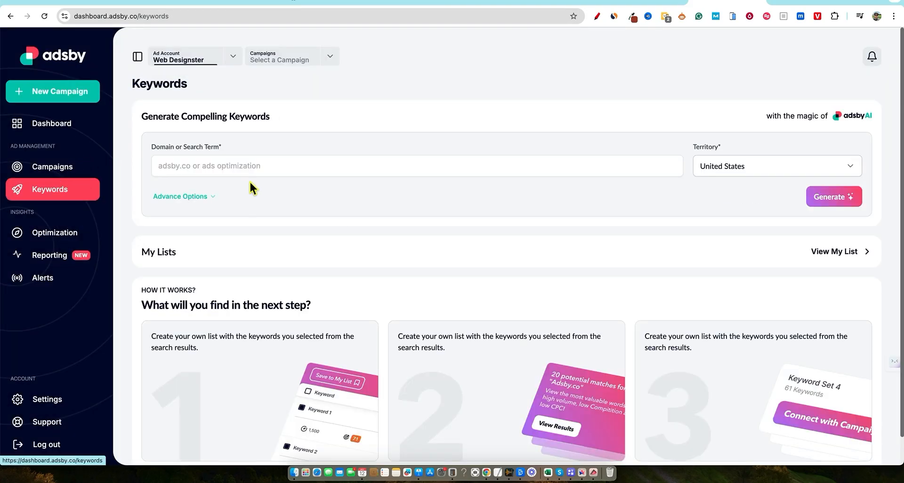
click(248, 170)
click(245, 190)
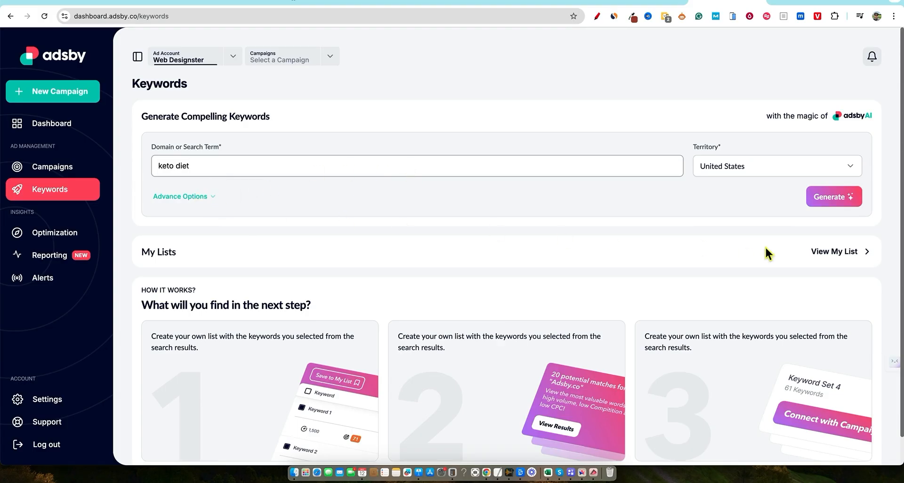
click(827, 199)
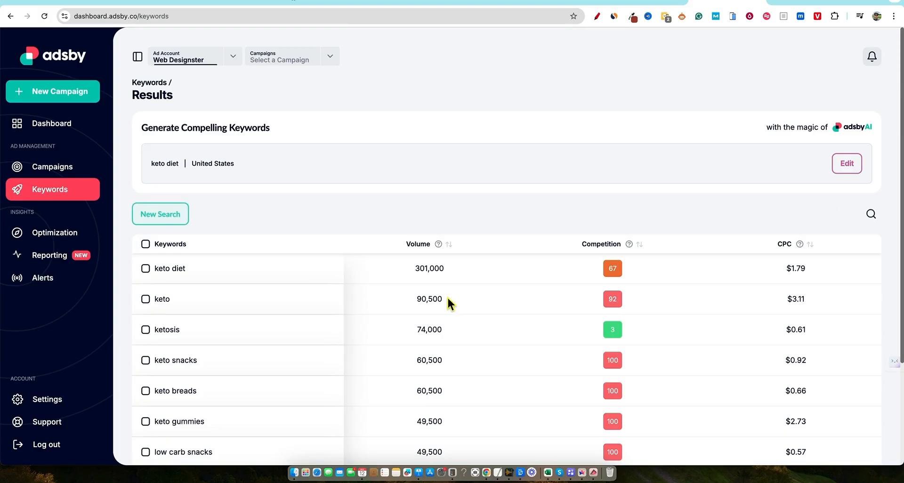
Look through the new keyword results and sort them by competition, highest first.
scroll(510, 309, down, 3)
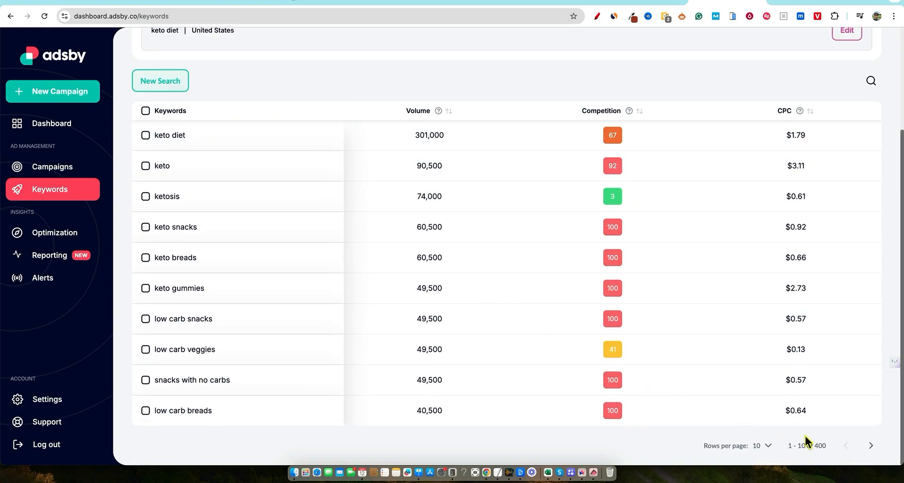
scroll(419, 347, up, 1)
scroll(253, 354, down, 1)
click(613, 112)
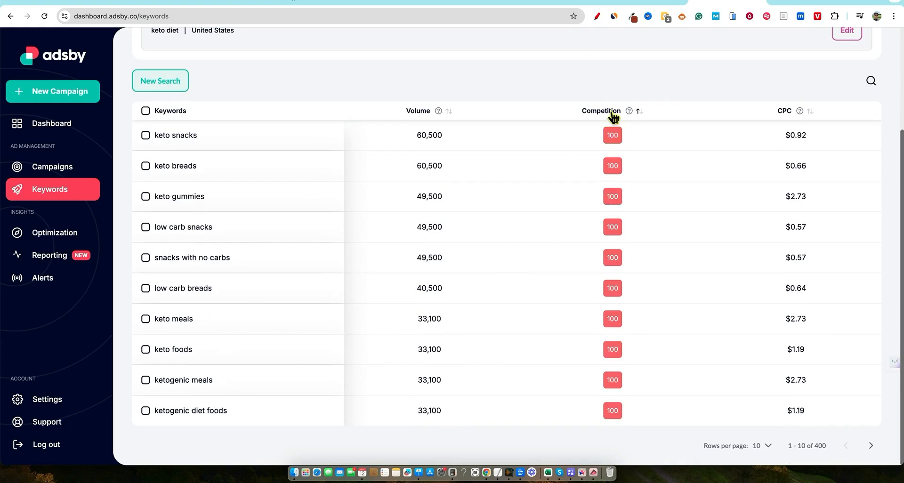
Sort the keyword results by competition, lowest first, and look through the low-competition keywords.
click(612, 113)
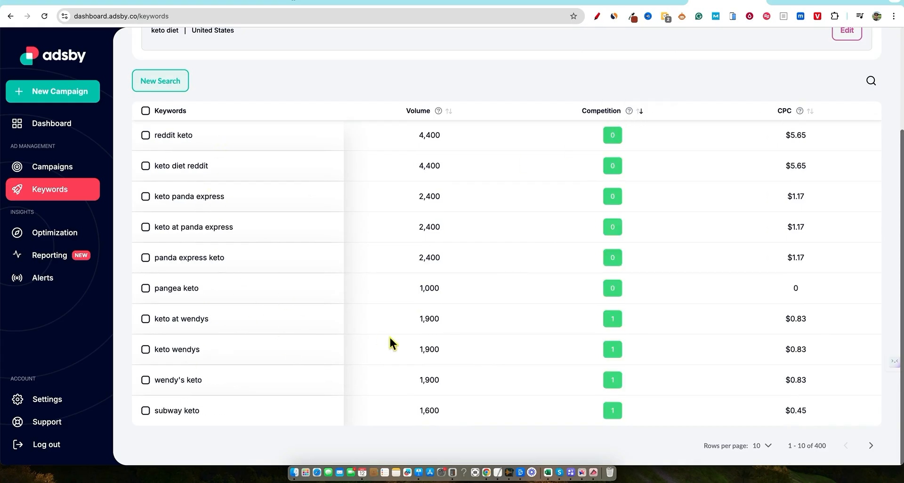
scroll(394, 344, up, 3)
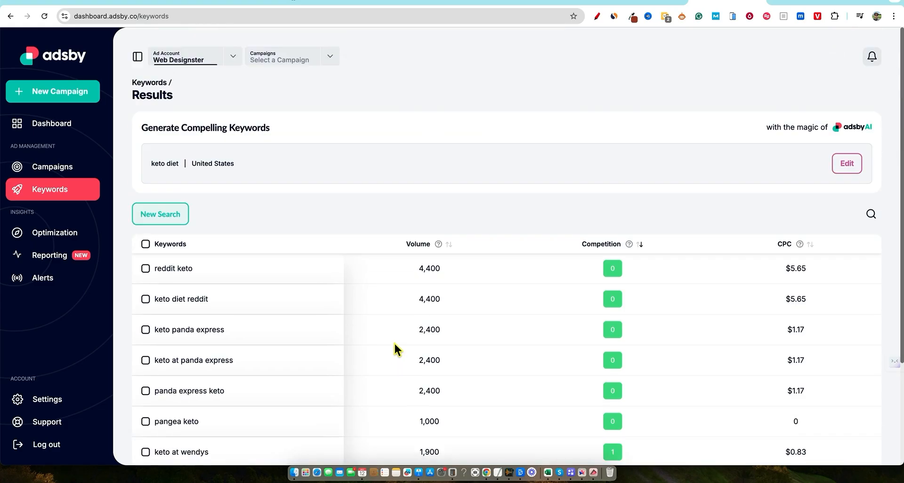
scroll(387, 302, down, 2)
scroll(387, 301, up, 2)
scroll(413, 297, down, 1)
scroll(170, 323, down, 4)
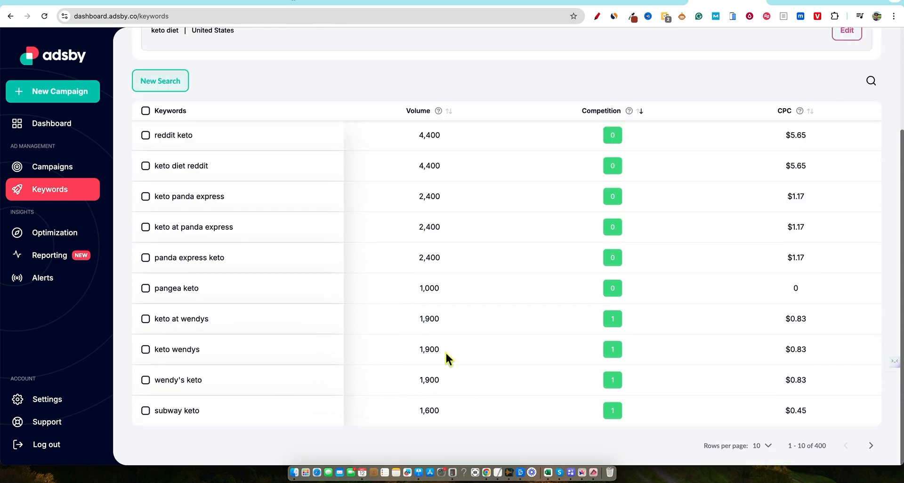
Save the keywords "wendy's keto", "subway keto" and "panda express keto" to the "keto diet" list and close the save panel.
click(146, 380)
click(145, 441)
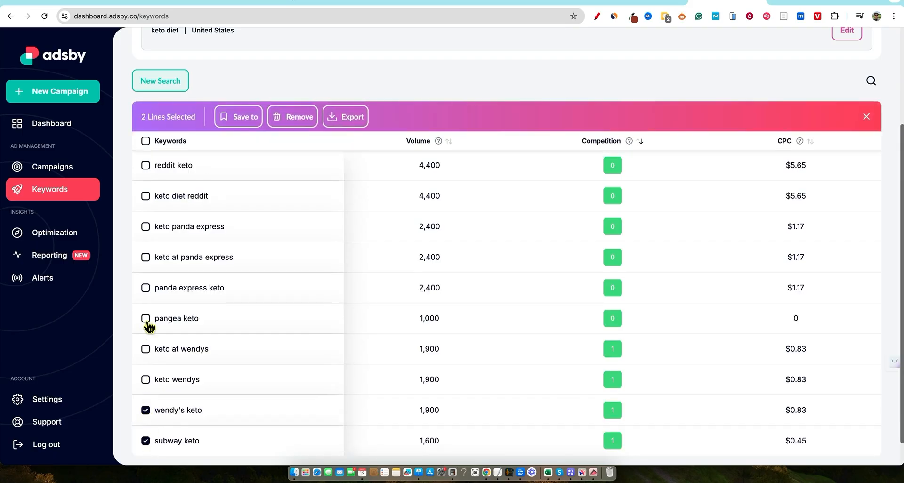
click(146, 288)
scroll(263, 395, down, 1)
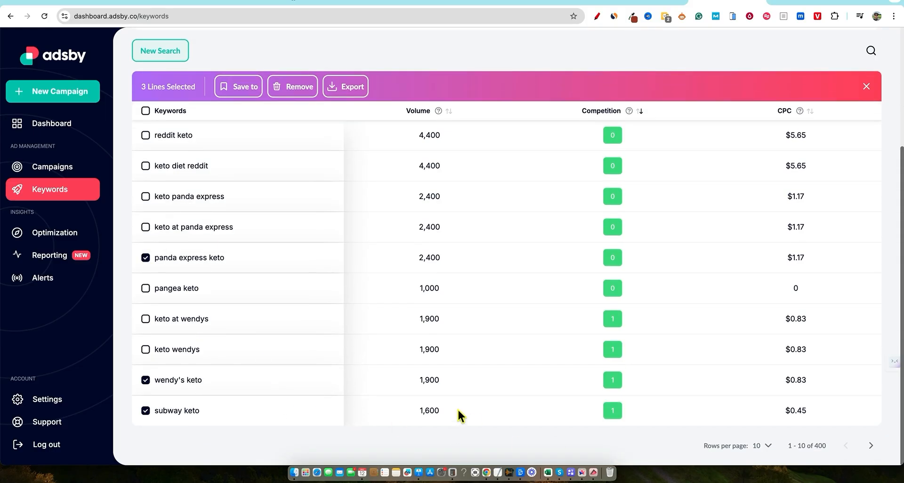
scroll(459, 415, up, 5)
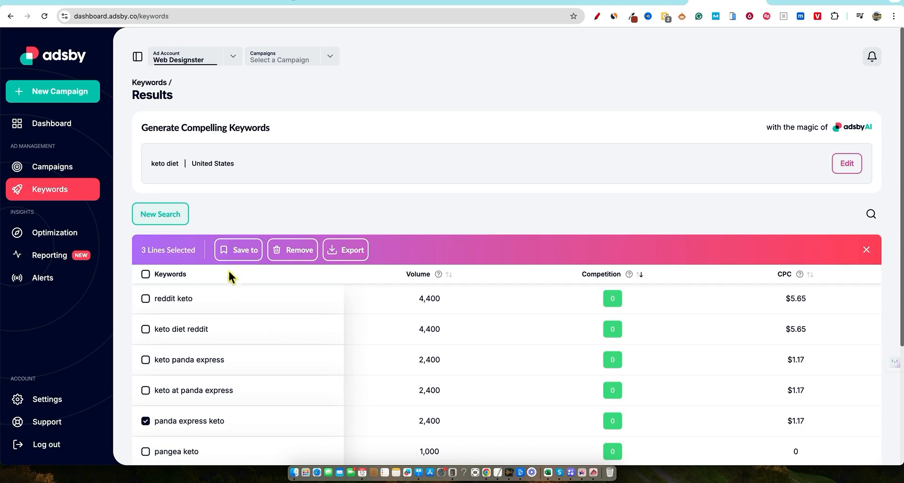
click(247, 252)
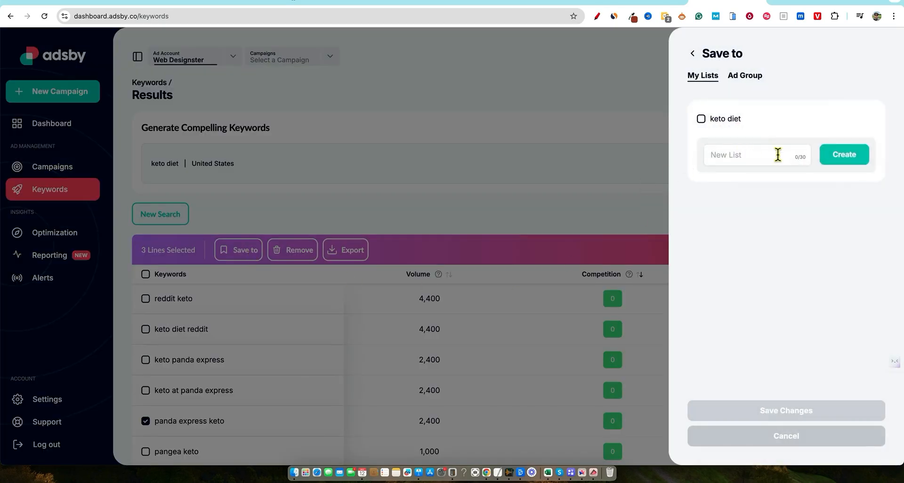
click(701, 120)
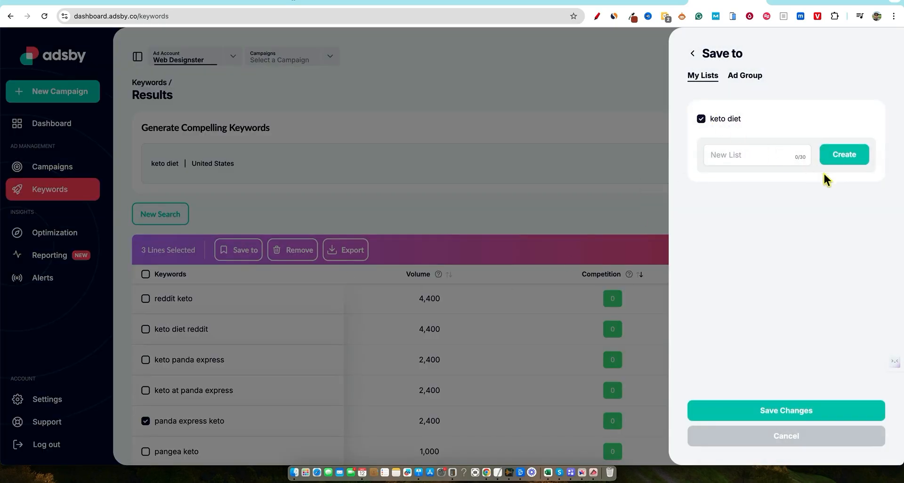
click(787, 417)
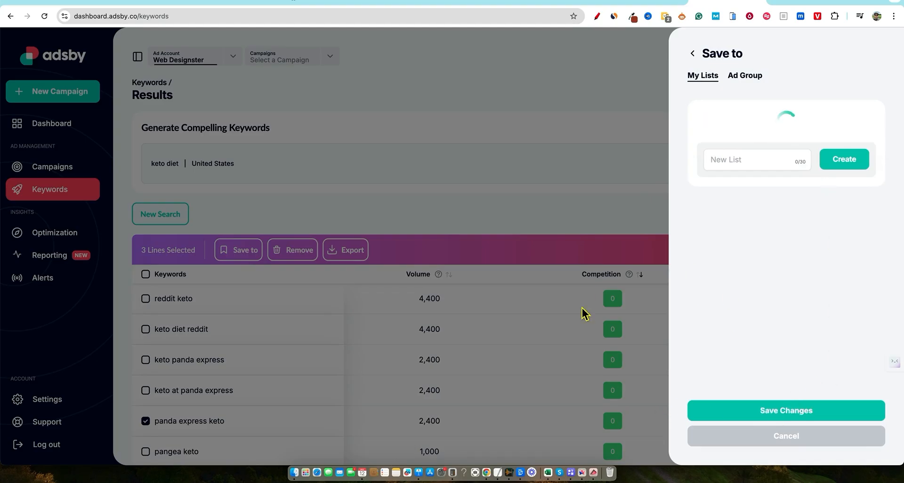
click(509, 102)
Look over the keyword results and sort them by CPC, lowest first.
scroll(389, 306, down, 4)
scroll(386, 319, up, 4)
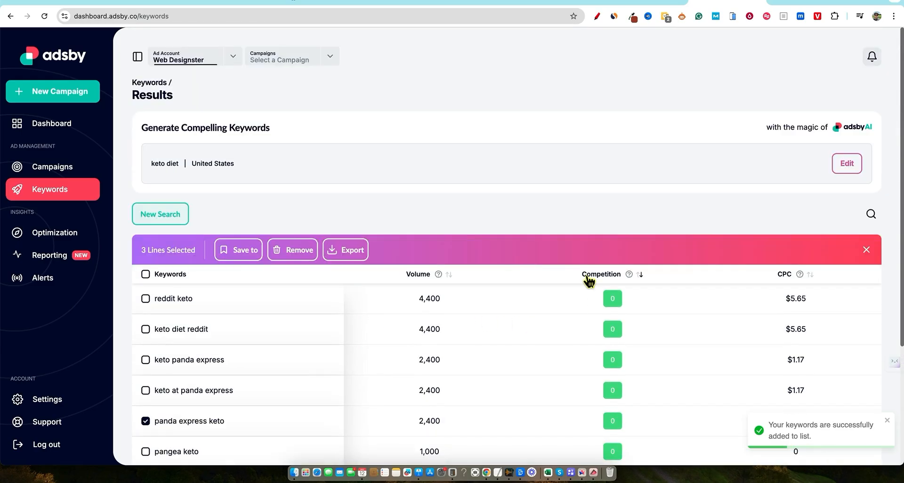
scroll(506, 320, down, 4)
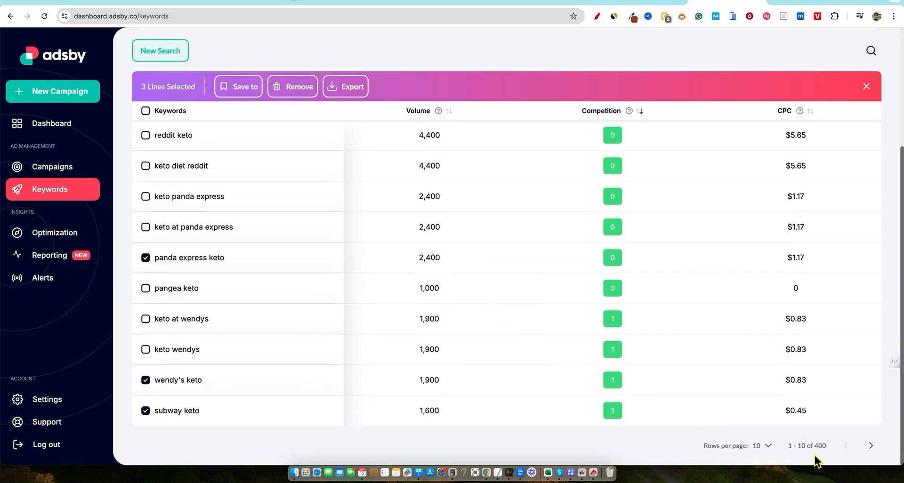
scroll(442, 349, up, 4)
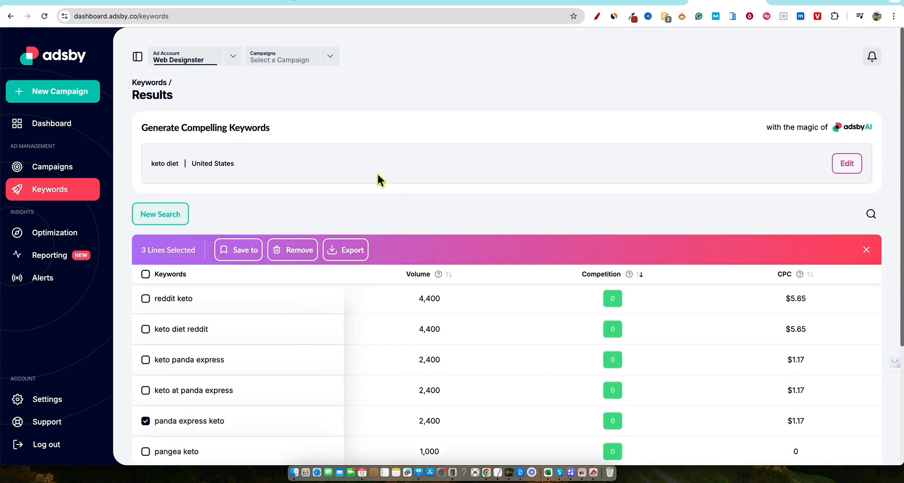
scroll(493, 331, down, 4)
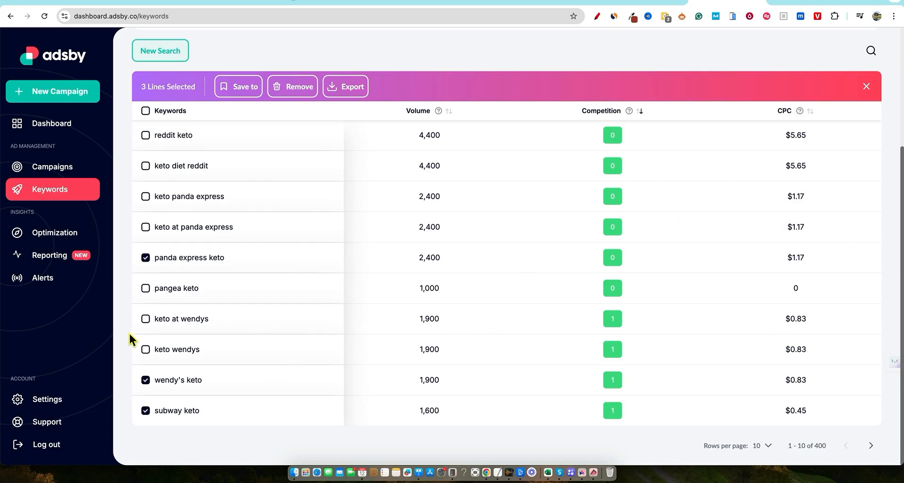
scroll(466, 358, up, 4)
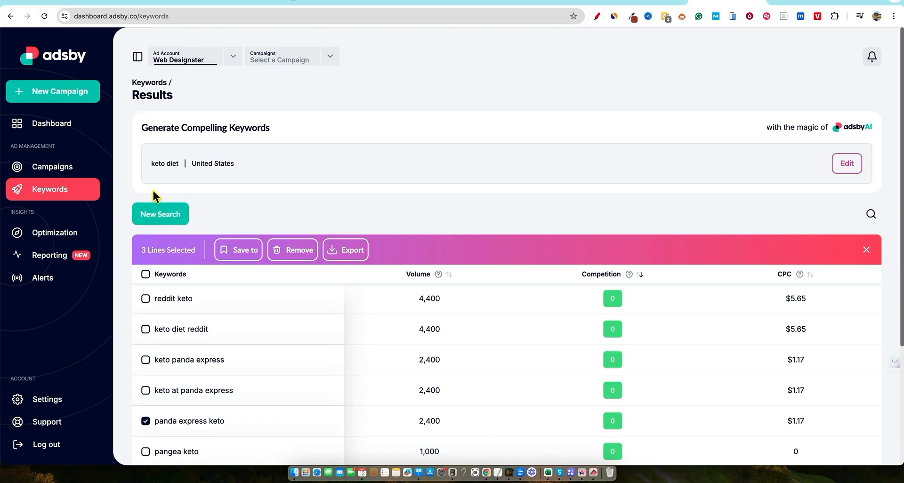
scroll(631, 157, down, 3)
click(791, 152)
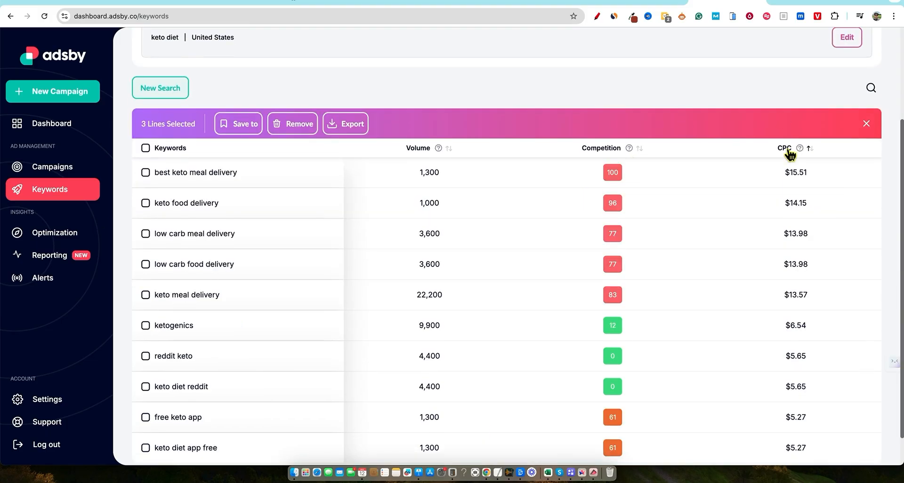
click(790, 151)
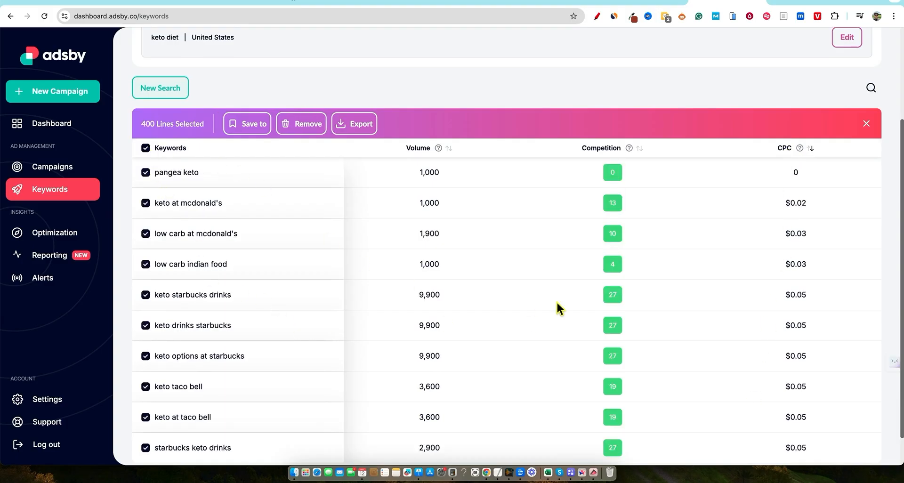
Deselect all of the keyword results.
scroll(330, 198, down, 1)
scroll(253, 219, up, 5)
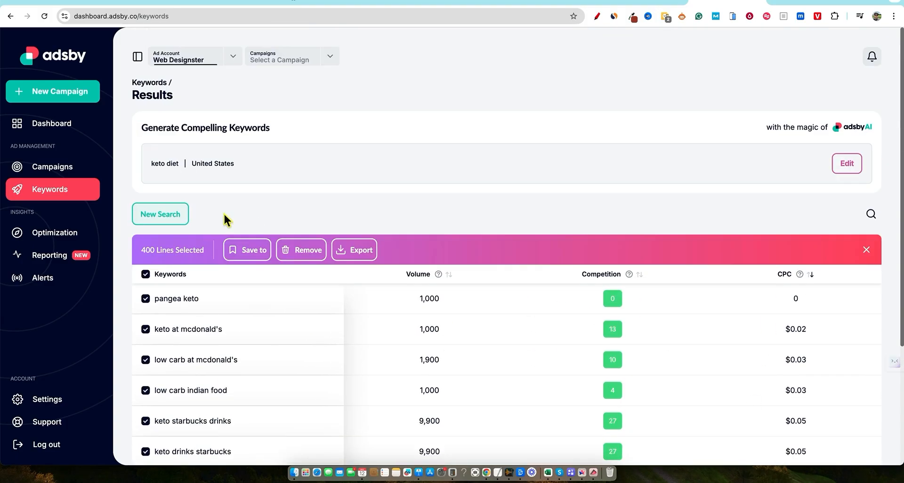
click(147, 273)
scroll(154, 258, down, 3)
scroll(150, 135, up, 1)
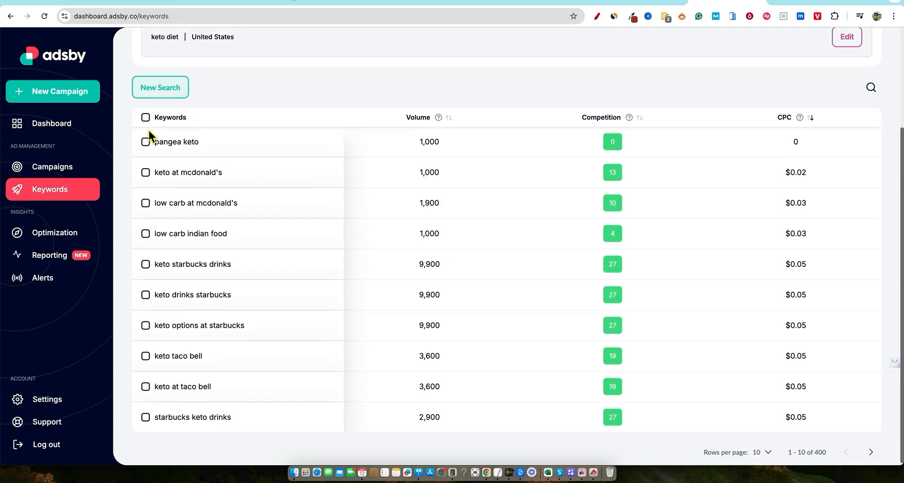
scroll(160, 160, up, 1)
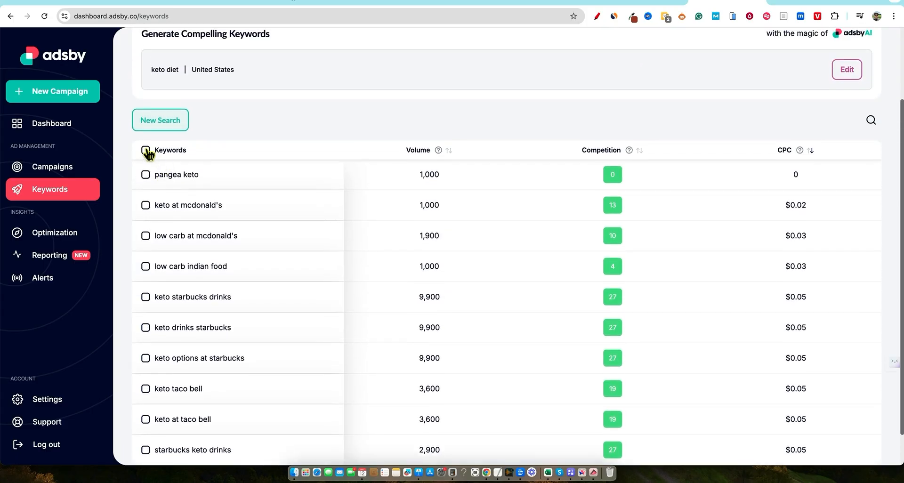
scroll(594, 299, down, 1)
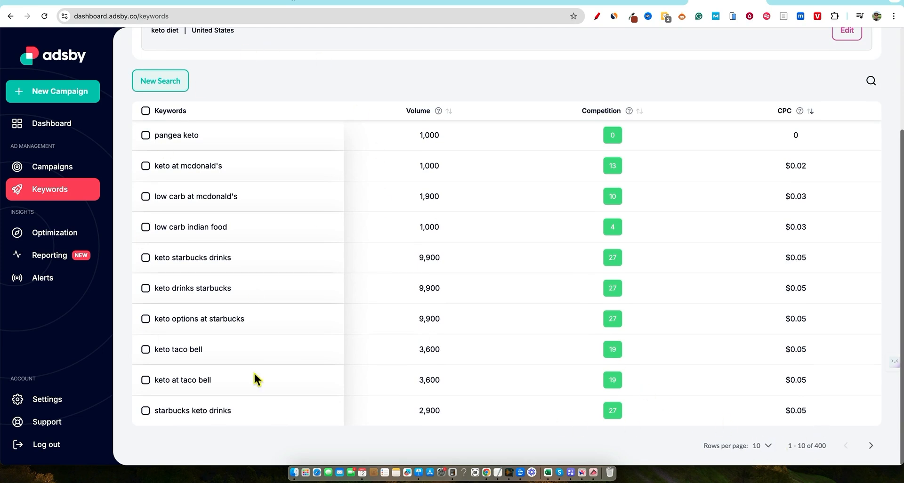
Save the ten lowest-CPC keywords, from "pangea keto" to "starbucks keto drinks", to the "keto diet" list and close the save panel.
click(146, 135)
click(146, 196)
click(144, 226)
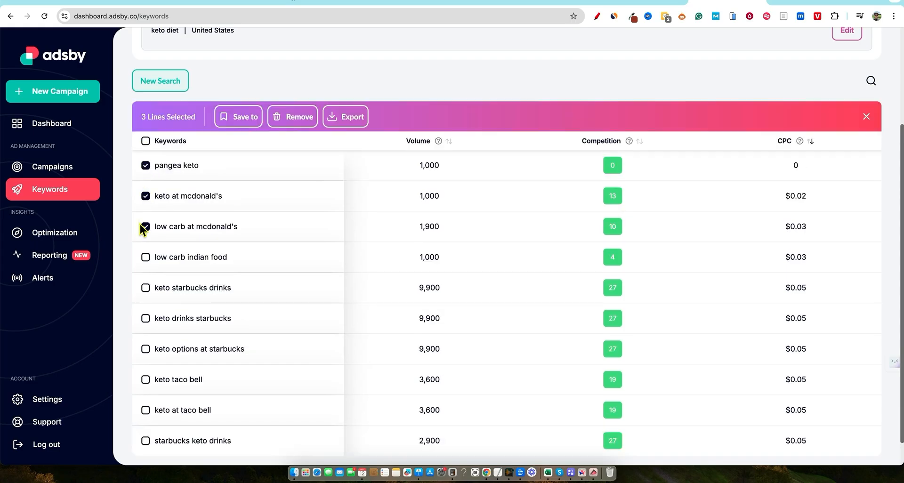
click(146, 257)
click(146, 287)
click(145, 319)
click(145, 349)
click(145, 379)
click(145, 410)
click(145, 441)
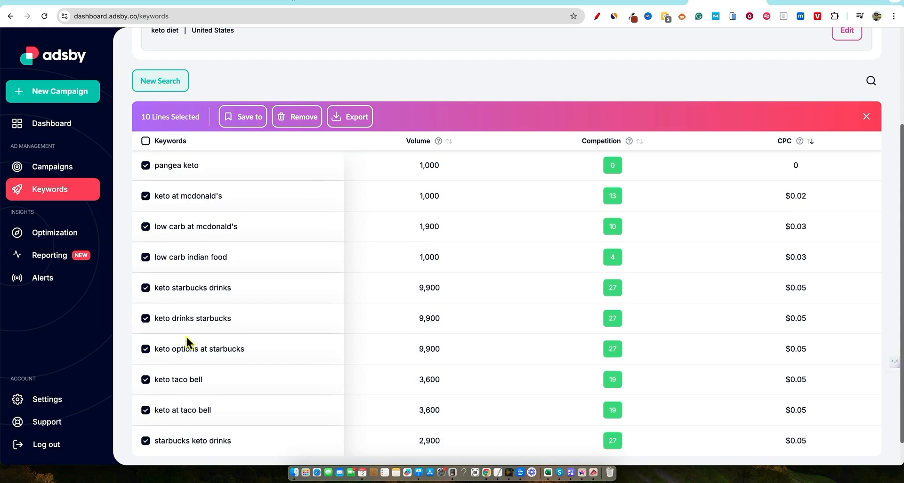
scroll(360, 229, down, 1)
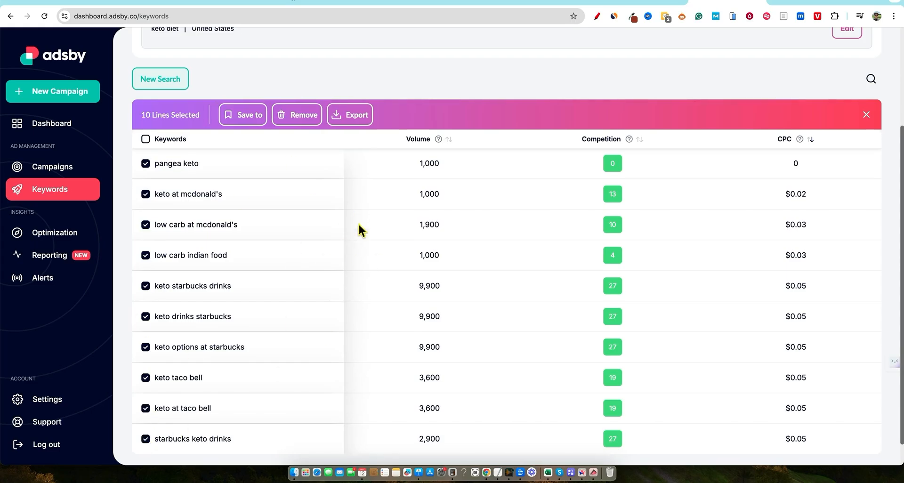
scroll(361, 230, up, 3)
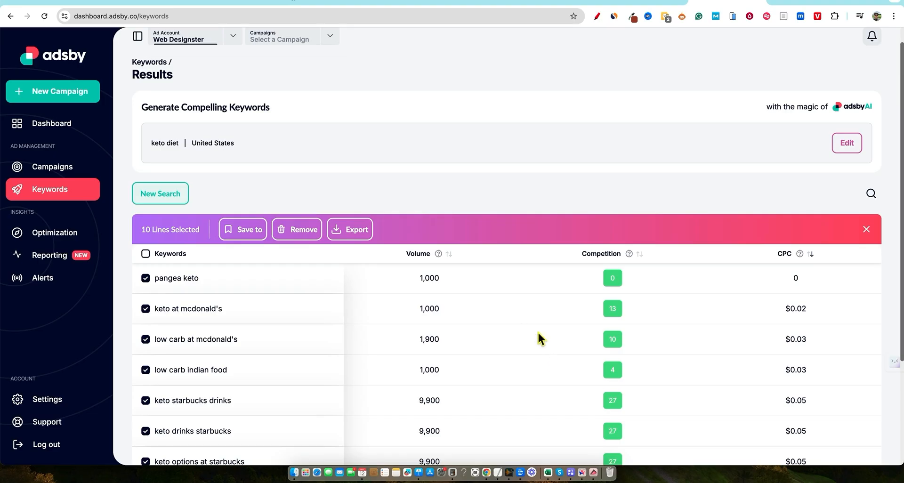
scroll(226, 187, up, 1)
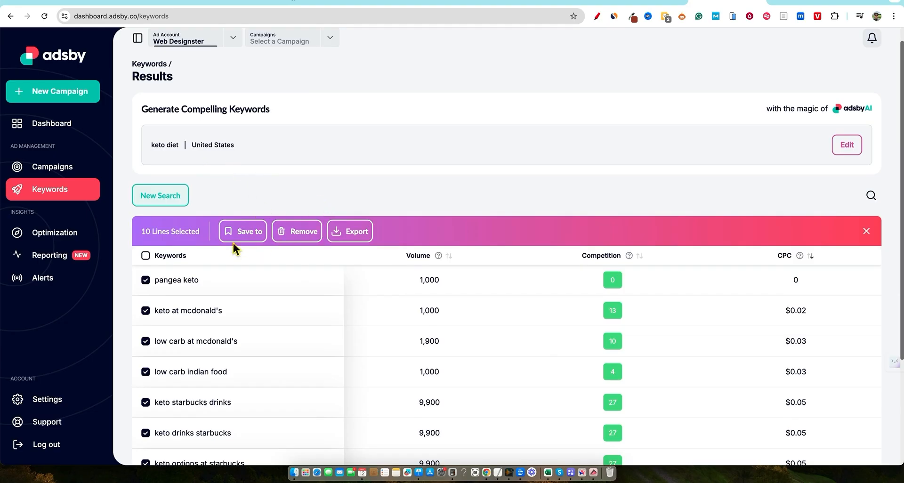
click(243, 233)
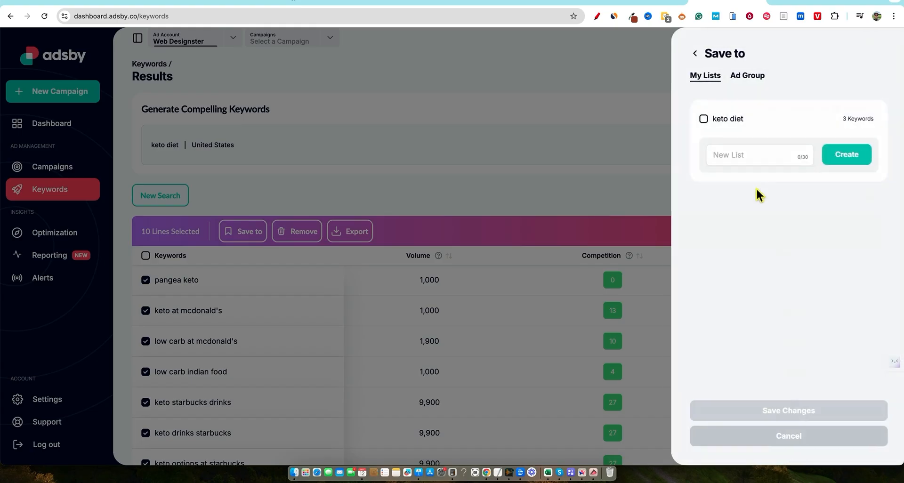
click(701, 118)
click(806, 413)
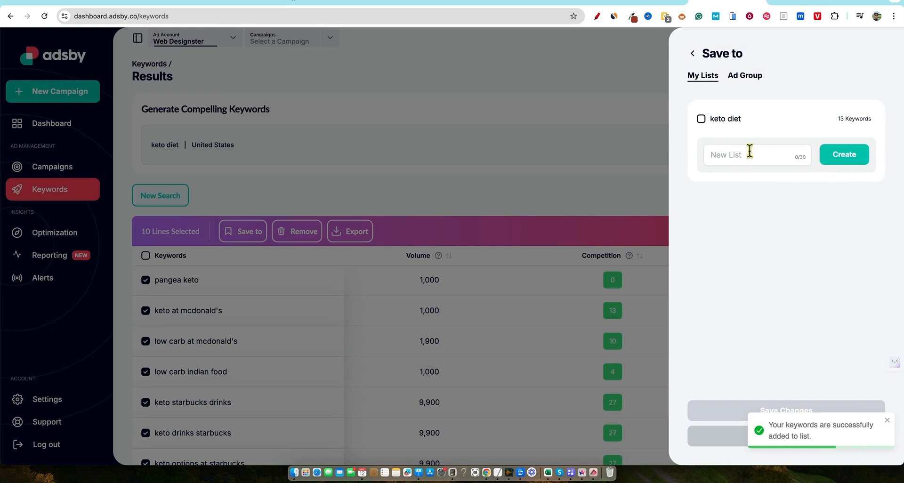
click(594, 151)
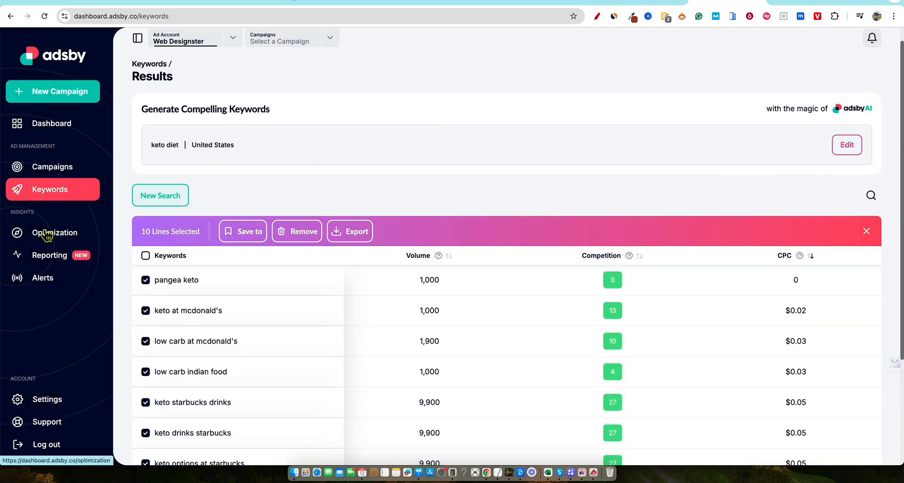
View the Optimization page and the Reporting page in the Insights section.
click(70, 234)
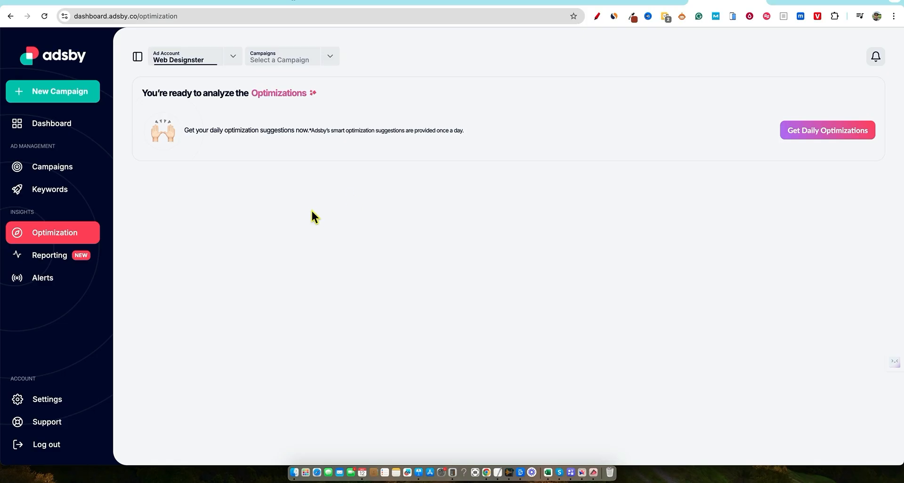
click(44, 260)
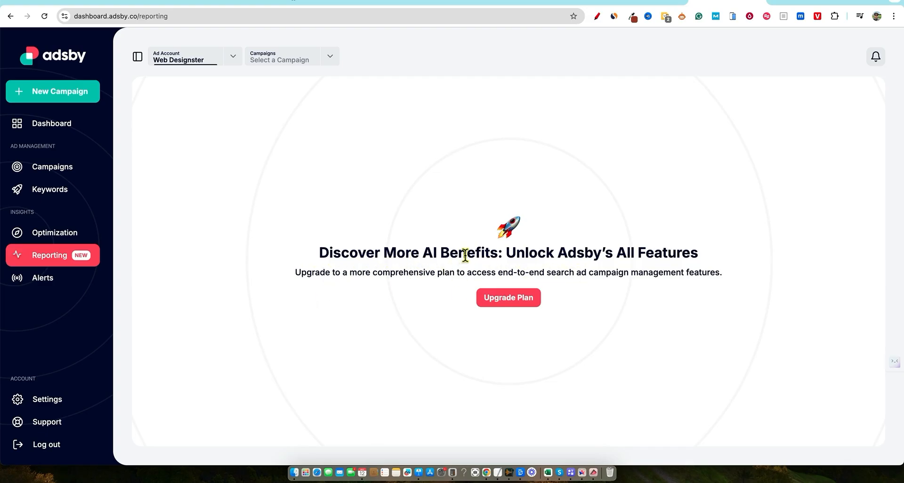
Switch to the AppSumo plans page and compare white label reports and limits in License Tier 7 and License Tier 3.
click(658, 2)
scroll(366, 315, down, 2)
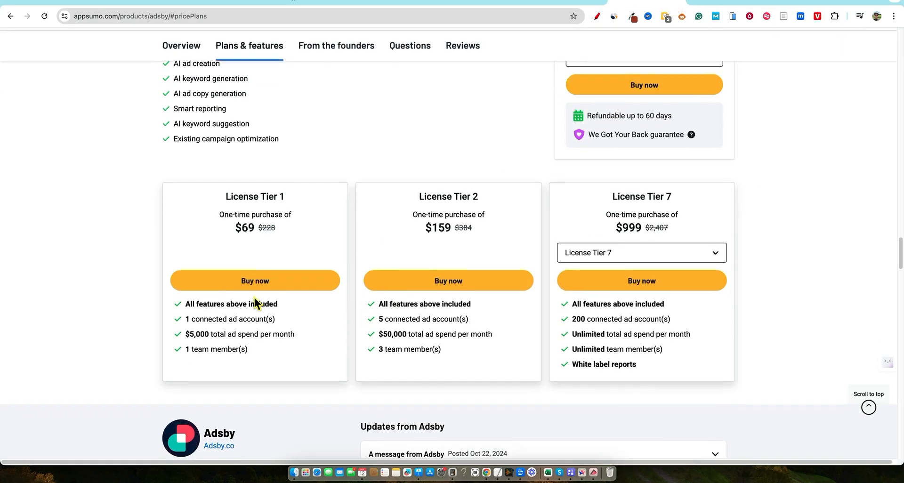
drag(594, 365, 642, 361)
click(763, 338)
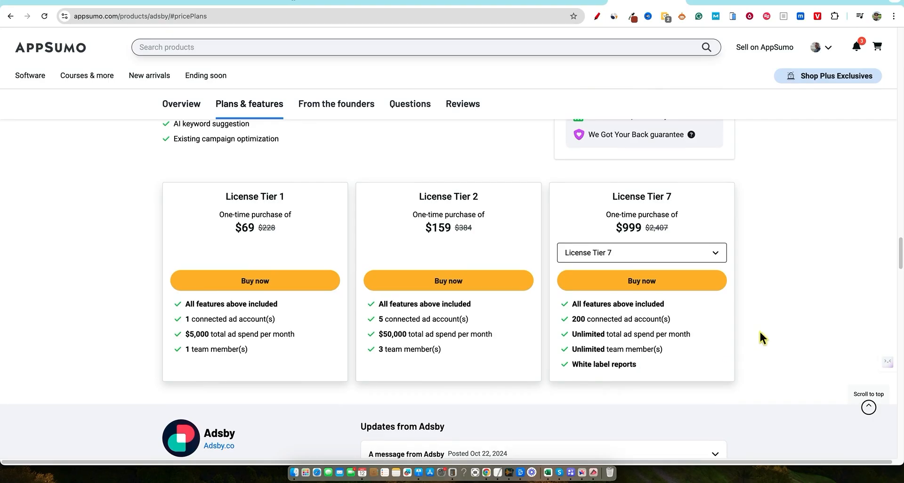
click(721, 260)
click(622, 277)
drag(576, 366, 681, 367)
click(681, 367)
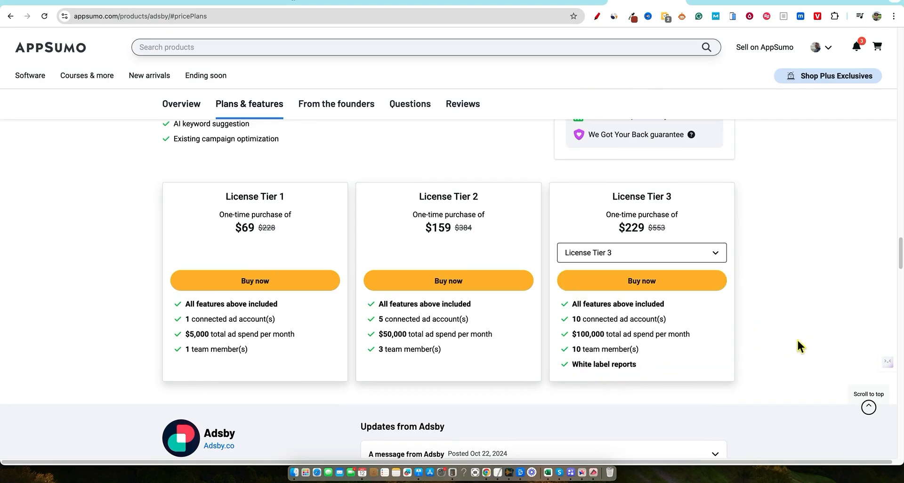
Return to the Adsby dashboard and view the Alerts page.
click(787, 5)
click(746, 5)
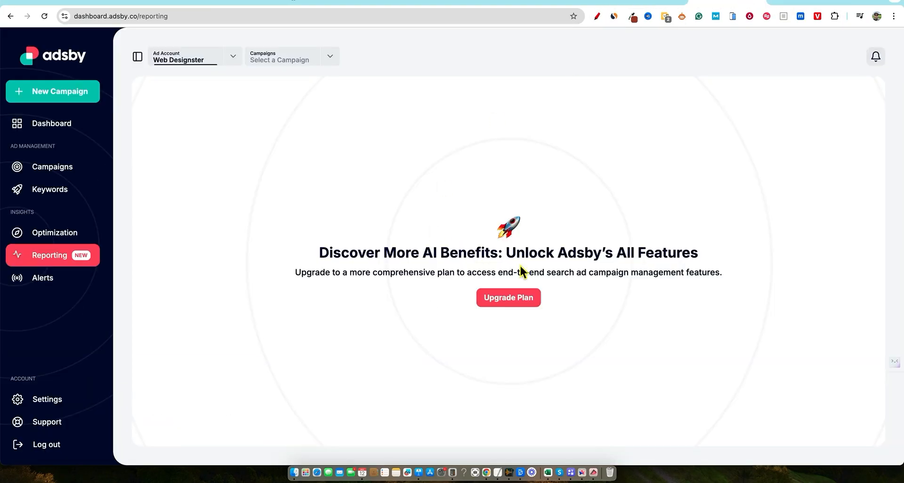
click(44, 280)
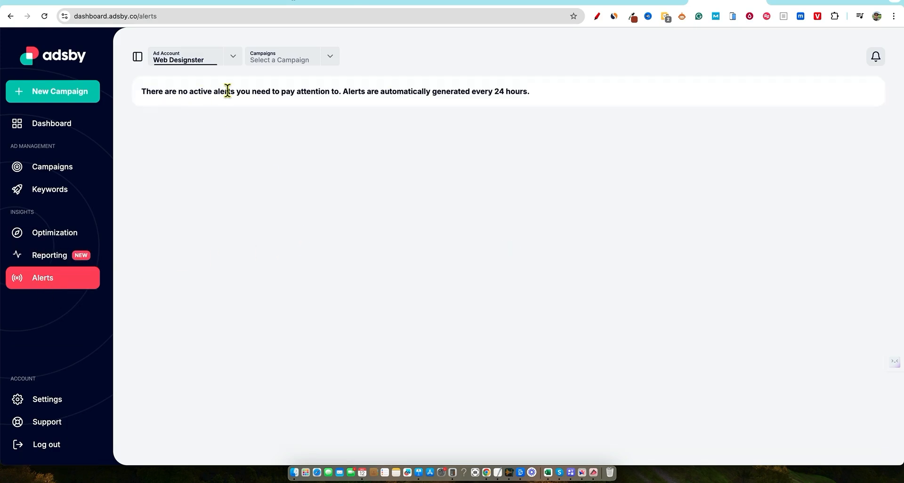
View the dashboard metrics and Getting Started cards, opening the first-campaign card briefly before returning to the dashboard.
click(62, 125)
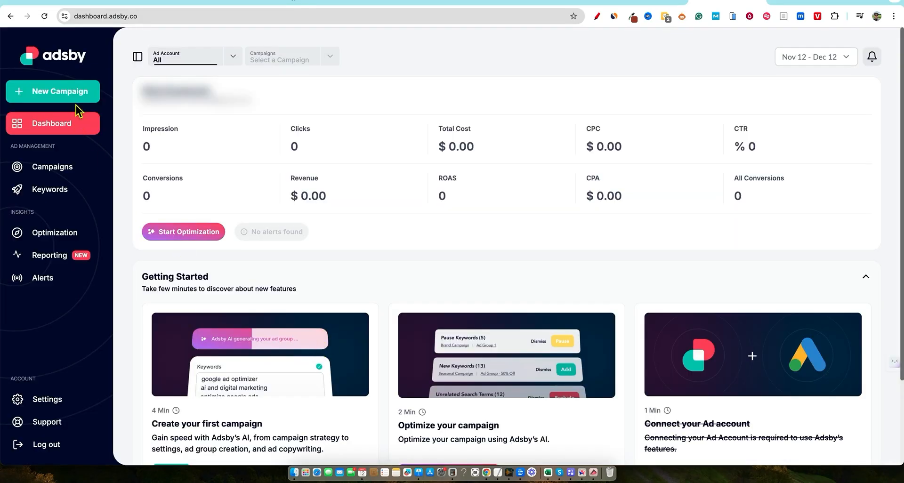
scroll(301, 396, down, 3)
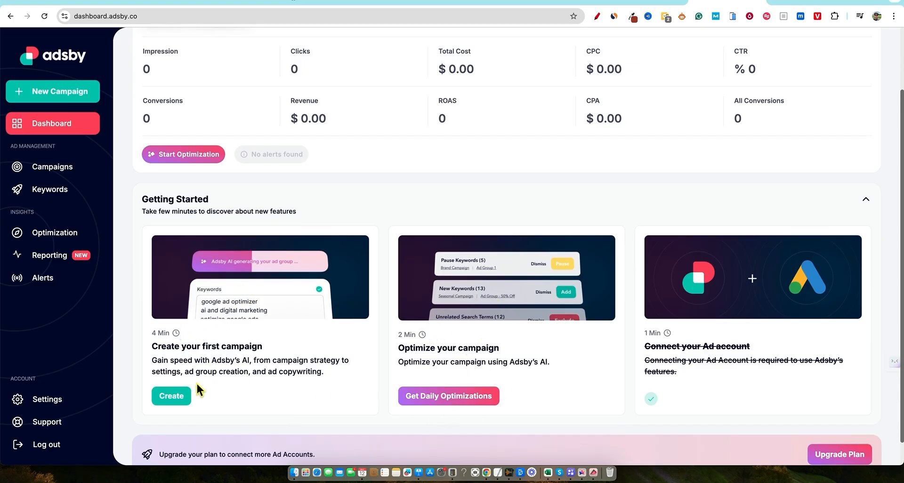
click(210, 346)
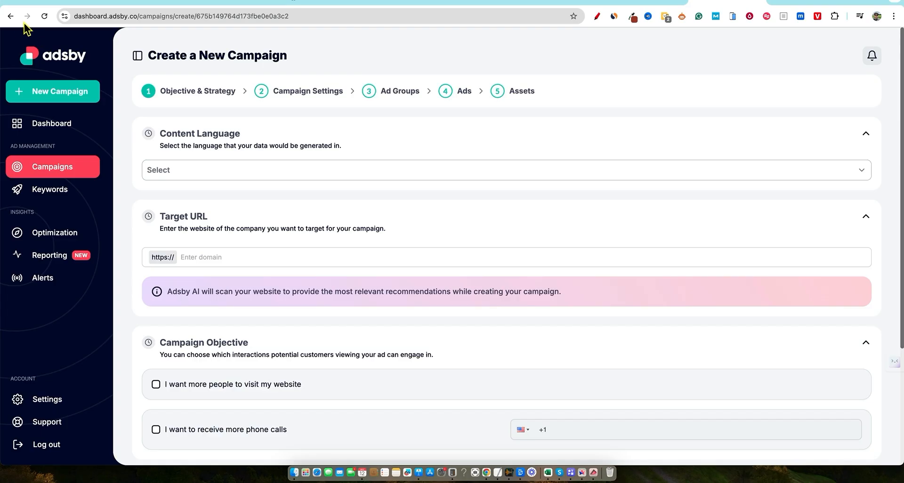
click(11, 17)
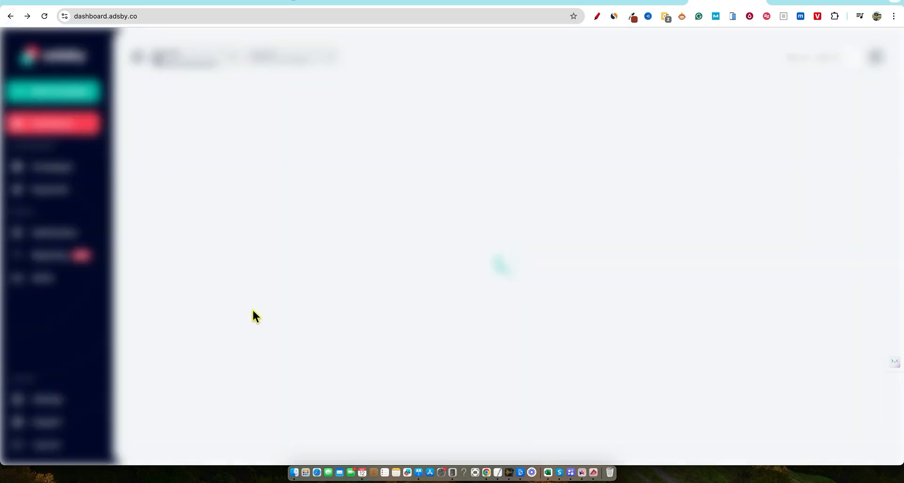
scroll(264, 359, down, 1)
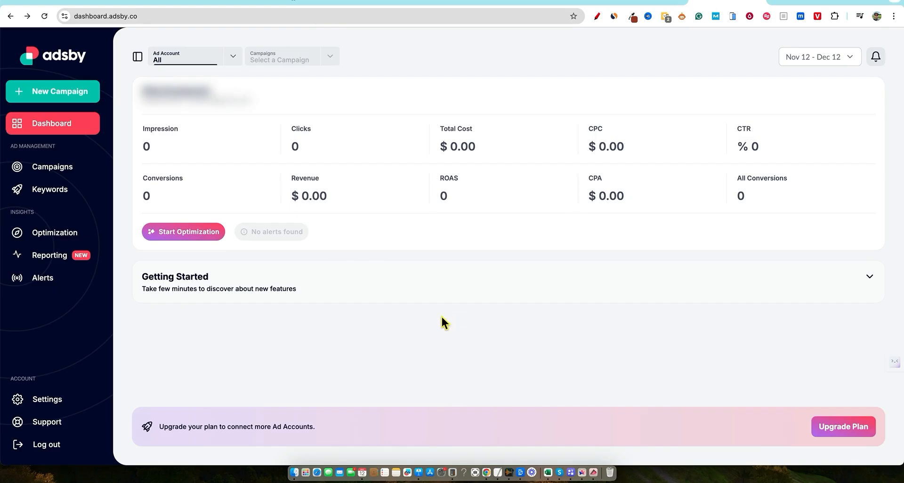
Start a new campaign with English as the content language and ketokrush.com as the target URL.
click(75, 94)
click(186, 170)
text(en)
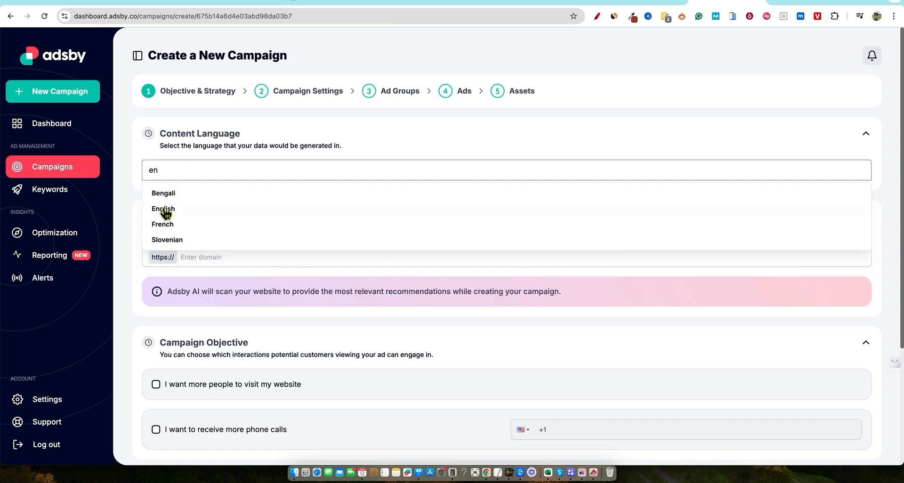
click(182, 211)
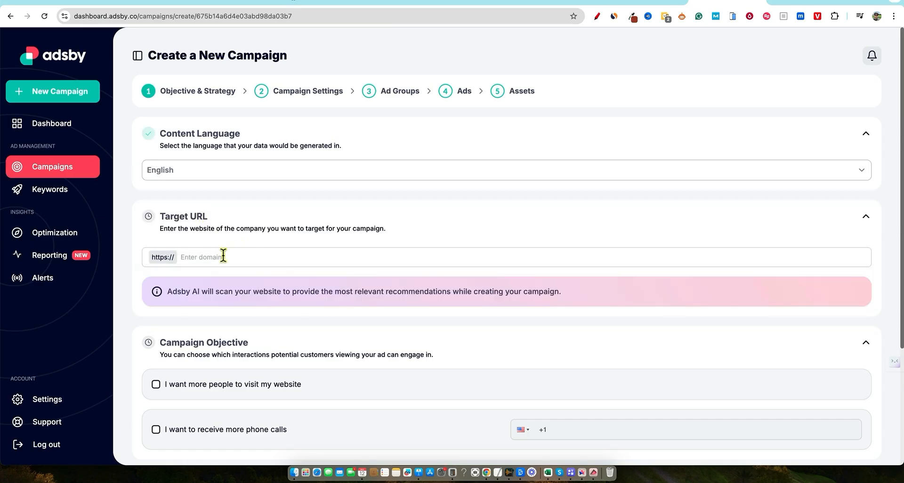
click(223, 255)
text(ketokrush.com)
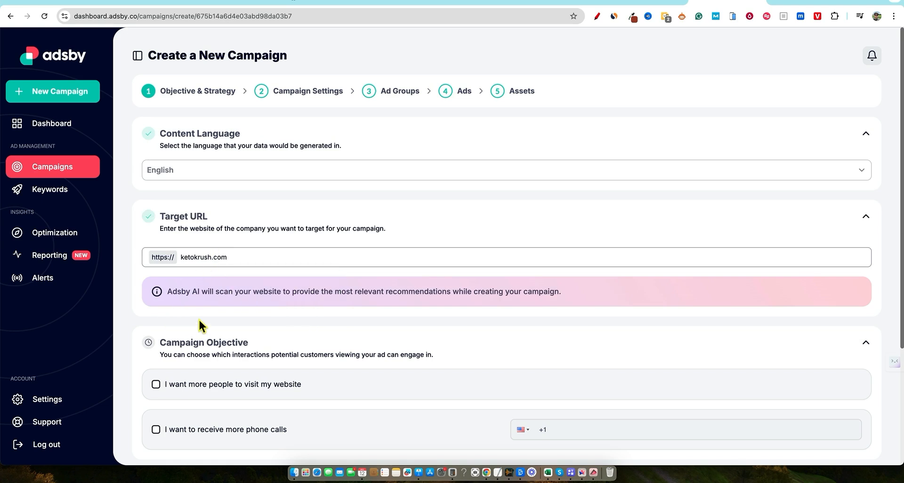
click(501, 311)
Choose more website visits as the campaign objective and Impression Share as the bid strategy.
scroll(313, 332, down, 3)
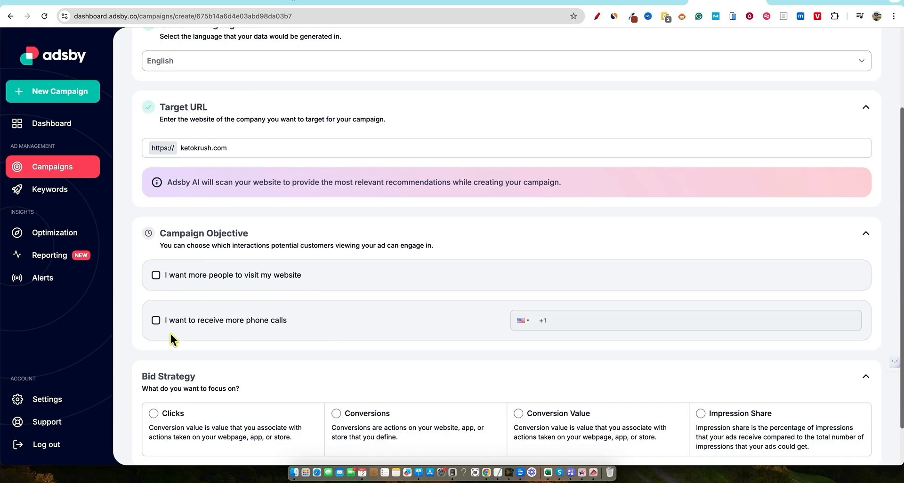
click(157, 275)
scroll(491, 324, down, 2)
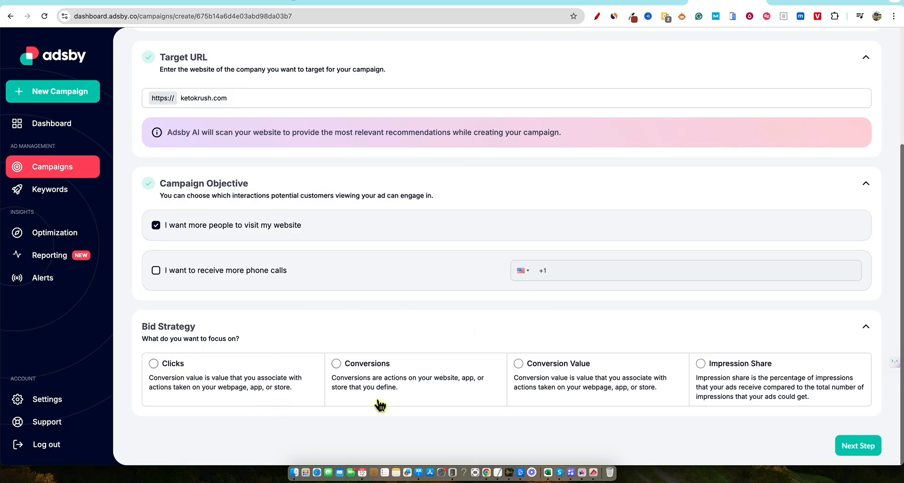
click(703, 375)
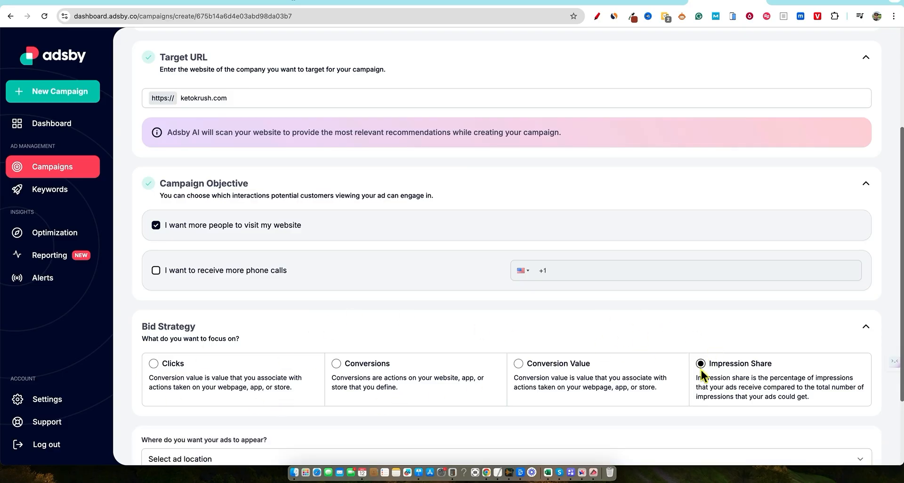
Set ads to appear anywhere on the results page with a 50% impression share target and $75 maximum CPC, and continue to Campaign Settings.
scroll(216, 353, down, 2)
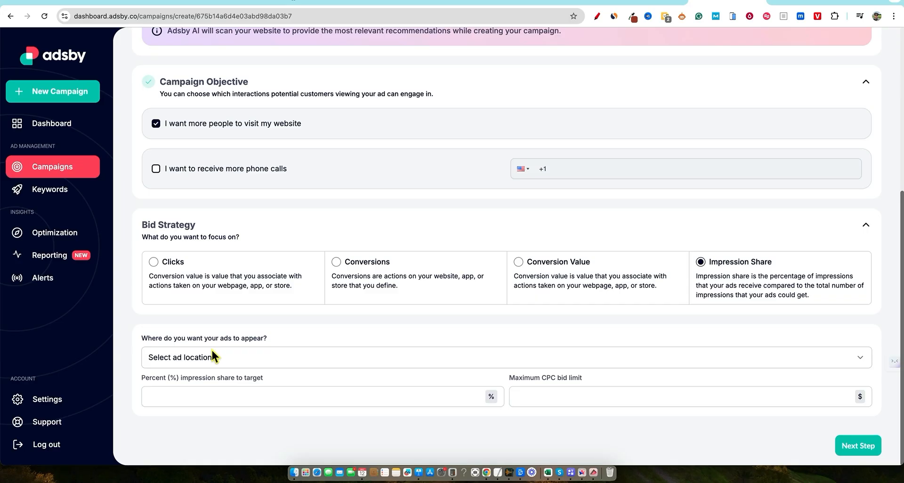
click(252, 357)
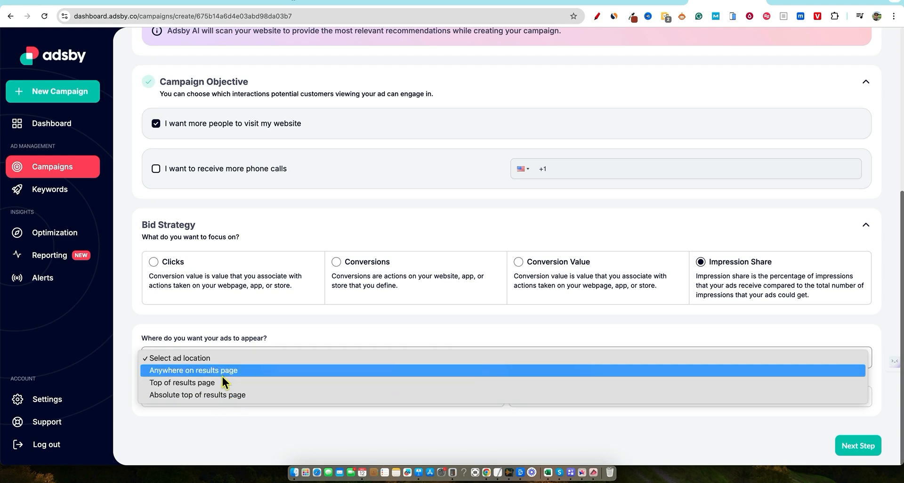
key(Return)
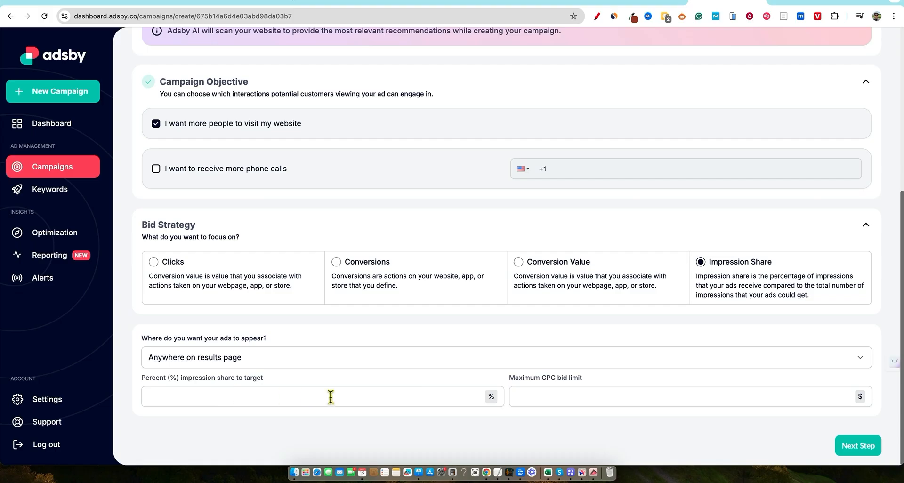
click(589, 396)
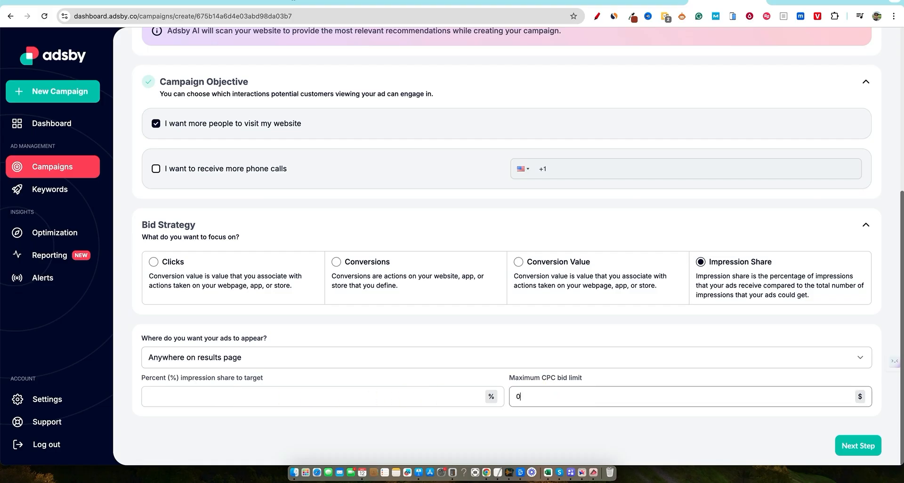
click(495, 333)
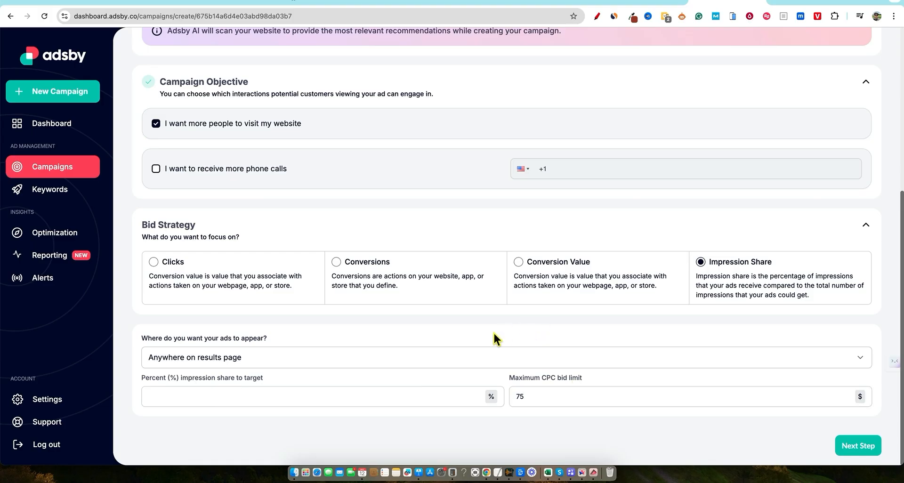
click(395, 397)
text(50)
click(431, 324)
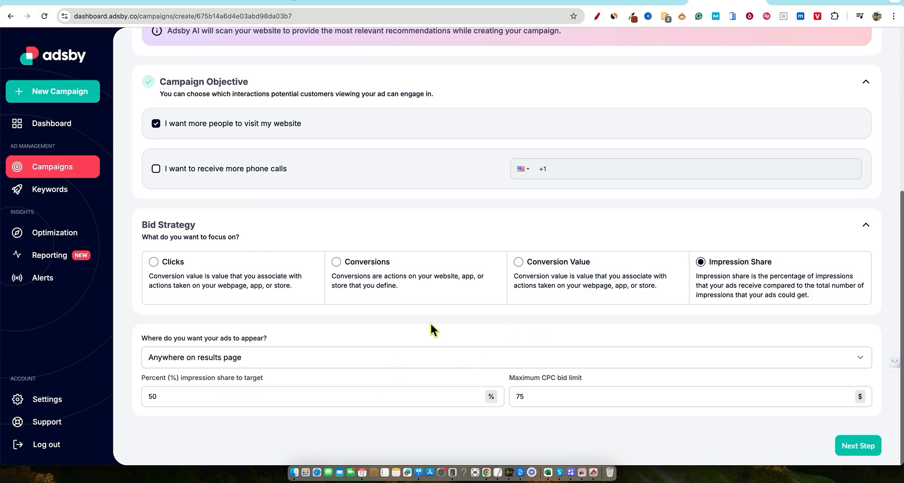
click(858, 446)
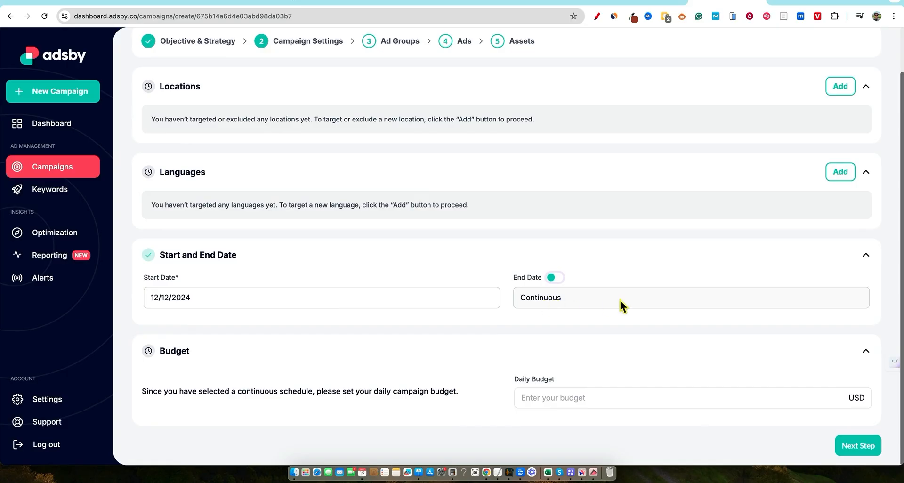
Enable an end date for the campaign and set it to December 31, 2024.
click(554, 278)
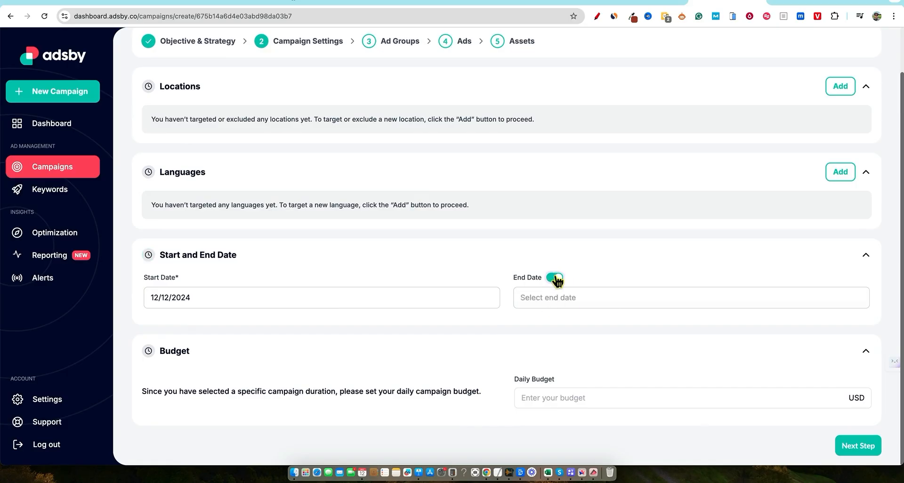
click(581, 299)
click(714, 257)
click(714, 256)
click(299, 311)
scroll(424, 315, down, 1)
click(563, 299)
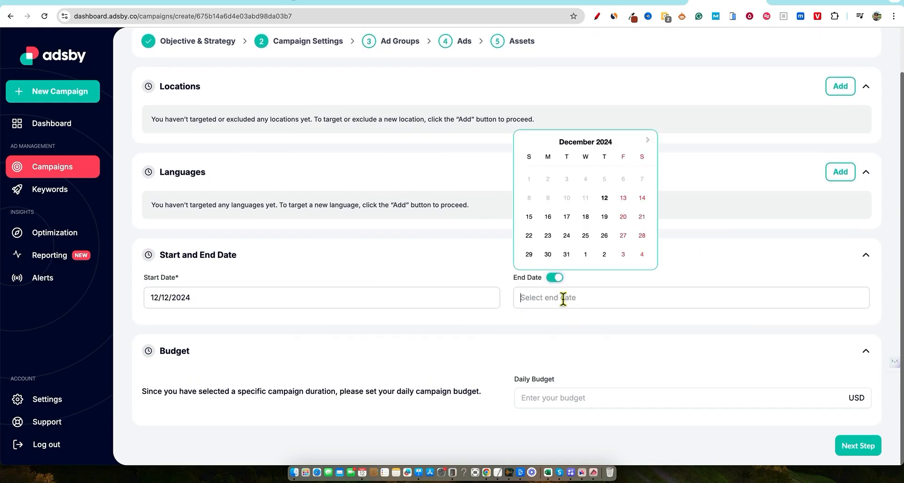
click(568, 255)
click(722, 268)
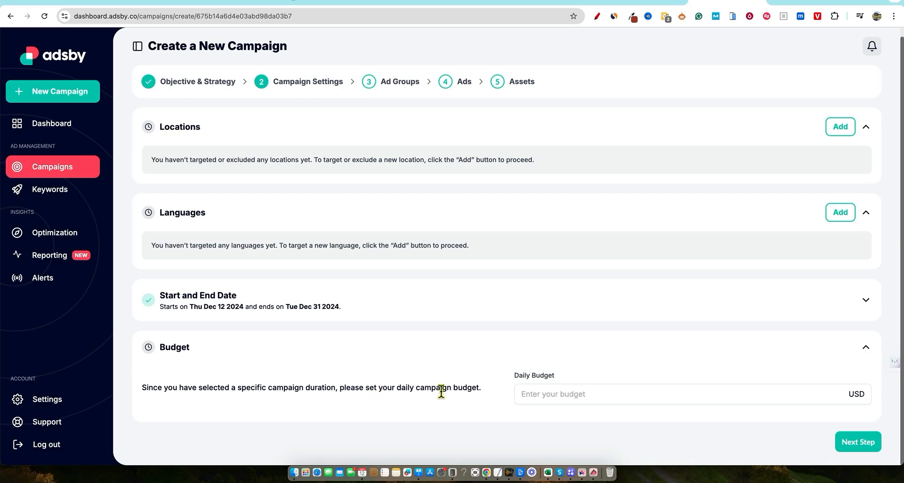
Set the daily campaign budget to 10 USD and proceed to the Ad Groups stage.
click(565, 396)
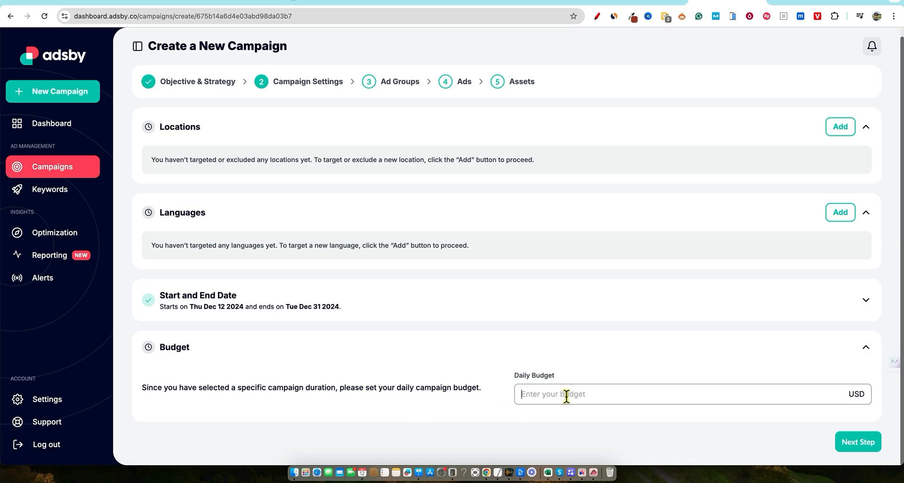
text(10)
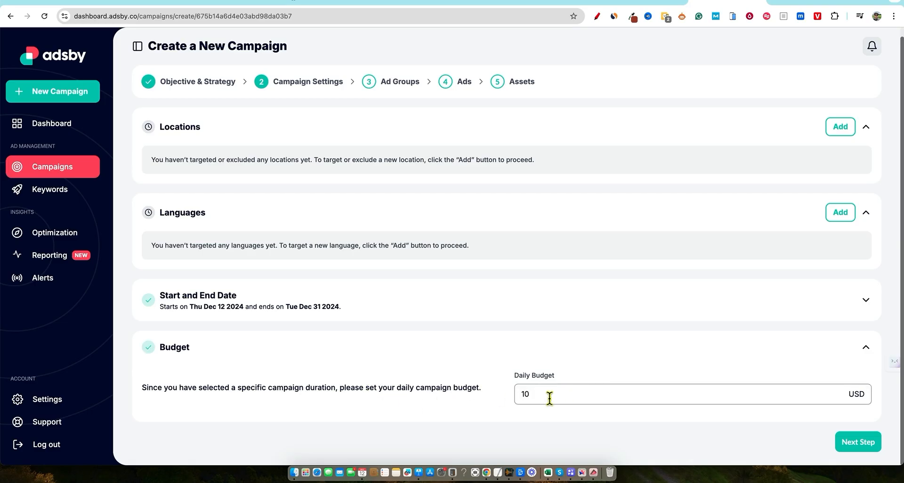
click(615, 354)
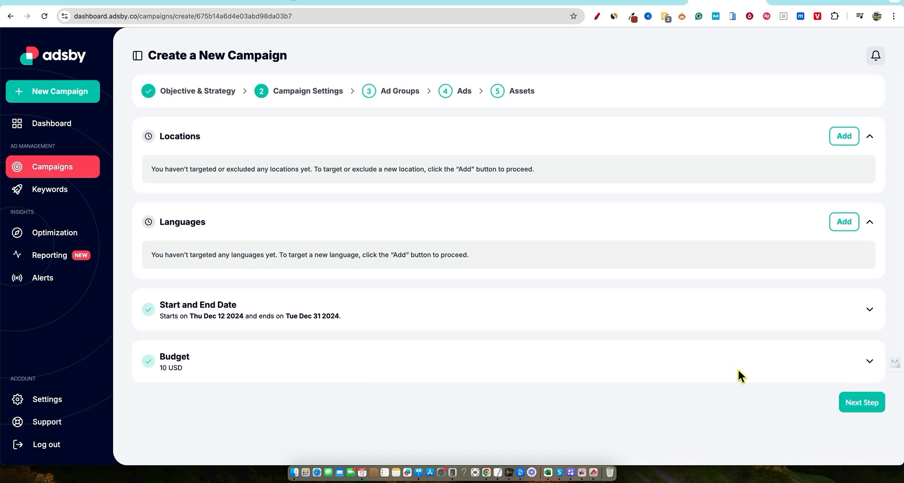
click(859, 403)
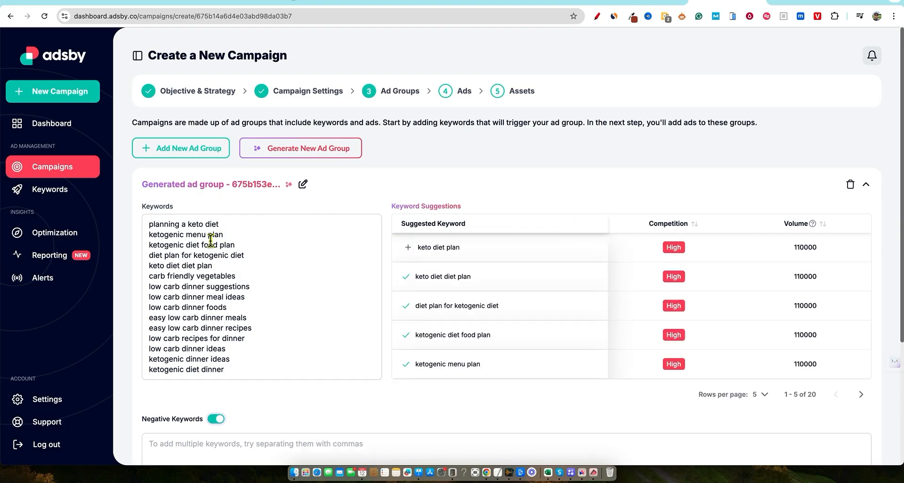
Review the generated ad group's keywords, the keyword suggestions and the negative keywords section.
drag(149, 225, 278, 395)
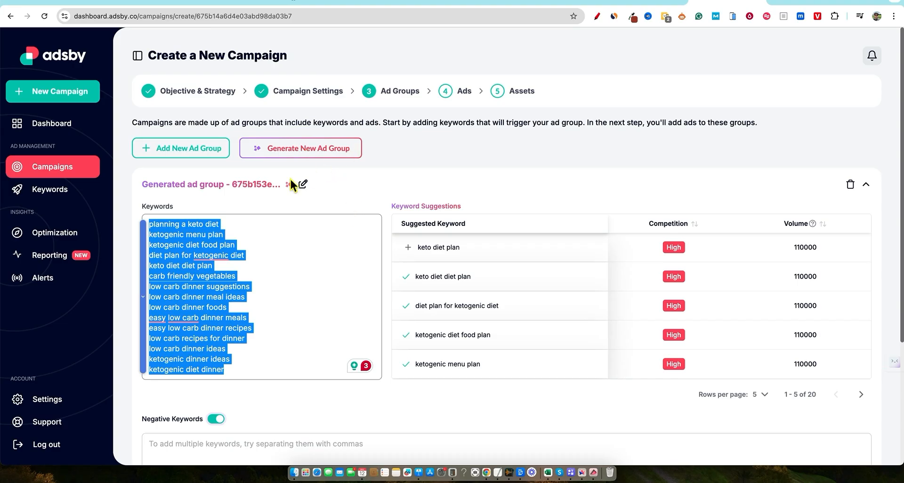
click(445, 158)
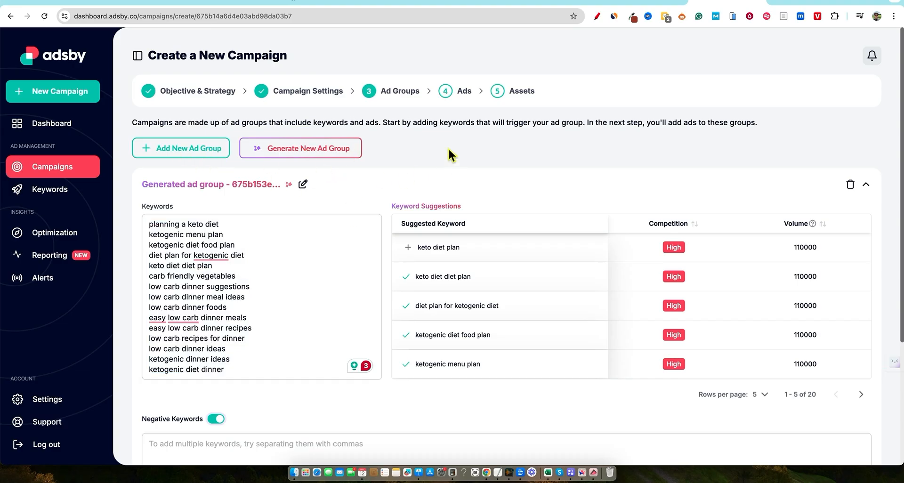
scroll(331, 411, down, 5)
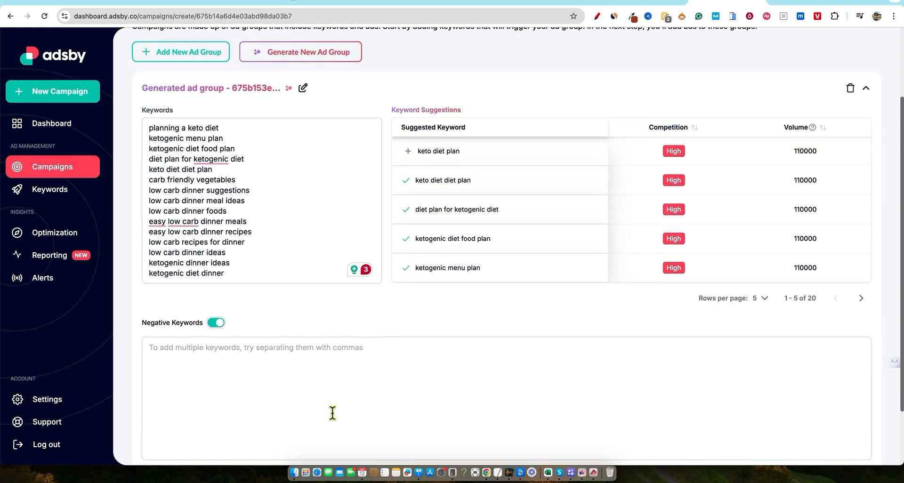
scroll(289, 371, up, 5)
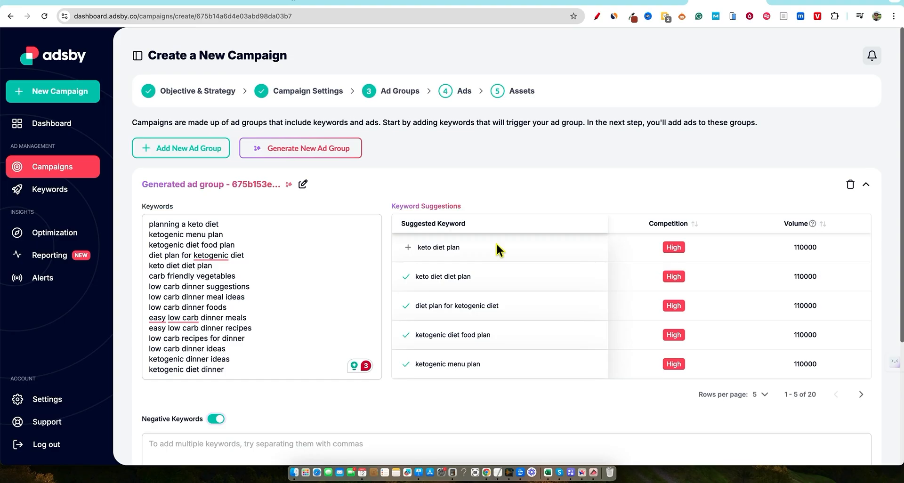
Refresh the keyword suggestions by adding "dfgd" to the end of the ad group's keyword list and removing it again.
scroll(257, 396, down, 1)
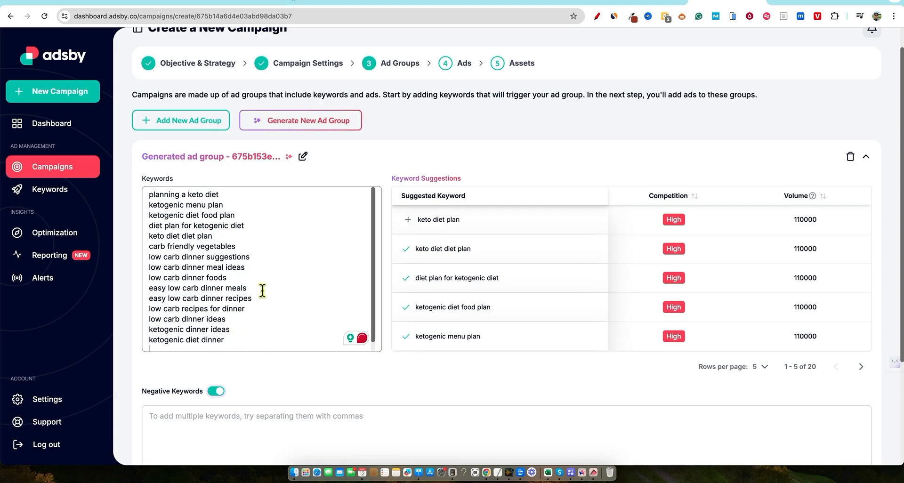
key(Return)
text(dfgd)
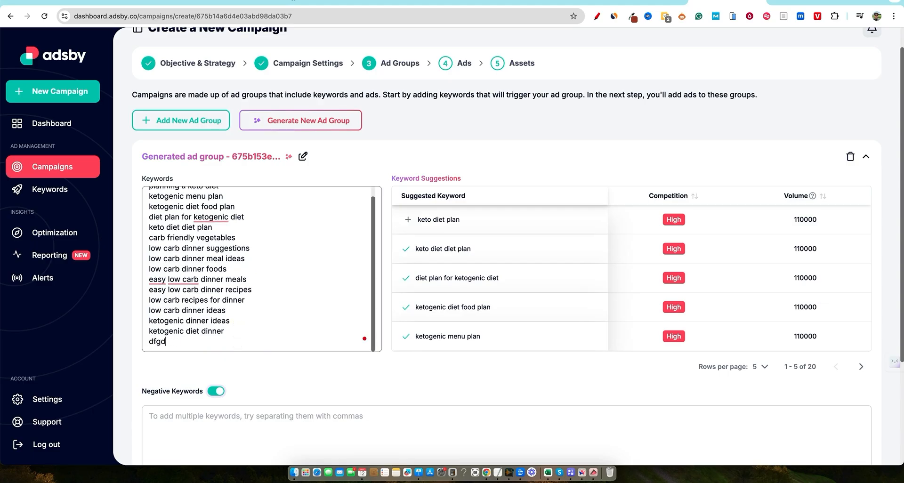
key(BackSpace)
key(BackSpace)
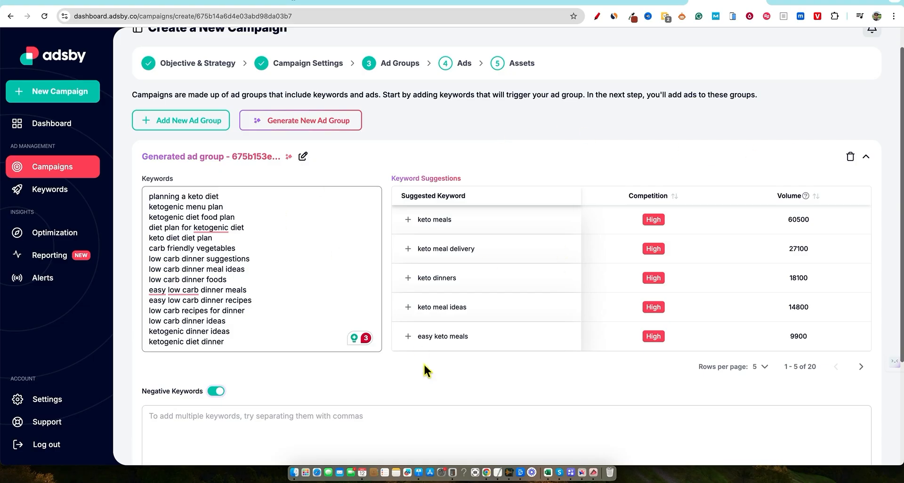
Add the suggested keywords "keto meals", "keto meal delivery", "keto dinners", "keto meal ideas" and "easy keto meals" to the ad group.
scroll(422, 380, down, 2)
scroll(414, 370, up, 3)
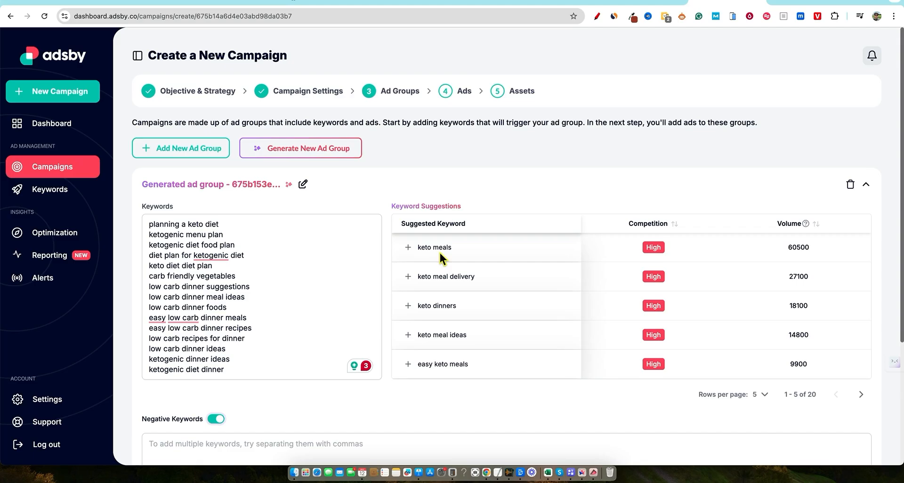
click(416, 252)
click(409, 277)
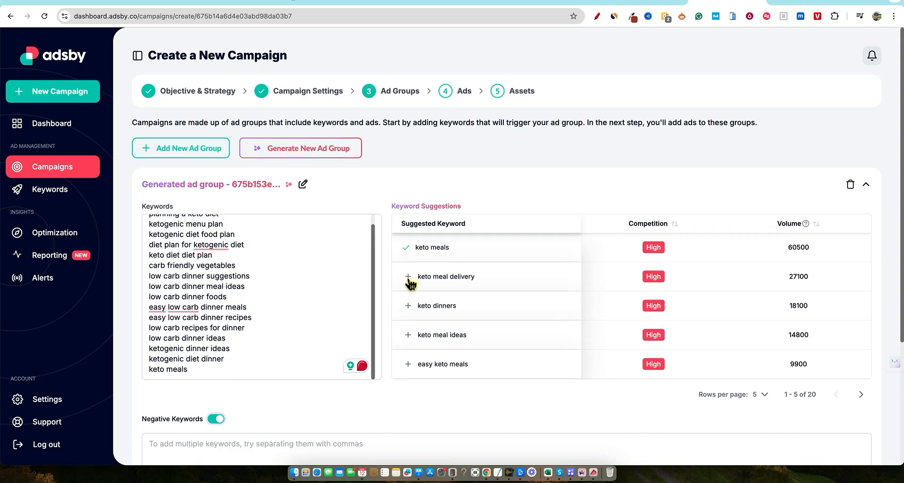
click(409, 306)
click(408, 334)
click(406, 364)
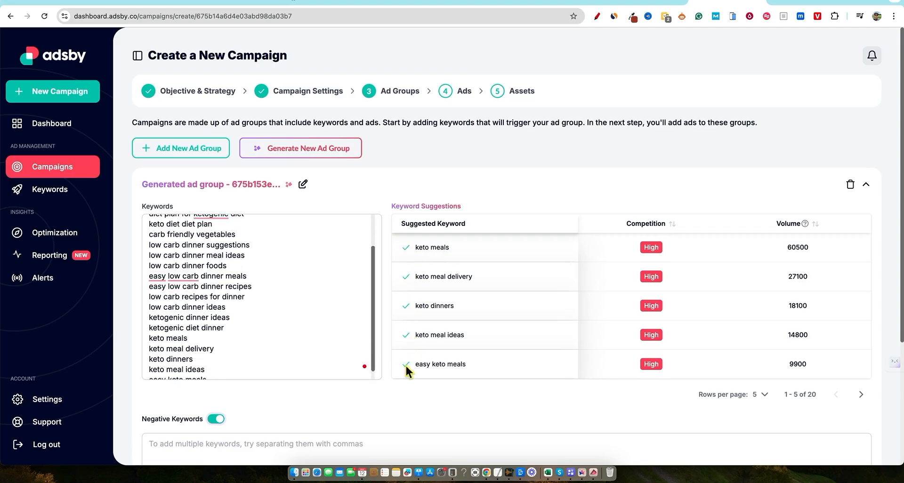
Save the keyword changes made to the generated ad group.
scroll(485, 326, down, 3)
scroll(496, 319, up, 3)
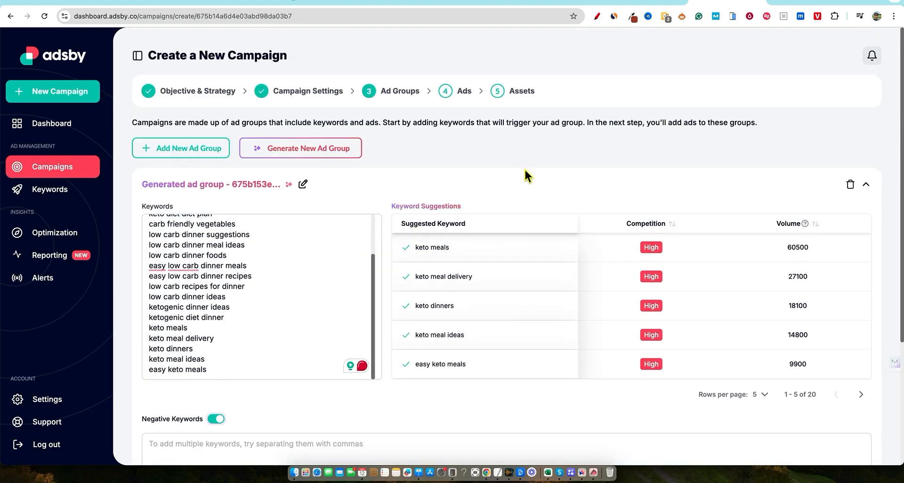
scroll(609, 272, down, 1)
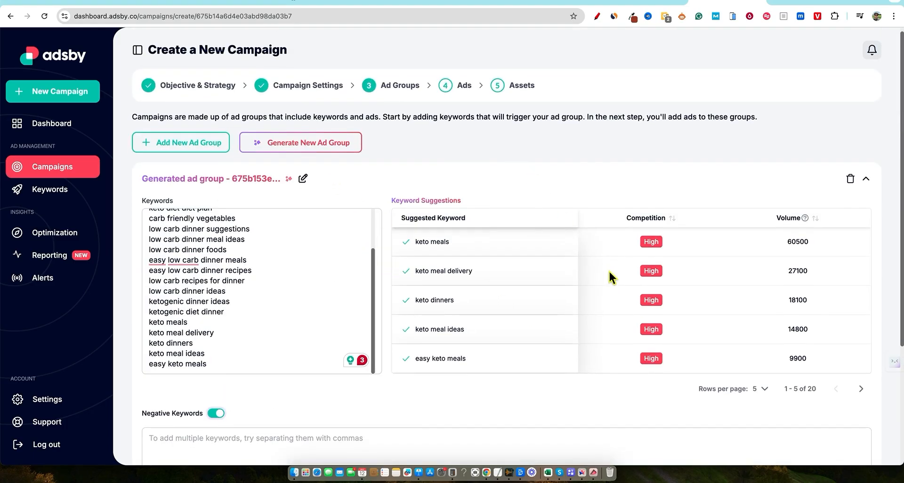
scroll(801, 292, down, 5)
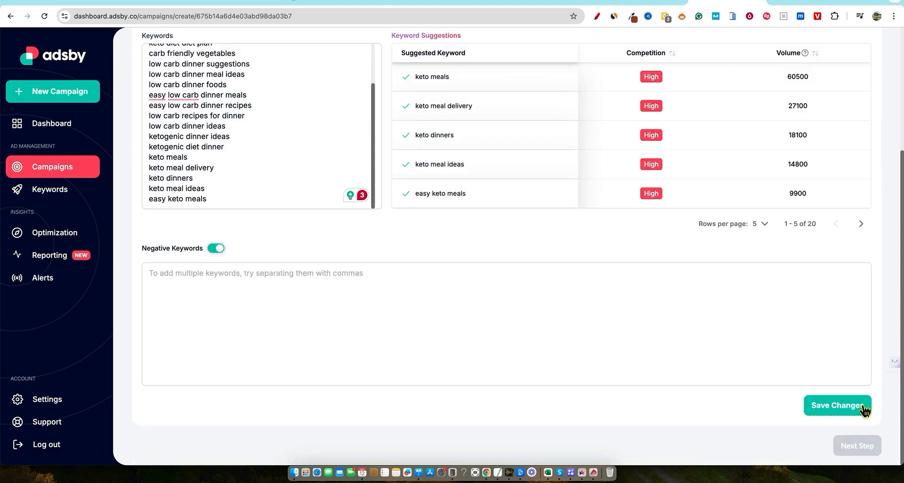
click(865, 410)
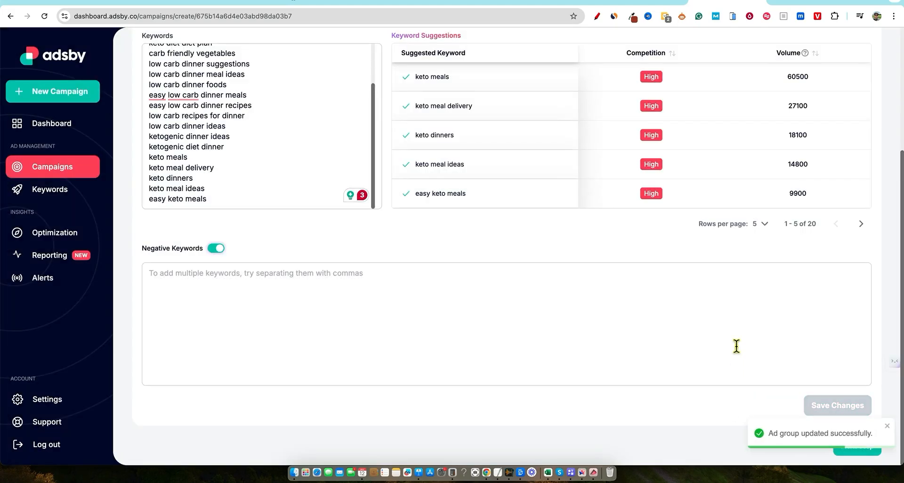
Add the number 1 after "Generated ad group" in the first ad group's name and save it.
scroll(715, 343, up, 5)
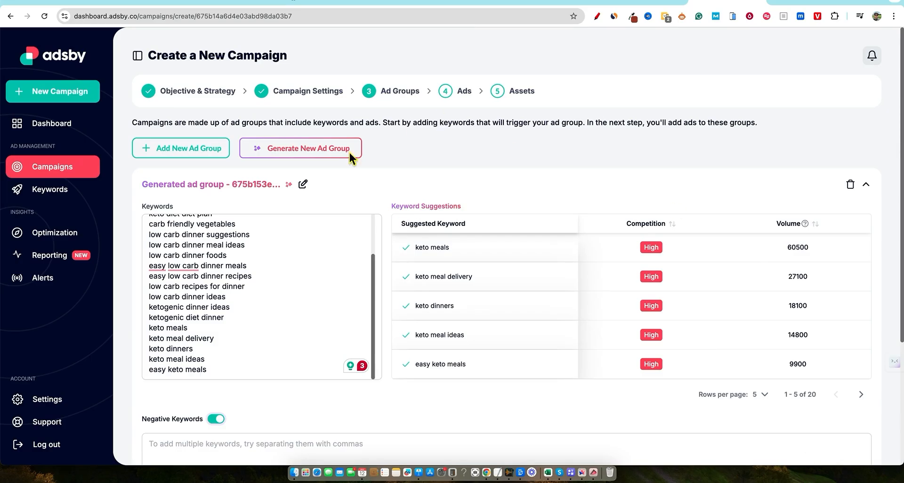
click(302, 185)
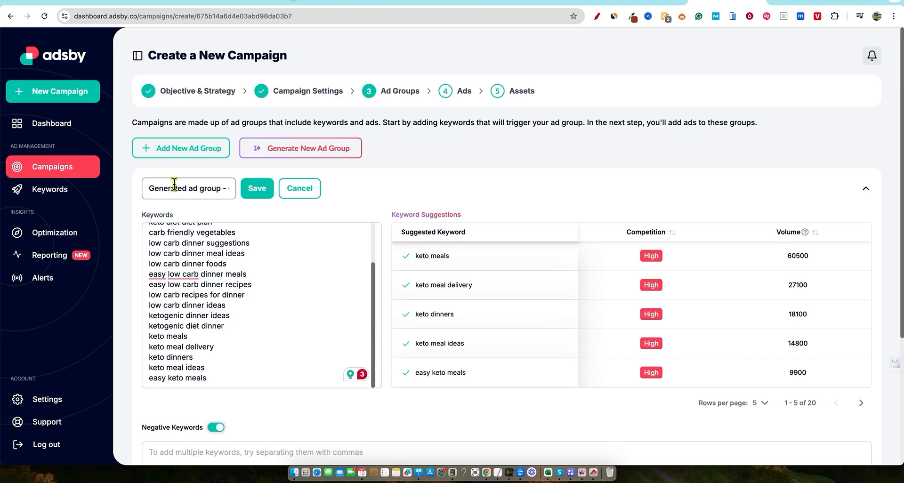
drag(148, 187, 131, 180)
click(147, 190)
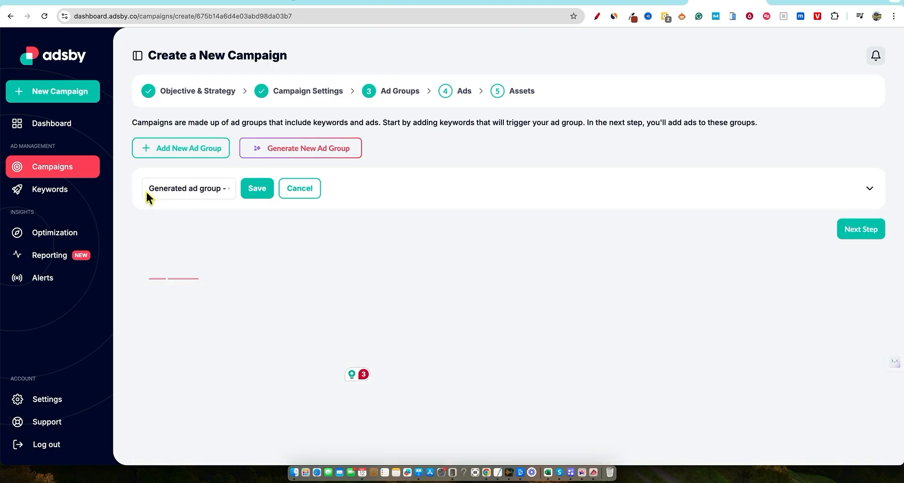
click(149, 189)
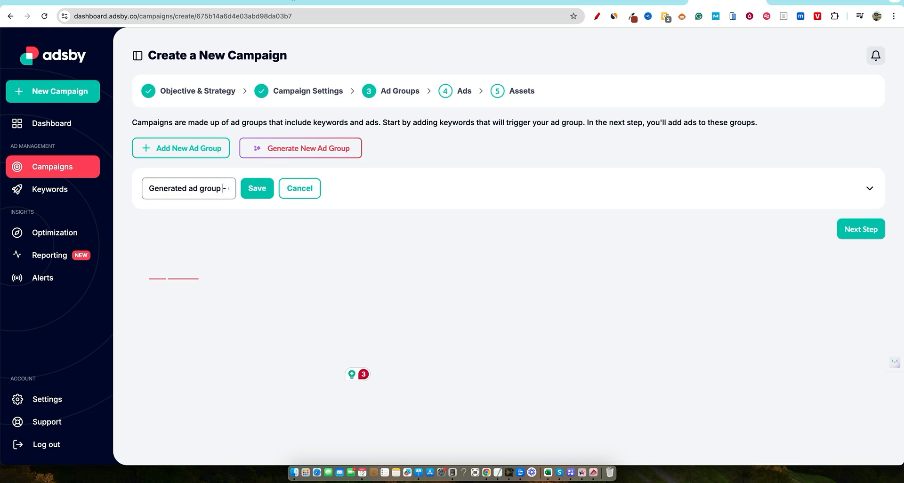
click(252, 188)
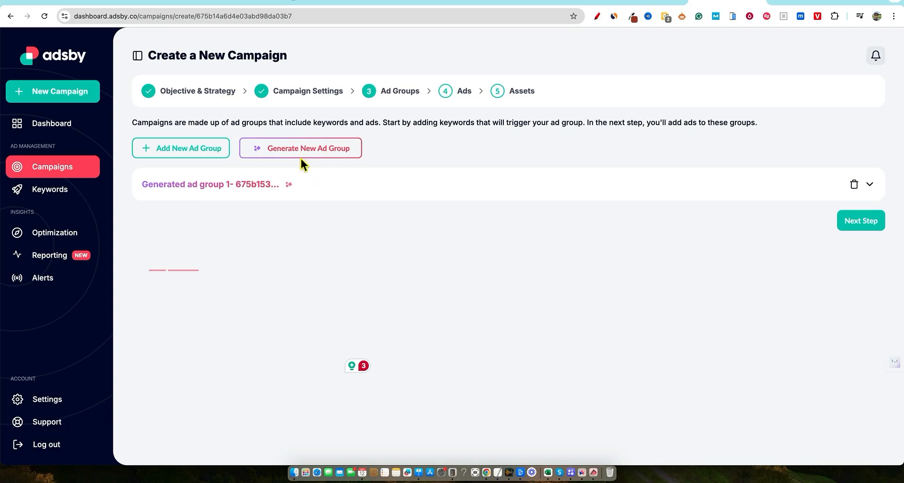
Add a blank ad group manually, look over its keyword and suggestion areas, and collapse it.
click(207, 149)
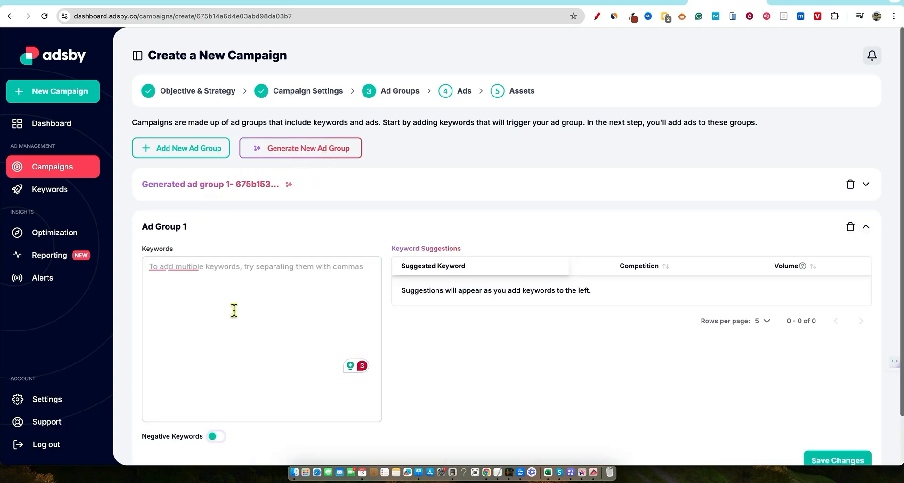
scroll(256, 357, down, 1)
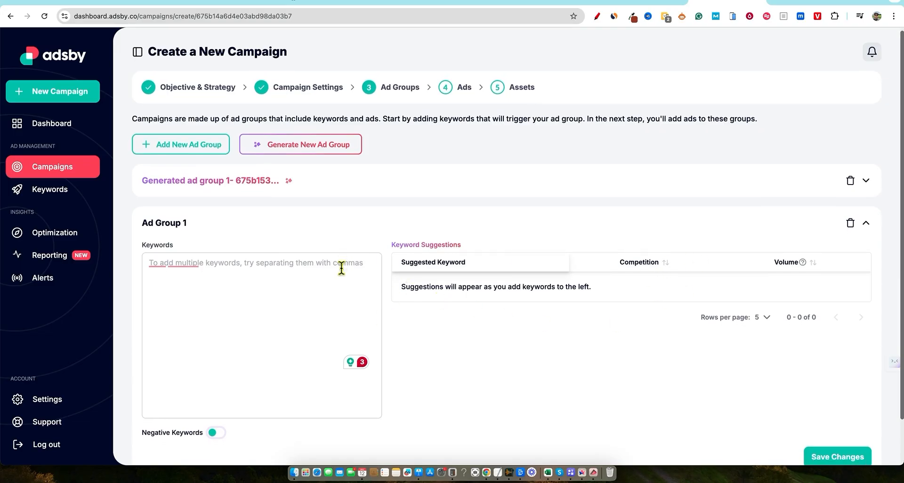
scroll(312, 328, down, 1)
scroll(312, 327, up, 2)
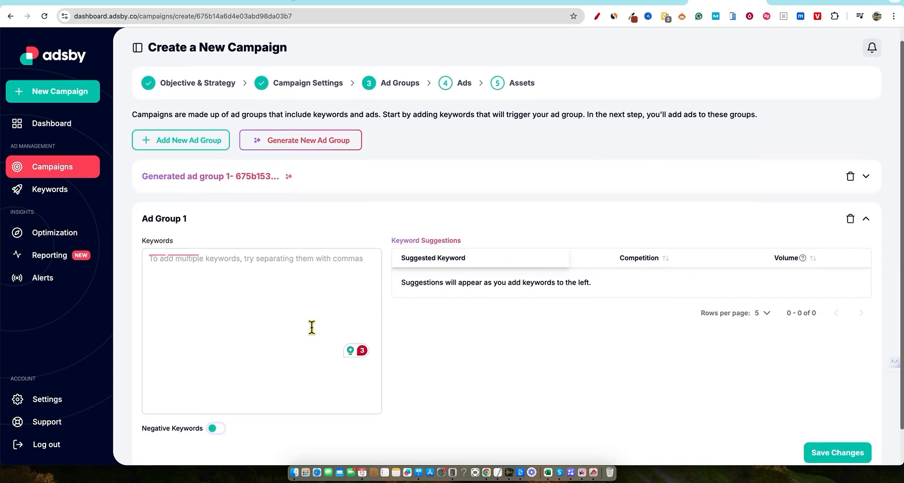
click(332, 223)
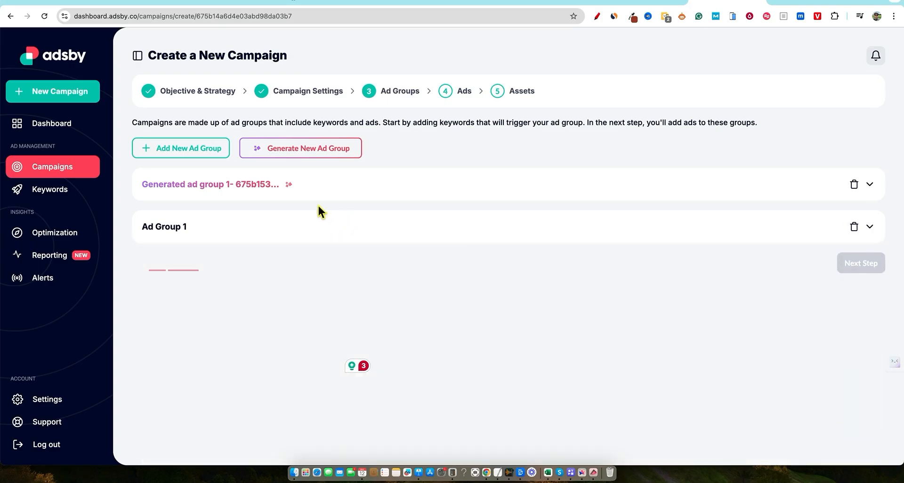
Generate another AI ad group and add the suggested keywords "keto gummies" and "keto diet plan" to it.
click(321, 150)
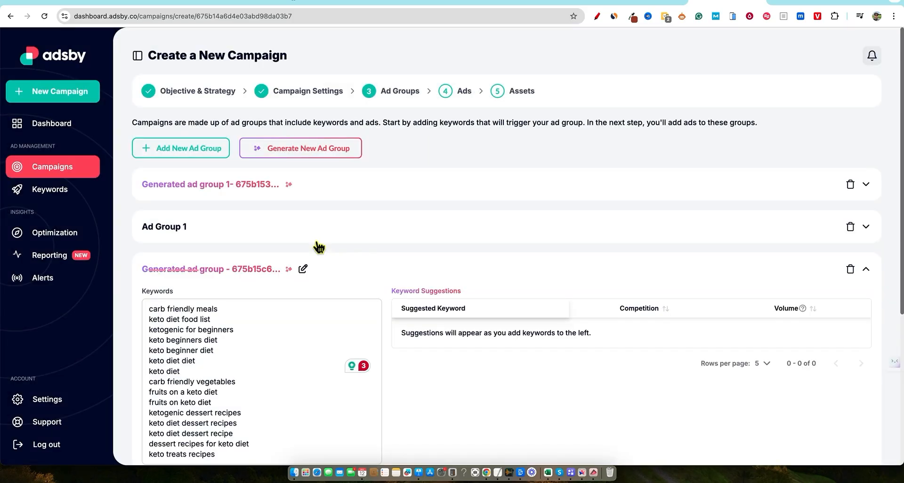
scroll(258, 370, down, 2)
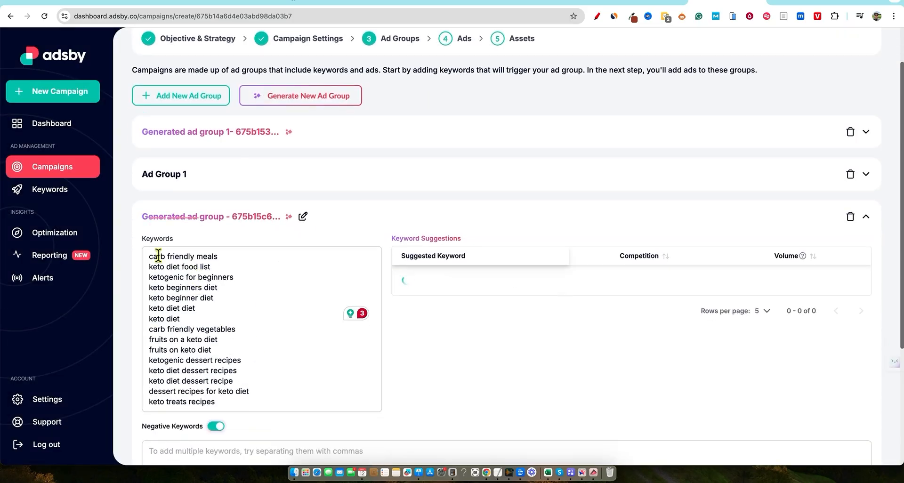
drag(154, 256, 330, 392)
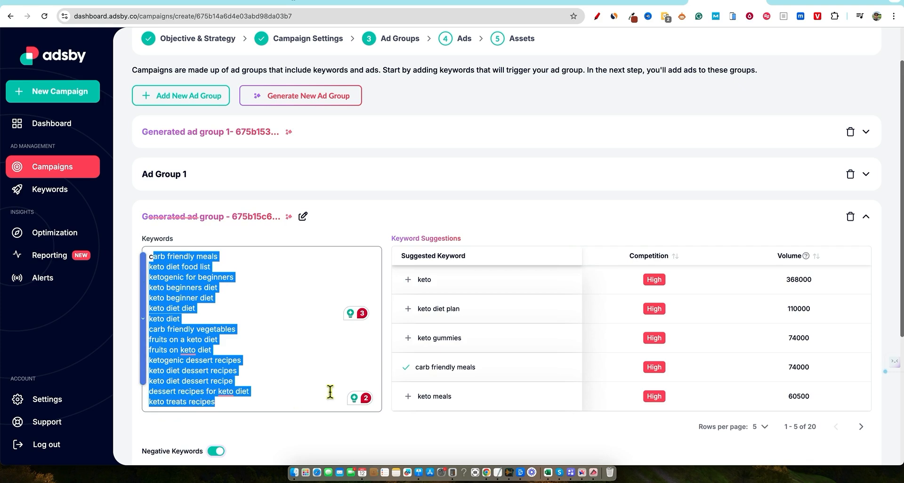
click(408, 338)
click(407, 309)
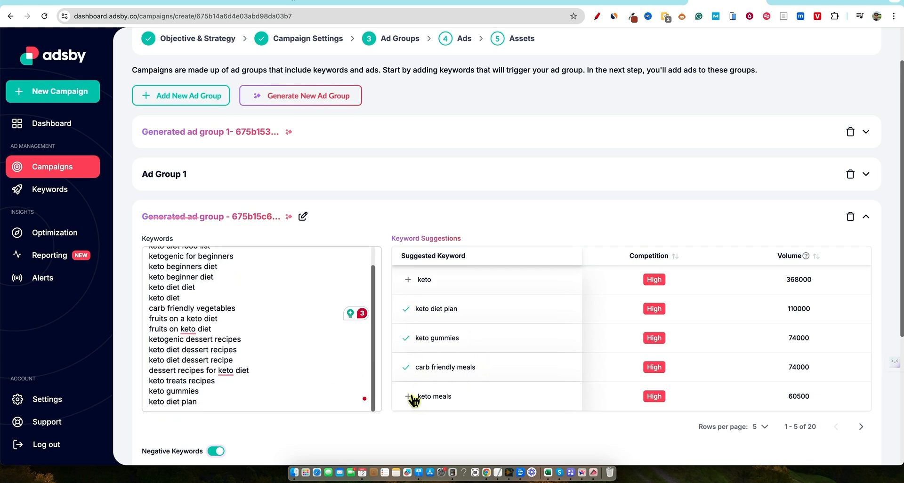
click(504, 187)
Add the number 2 after "Generated ad group" in the newly generated ad group's name and save it.
scroll(311, 253, down, 5)
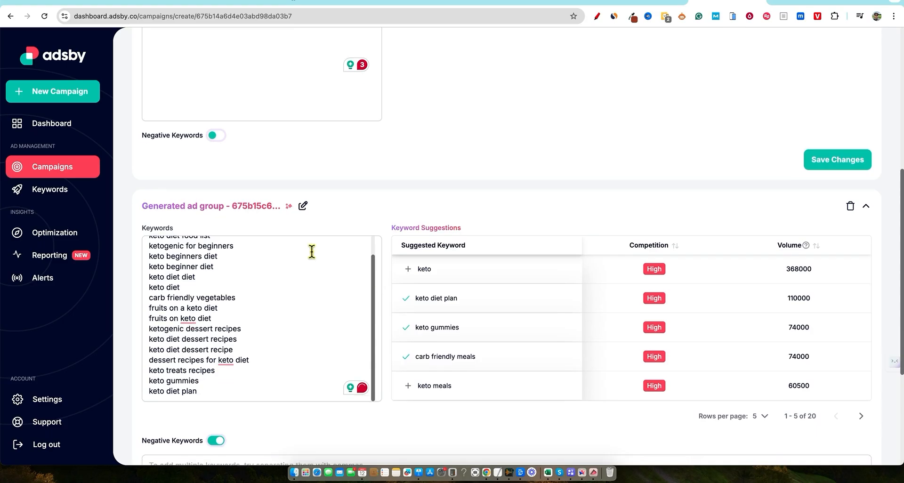
click(303, 209)
click(225, 213)
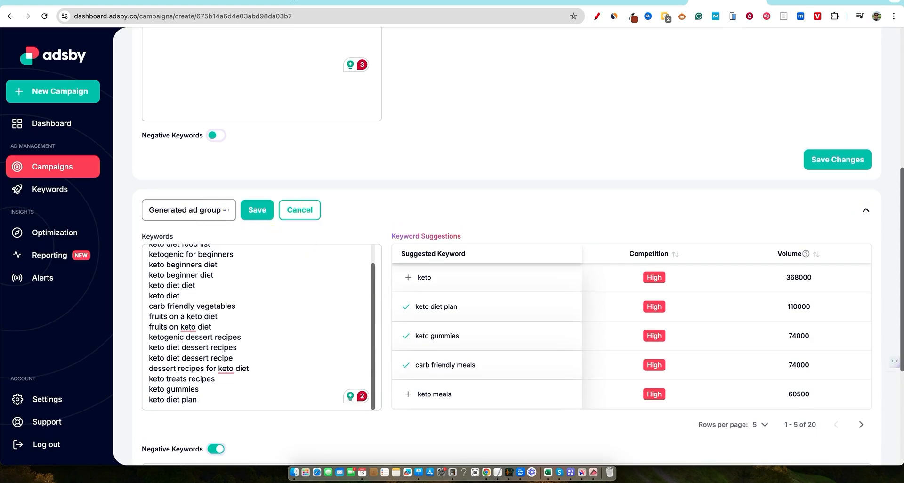
click(257, 211)
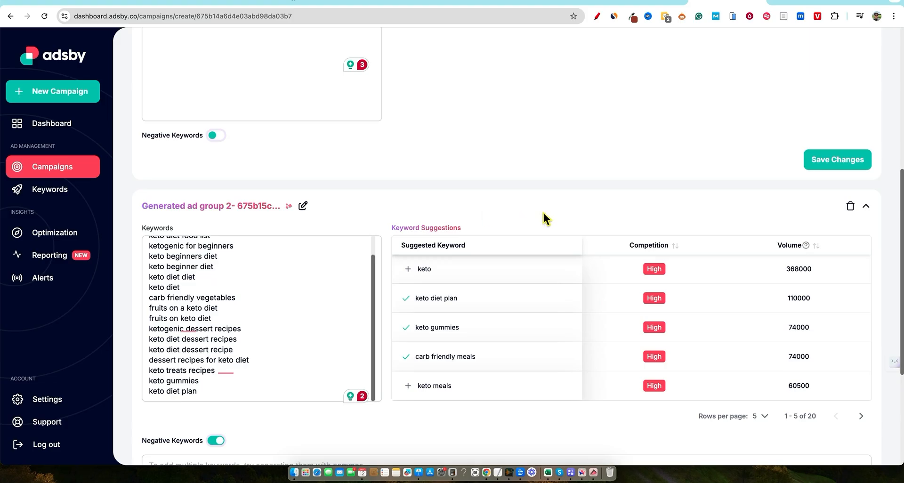
Save the keyword changes of Generated ad group 2.
scroll(589, 211, up, 5)
scroll(799, 288, down, 9)
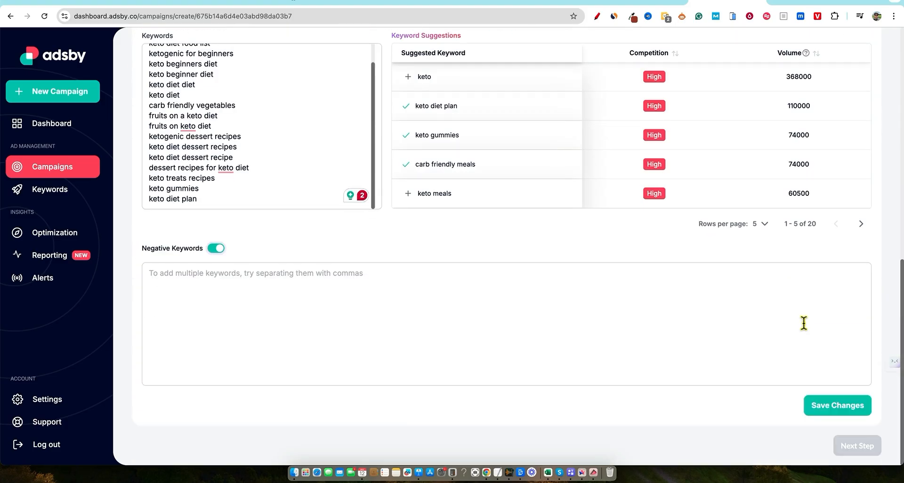
click(831, 414)
Try to save the empty Ad Group 1 and delete it from the campaign.
scroll(658, 300, up, 10)
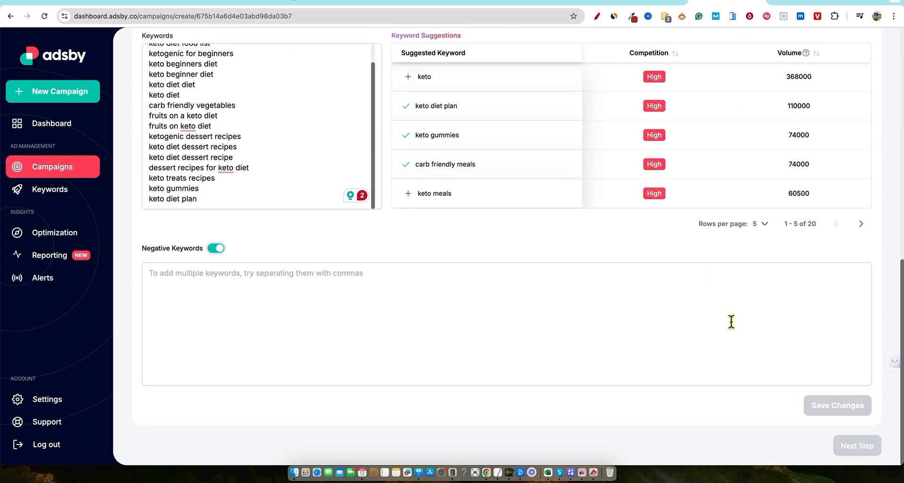
scroll(732, 322, up, 5)
click(833, 193)
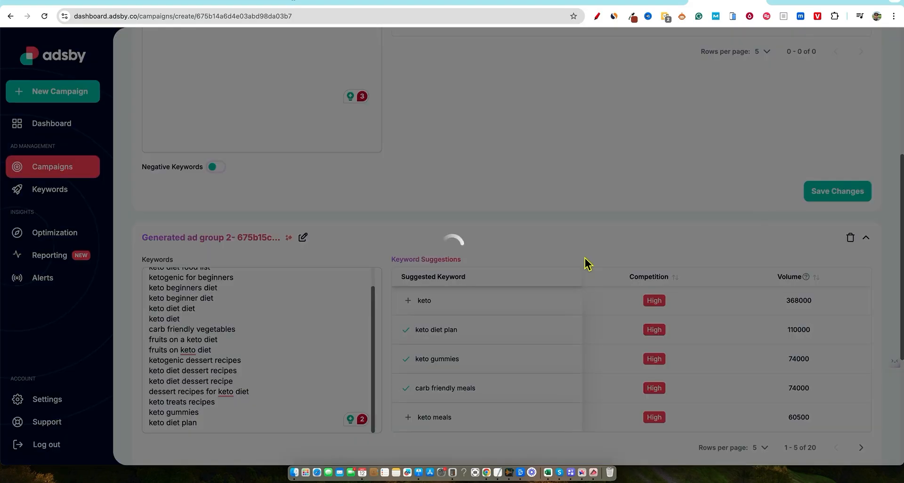
scroll(584, 258, up, 4)
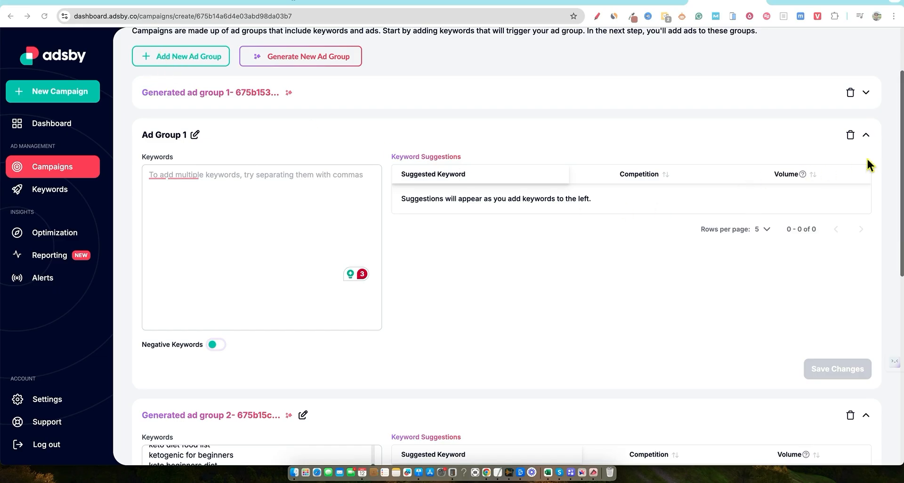
click(851, 135)
click(454, 307)
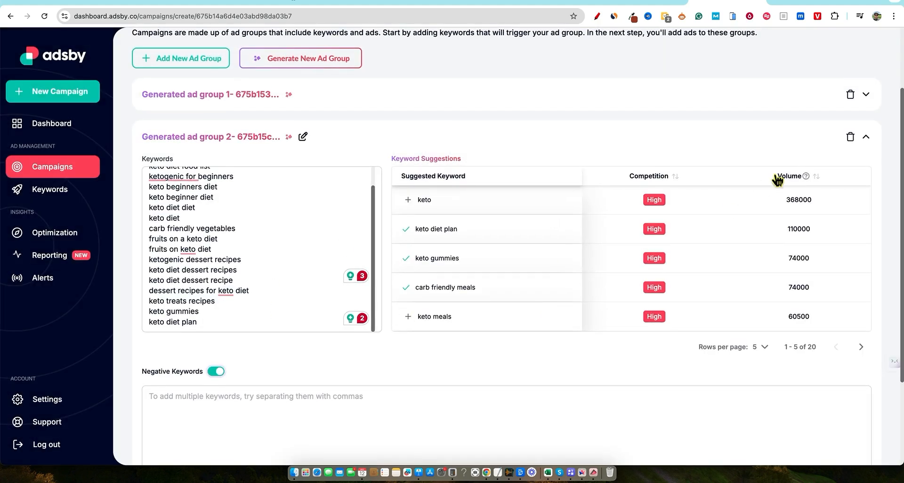
Check the keywords of Generated ad group 1 and proceed to the Ads stage.
click(867, 94)
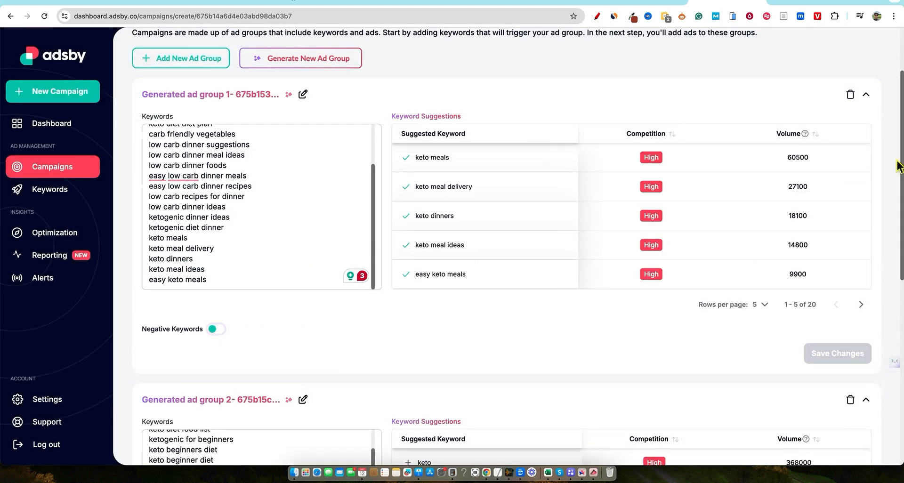
click(867, 95)
click(867, 95)
click(867, 97)
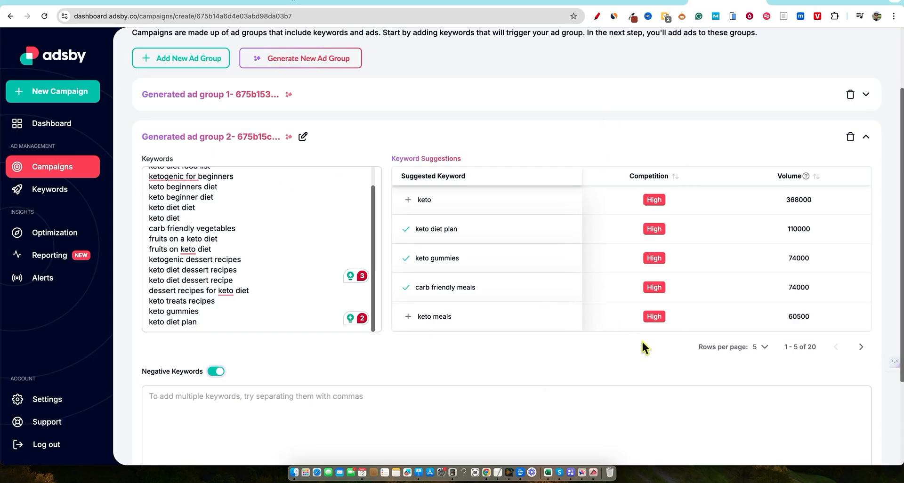
scroll(501, 351, down, 1)
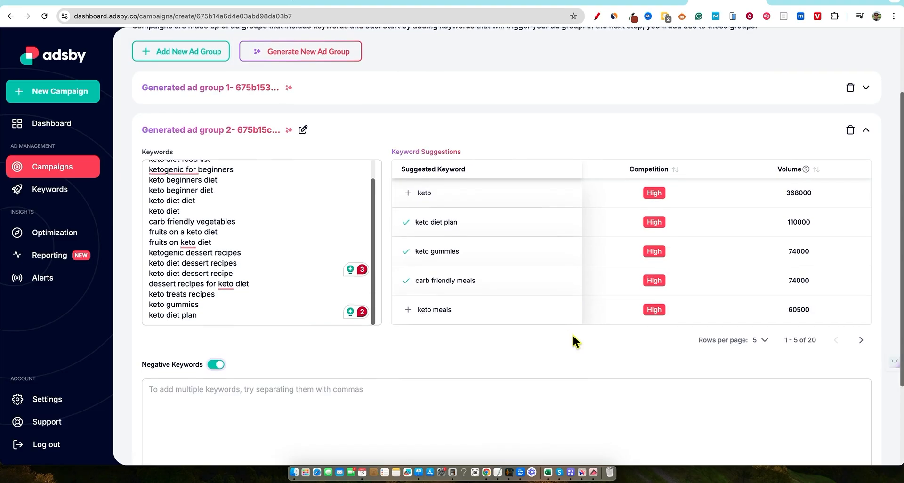
scroll(616, 301, down, 5)
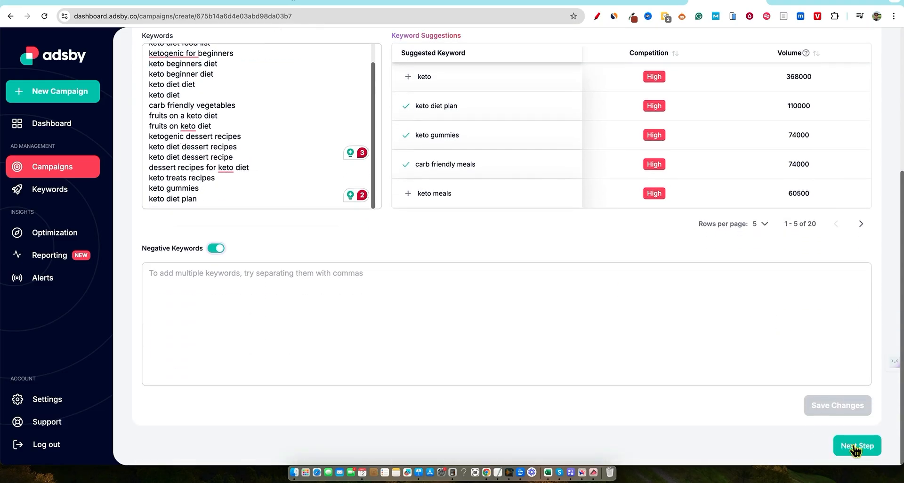
click(856, 447)
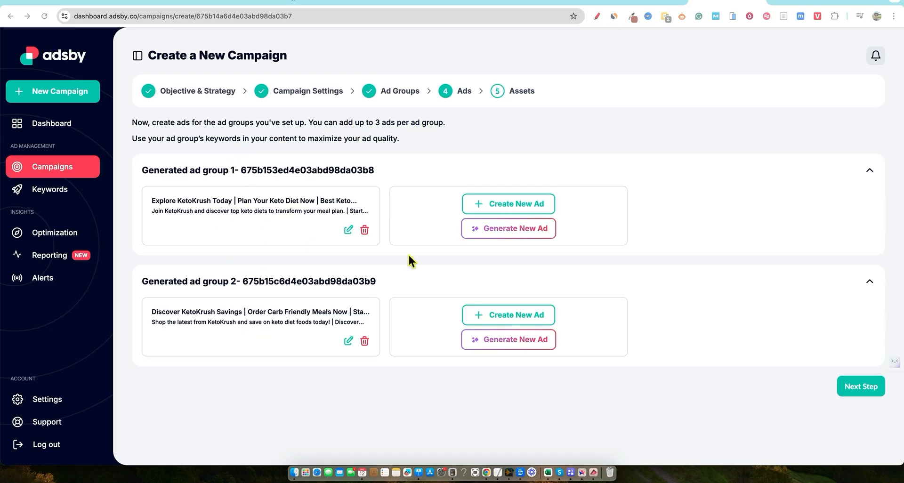
Generate two additional AI ads for each of the two ad groups and proceed to the Assets stage.
click(523, 235)
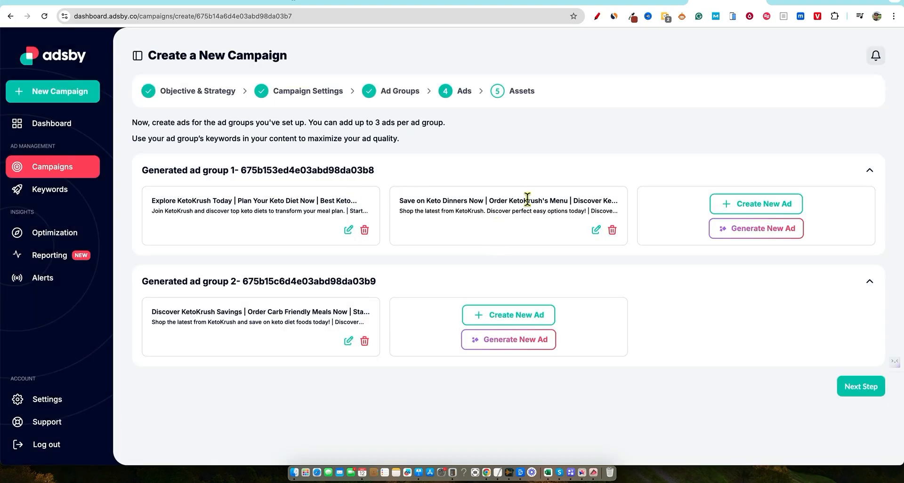
click(772, 233)
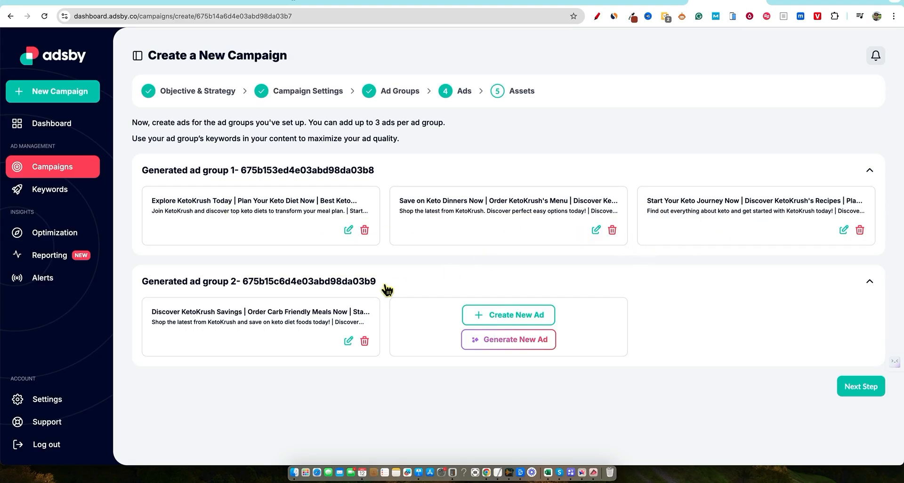
click(501, 341)
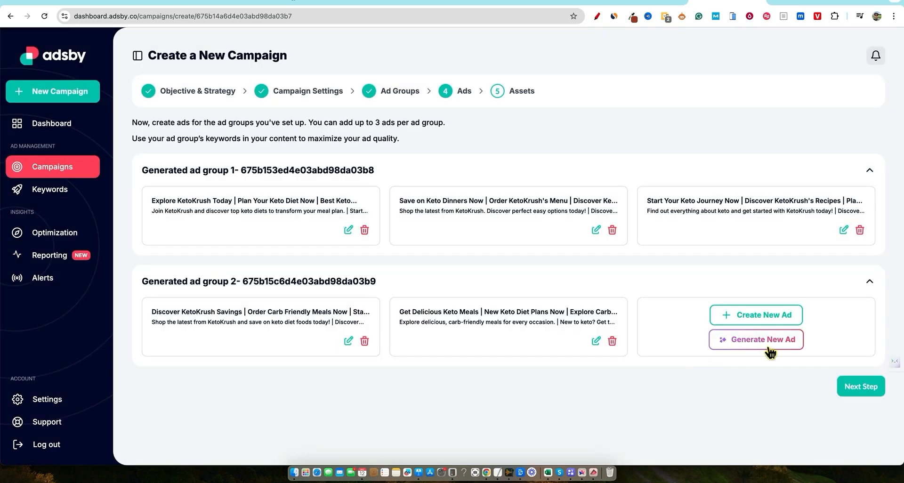
click(770, 346)
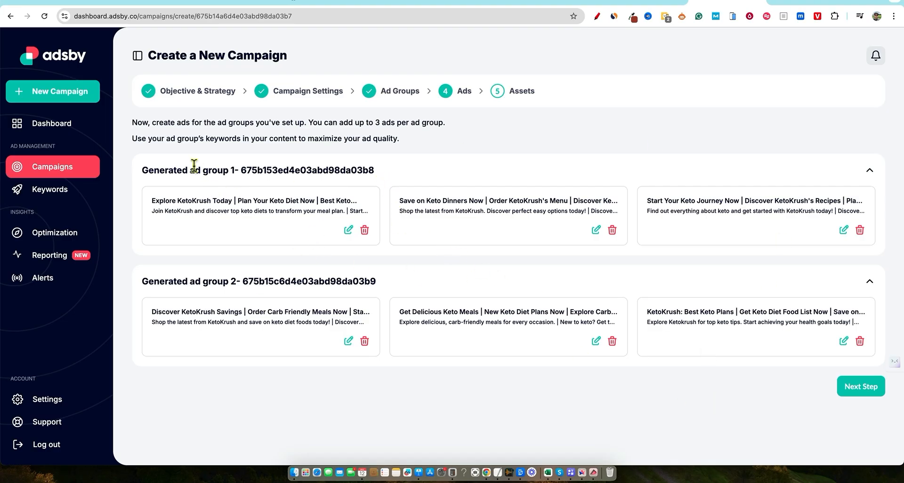
click(871, 389)
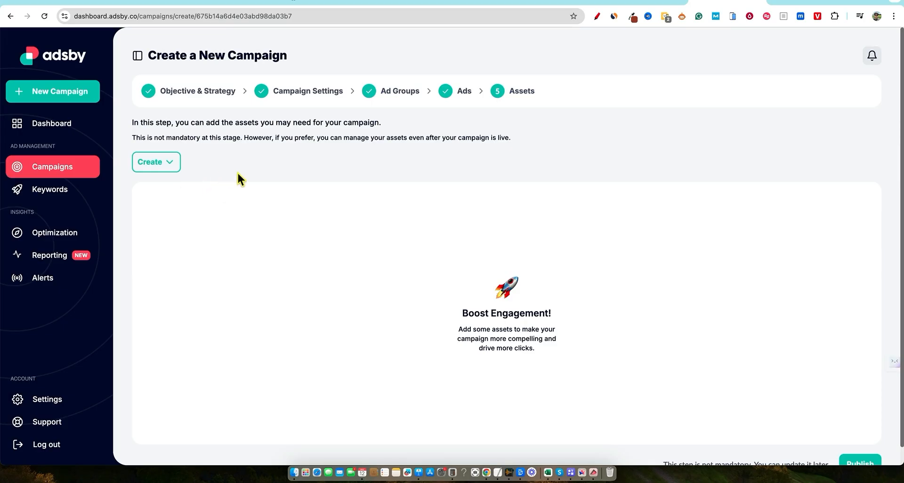
Look through the asset types that can be created for the campaign.
click(169, 166)
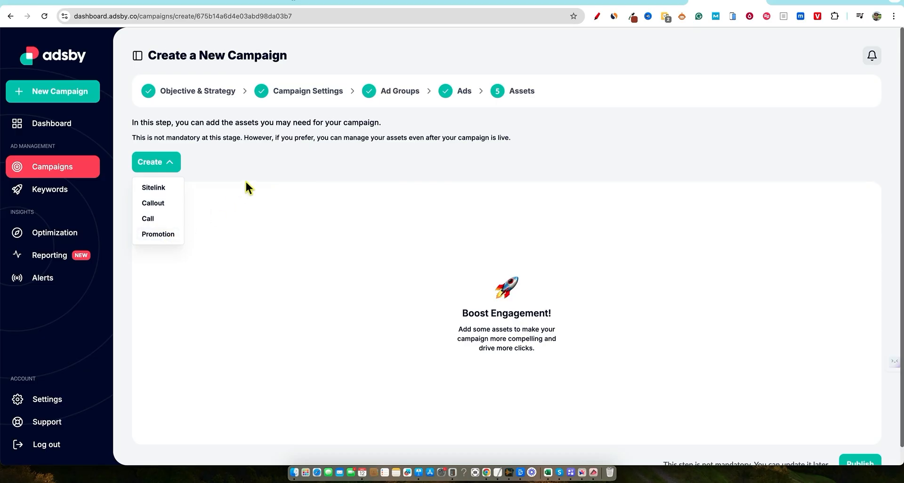
click(271, 160)
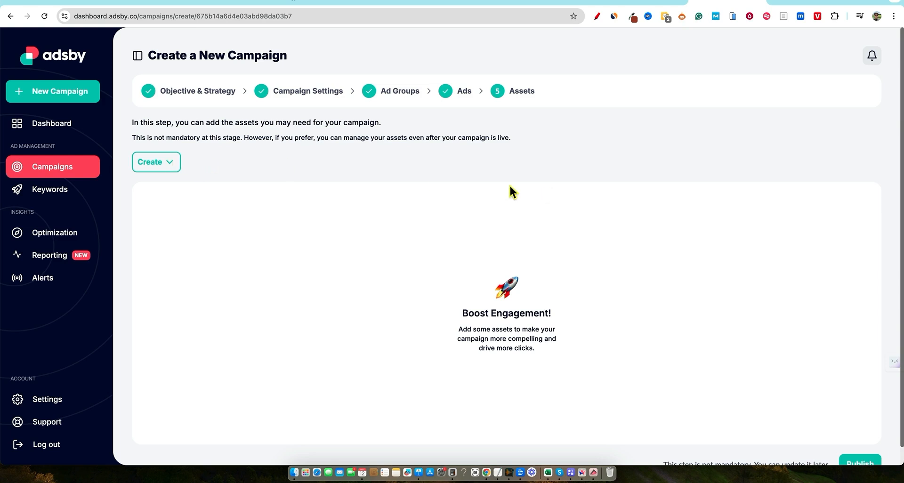
scroll(381, 262, down, 1)
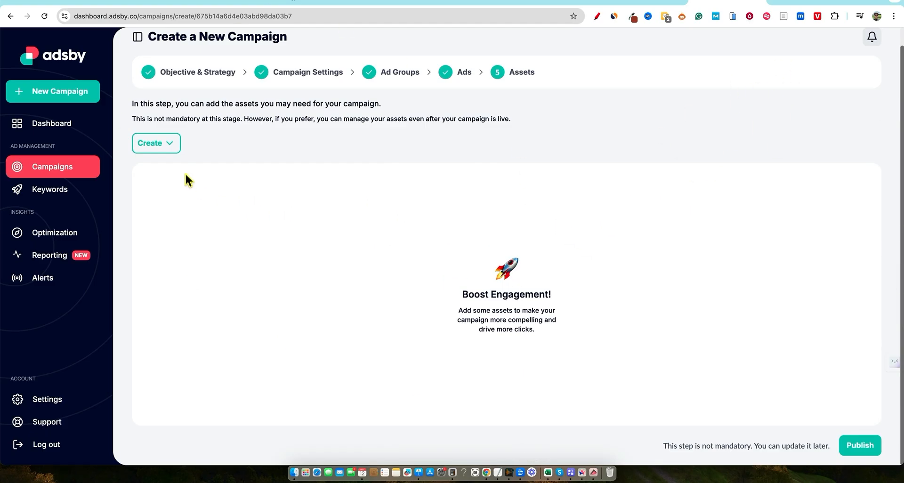
Create a callout asset with the text "Get our FREE Keto Recipe" and save it.
click(171, 148)
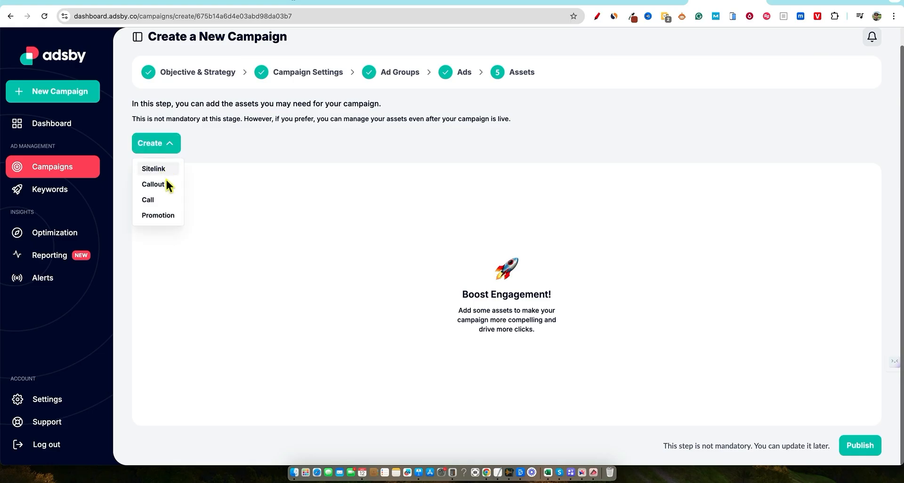
click(162, 184)
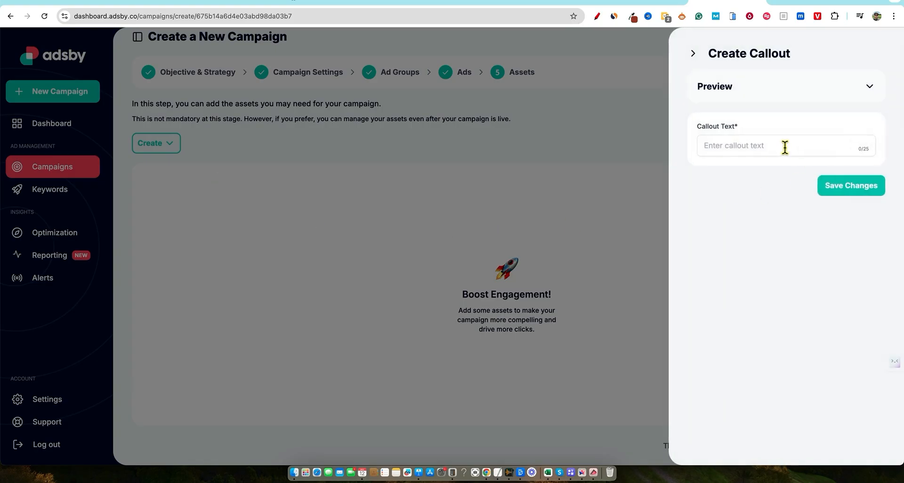
click(753, 146)
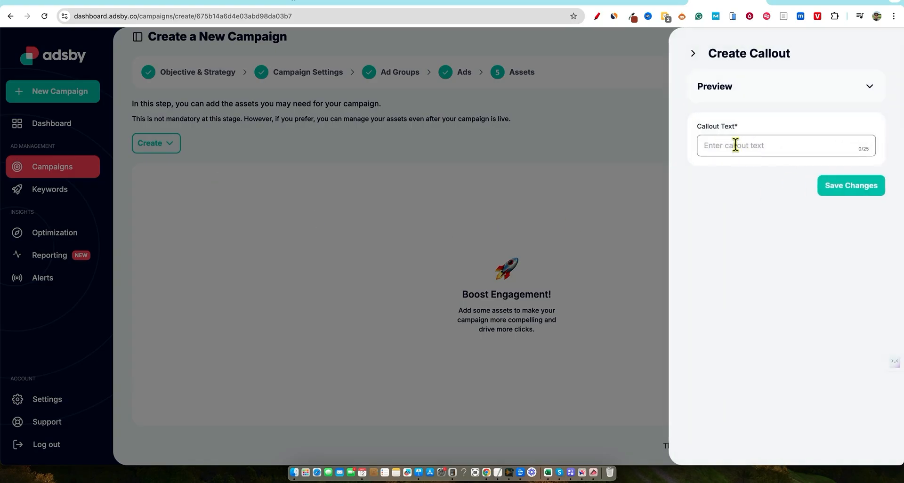
text(Get ou)
text(r Keto Re)
key(BackSpace)
key(BackSpace)
key(BackSpace)
key(BackSpace)
text(FREE KETO)
key(BackSpace)
key(BackSpace)
key(BackSpace)
key(BackSpace)
text(eto Recipe)
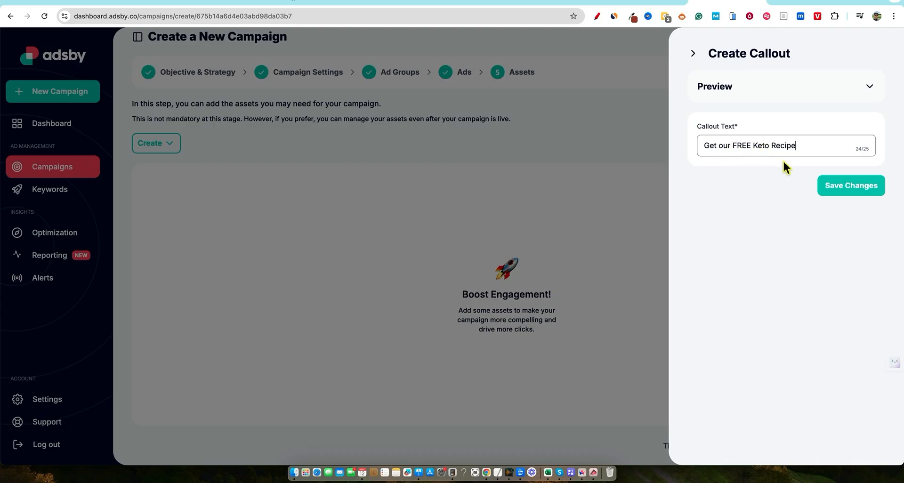
click(838, 186)
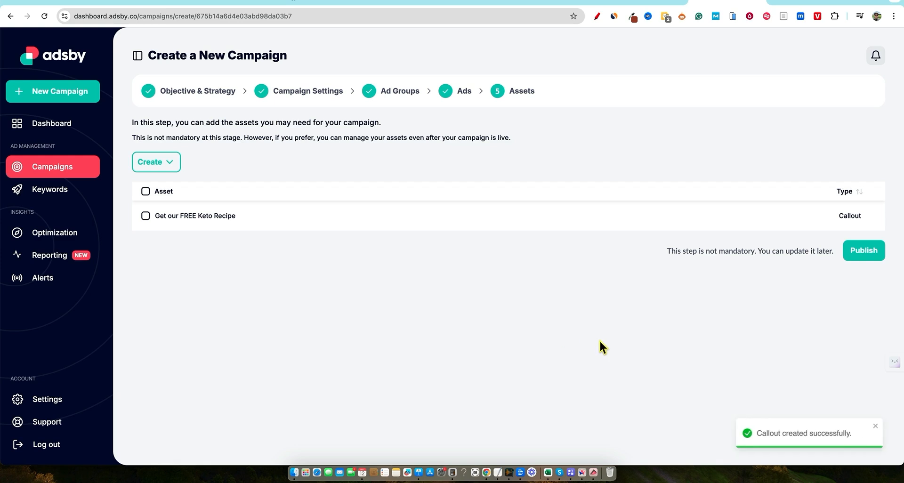
click(146, 217)
click(146, 246)
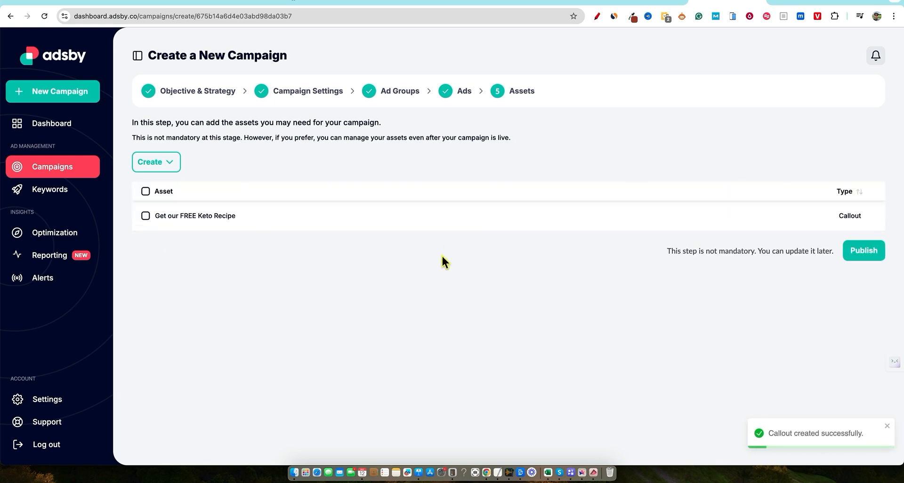
Publish the campaign under the name "My Adsby Campaign 1 -keto".
click(851, 254)
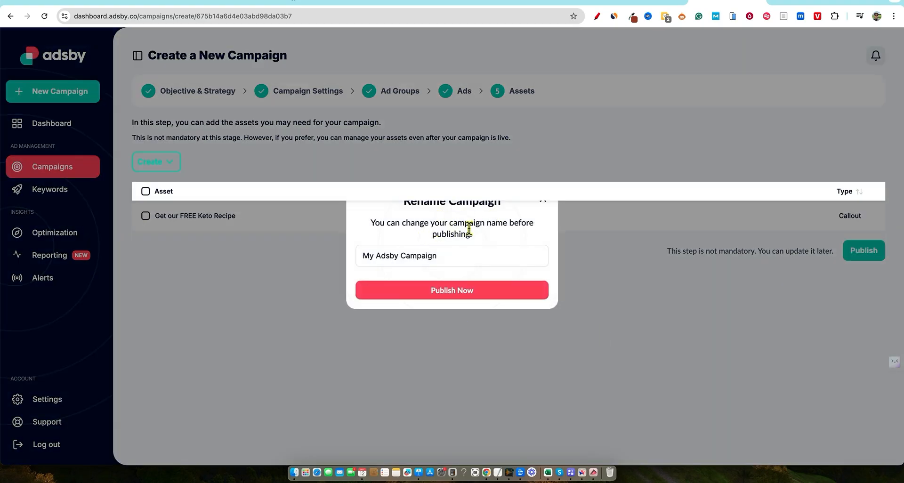
drag(447, 256, 363, 255)
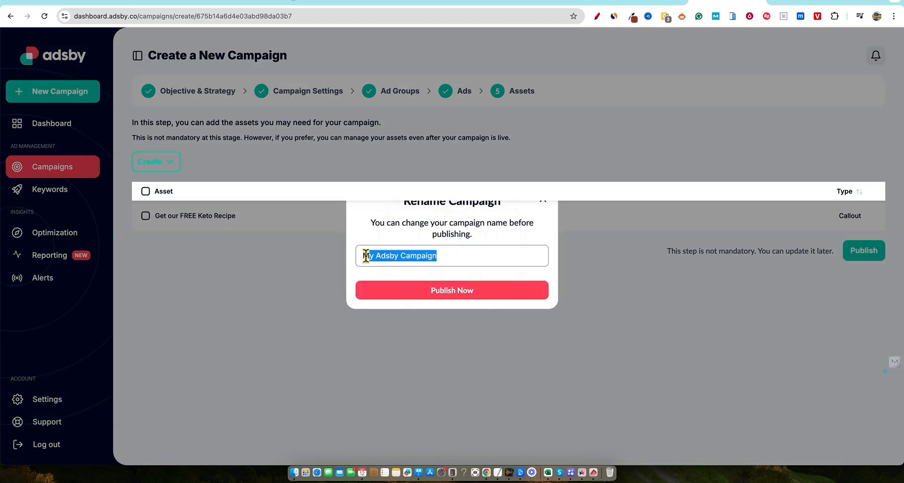
click(448, 255)
text(1 -keto)
click(448, 294)
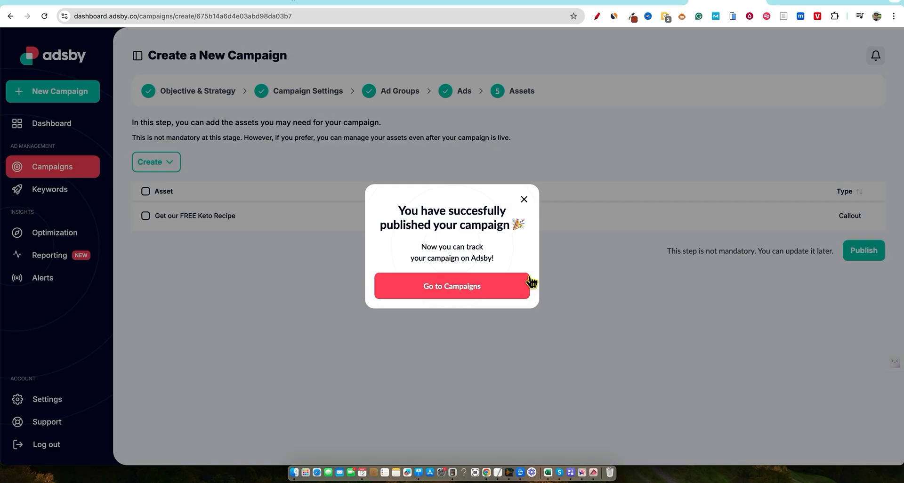
Check the published campaign's metrics in the campaigns list and return to the dashboard.
click(480, 295)
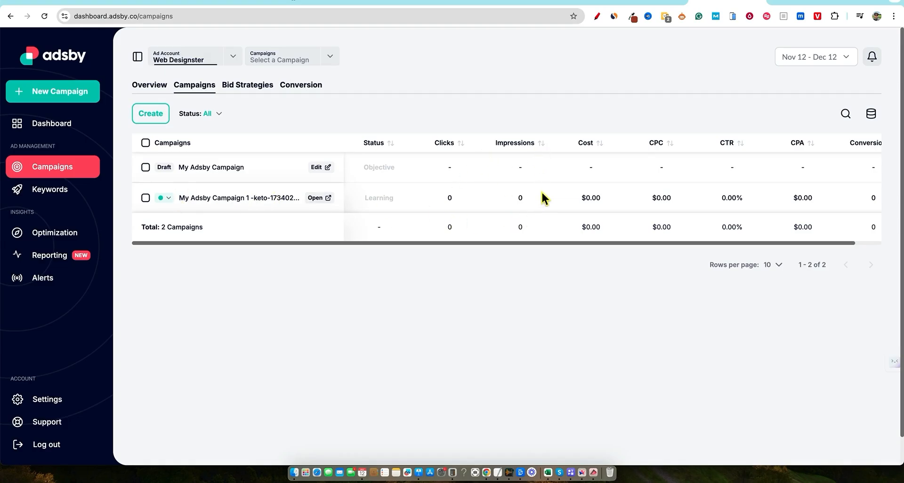
mouse_move(786, 242)
mouse_down()
mouse_move(843, 239)
mouse_move(719, 240)
mouse_move(829, 236)
mouse_move(776, 249)
mouse_up()
click(66, 124)
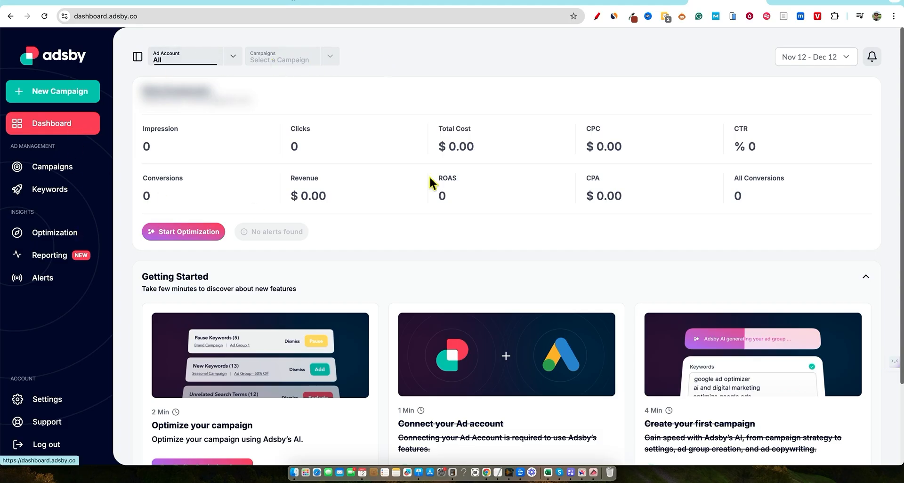
Switch to the AppSumo product page and review Adsby's three license tiers and company details.
click(643, 2)
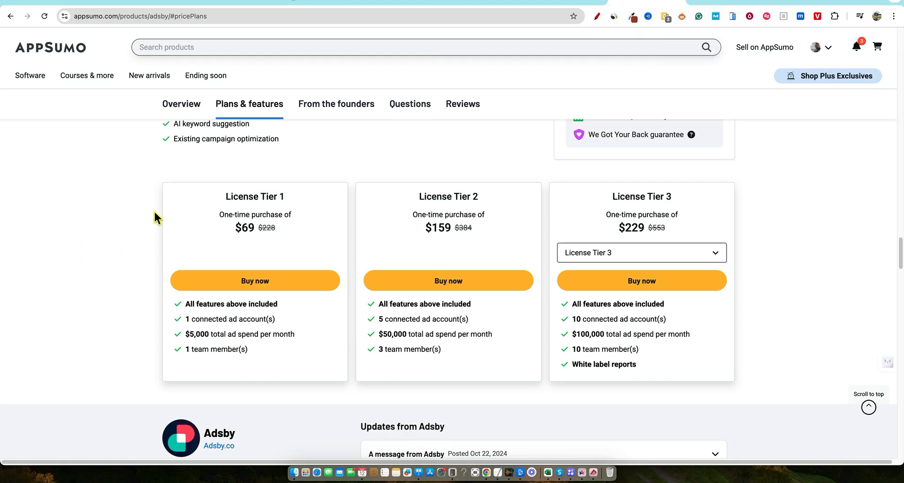
scroll(154, 212, down, 1)
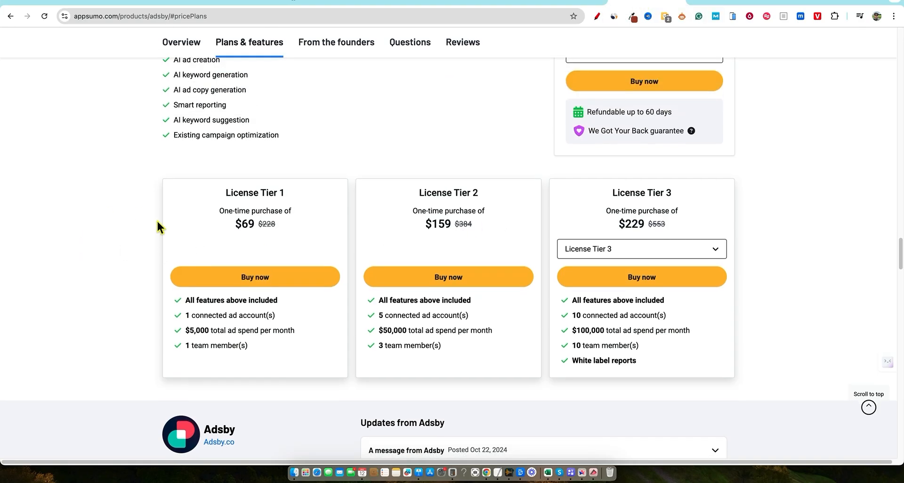
drag(205, 429, 233, 427)
click(246, 430)
scroll(278, 398, down, 1)
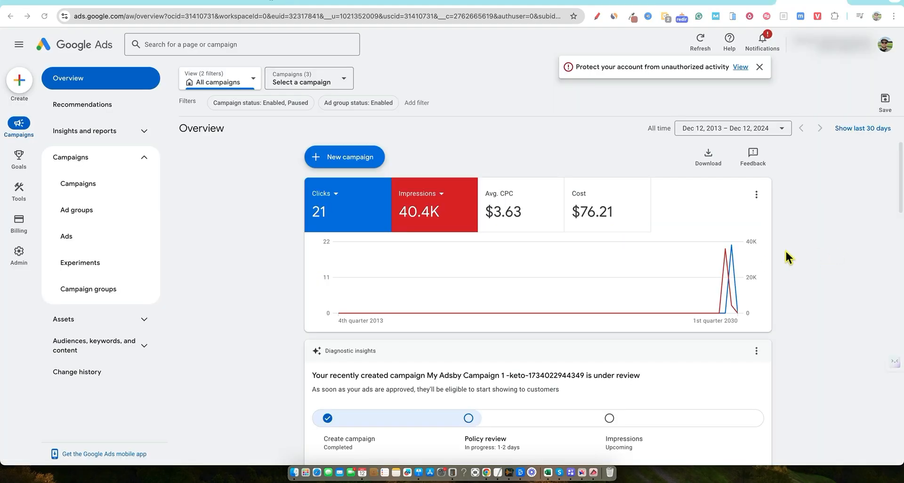
In the Google Ads overview, dismiss the account protection notice and examine the performance chart and the new campaign's diagnostic insights.
scroll(788, 252, down, 1)
scroll(788, 251, down, 1)
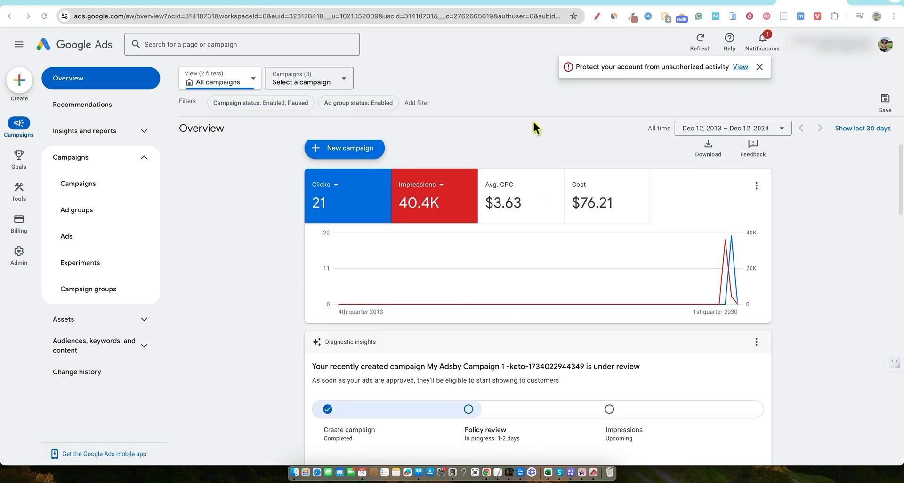
click(759, 67)
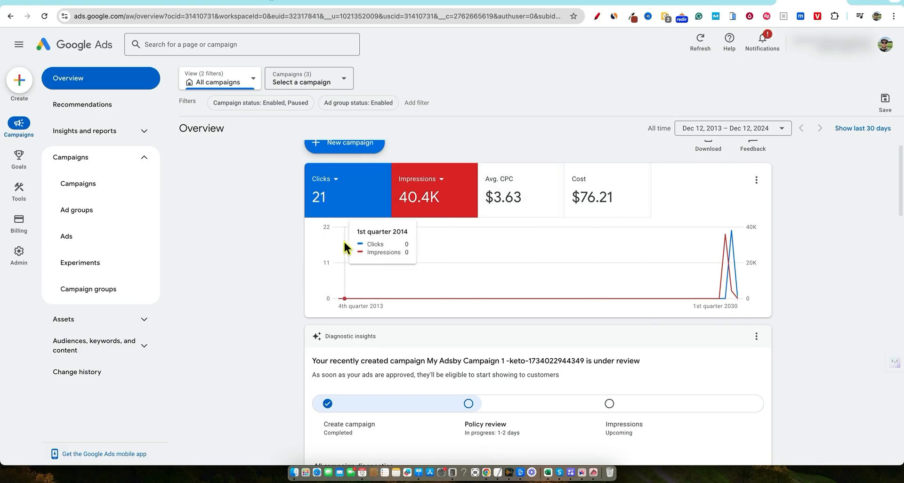
scroll(256, 262, down, 3)
scroll(231, 255, down, 2)
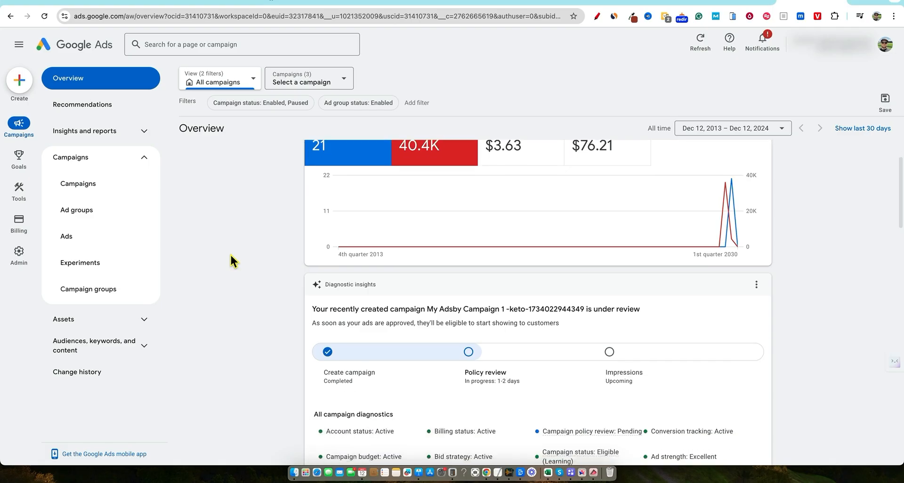
scroll(230, 255, up, 3)
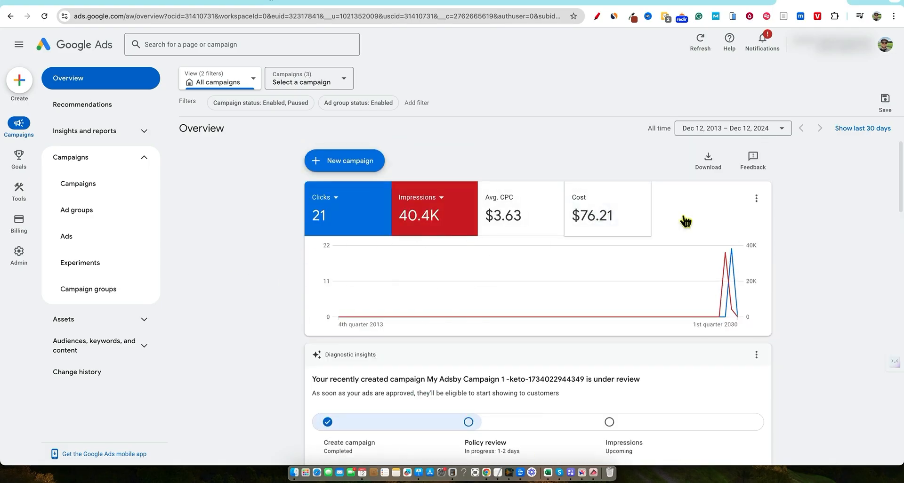
scroll(254, 263, down, 5)
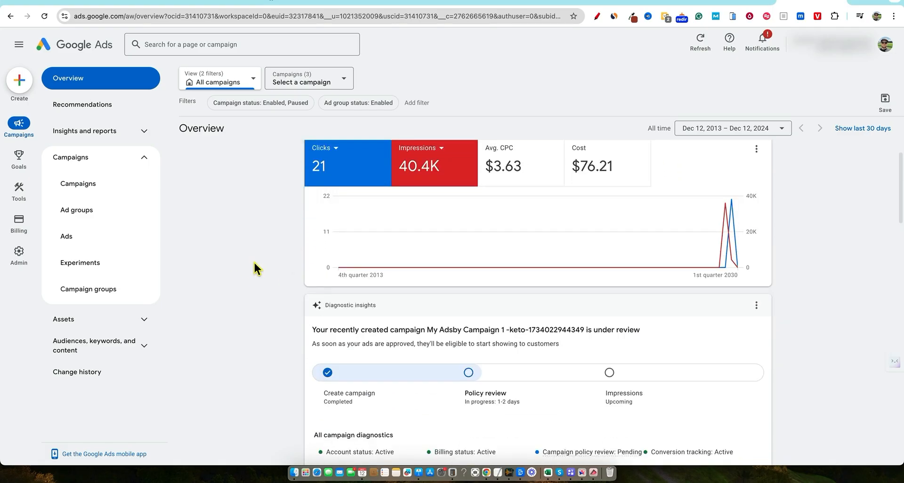
scroll(254, 263, down, 1)
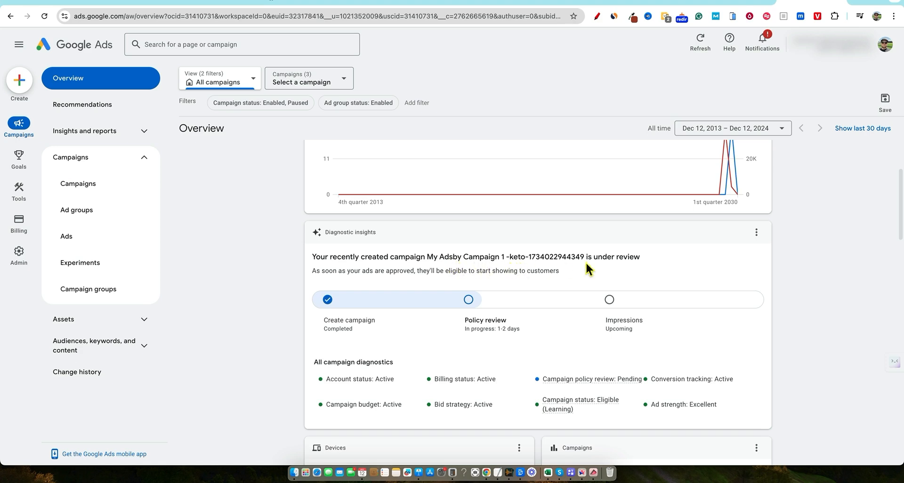
scroll(426, 323, down, 5)
scroll(357, 288, up, 7)
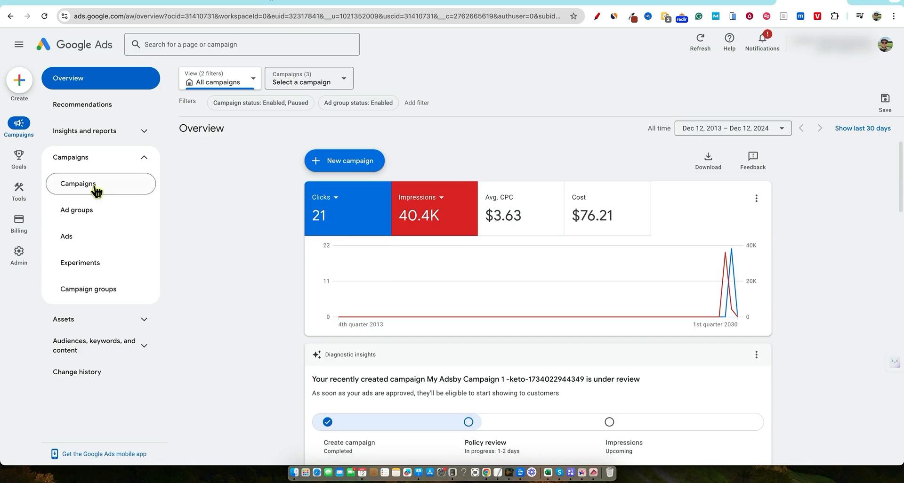
Open the new keto campaign in Google Ads and examine the search keywords of Generated ad group 1.
click(72, 183)
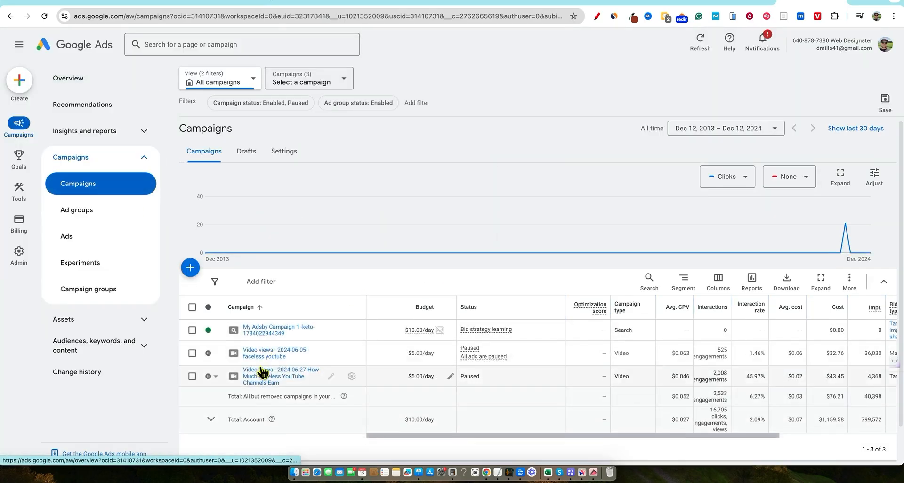
click(263, 332)
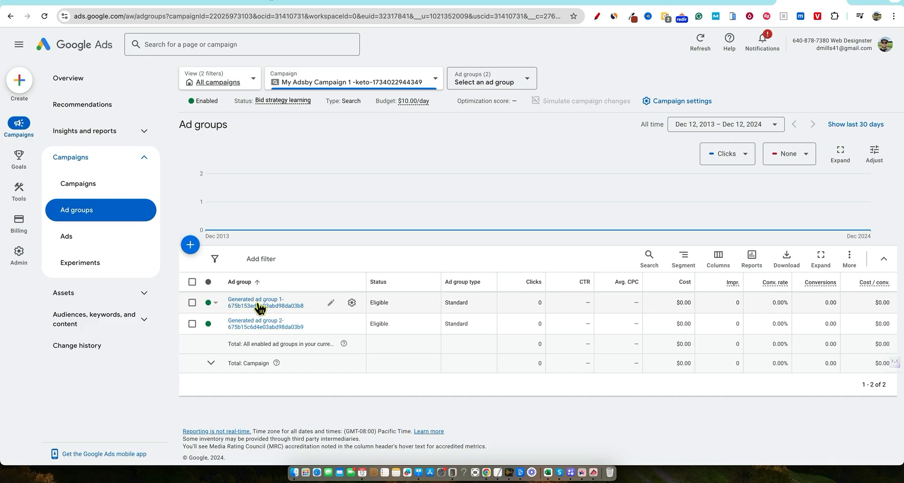
click(275, 302)
scroll(382, 327, down, 3)
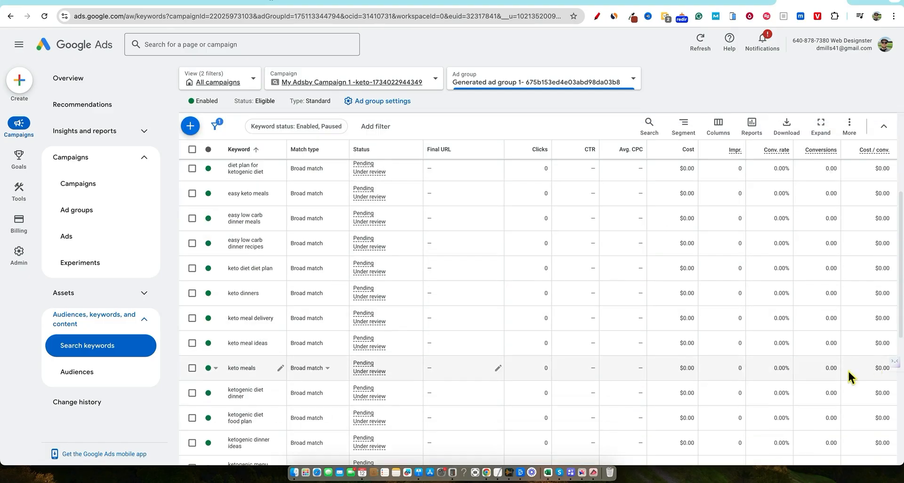
scroll(509, 379, up, 3)
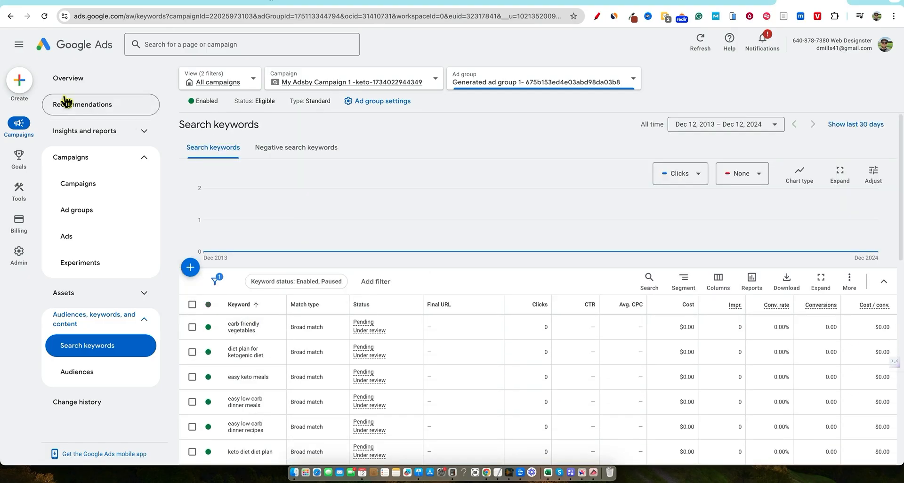
Pause the new keto campaign in the Google Ads campaigns list.
click(81, 191)
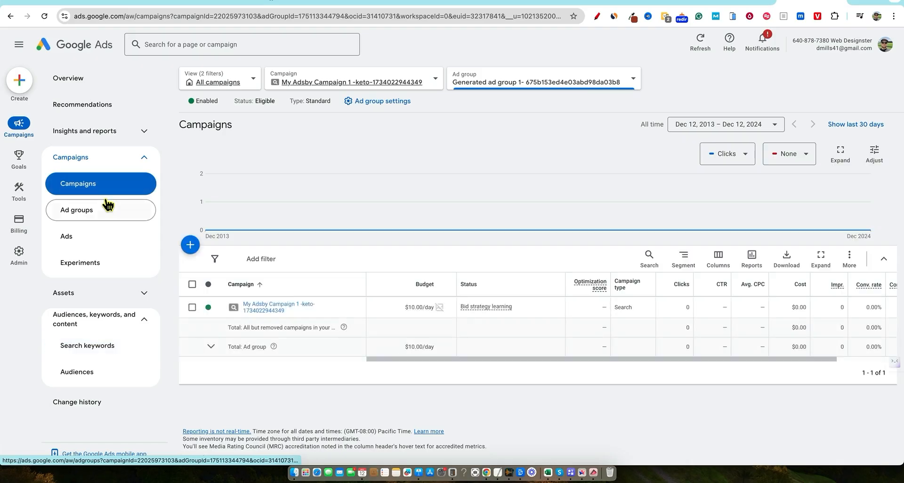
click(216, 308)
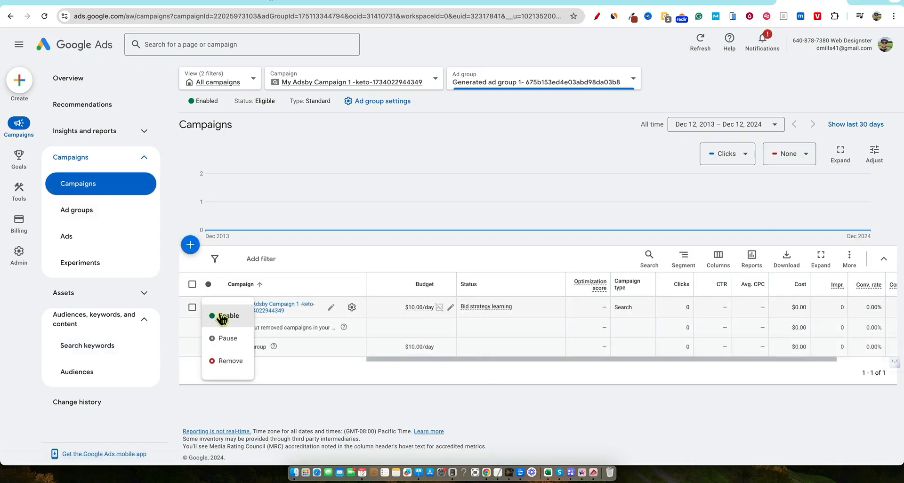
click(231, 344)
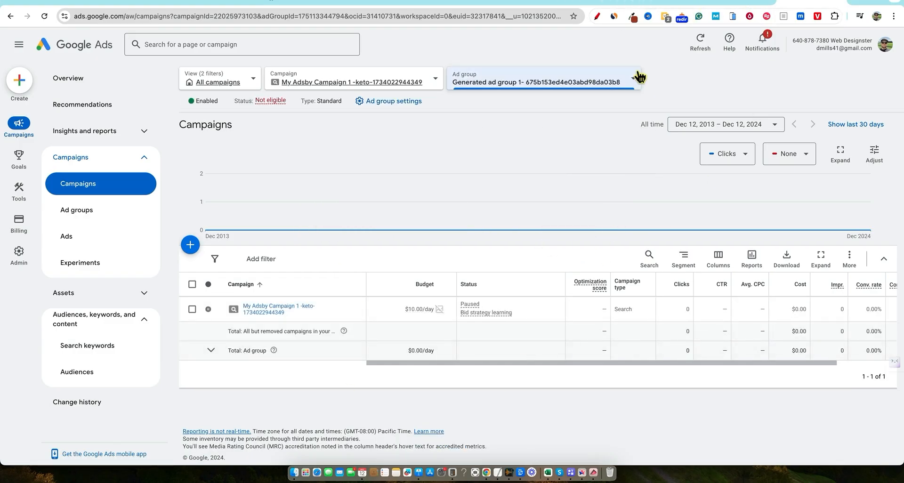
click(663, 3)
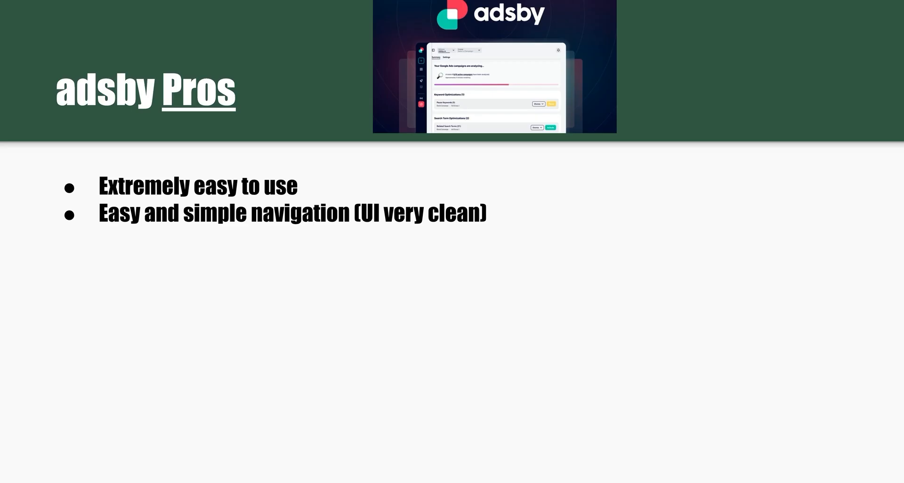
click(677, 219)
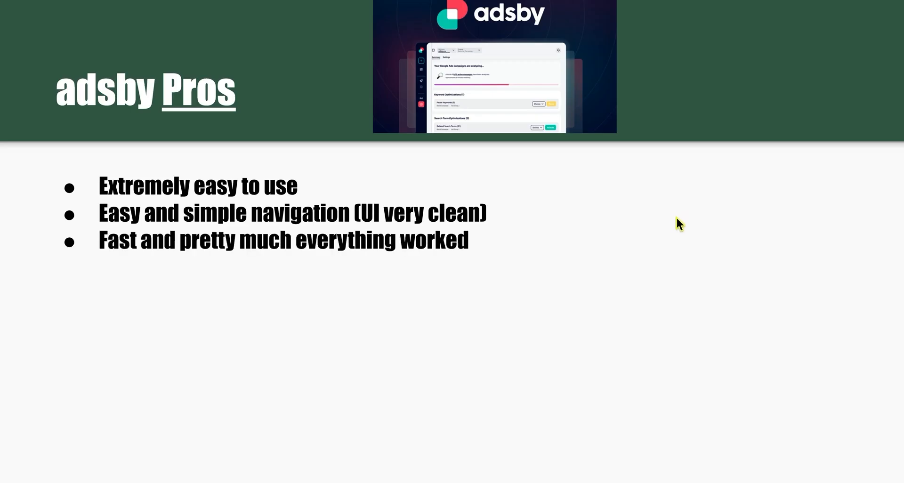